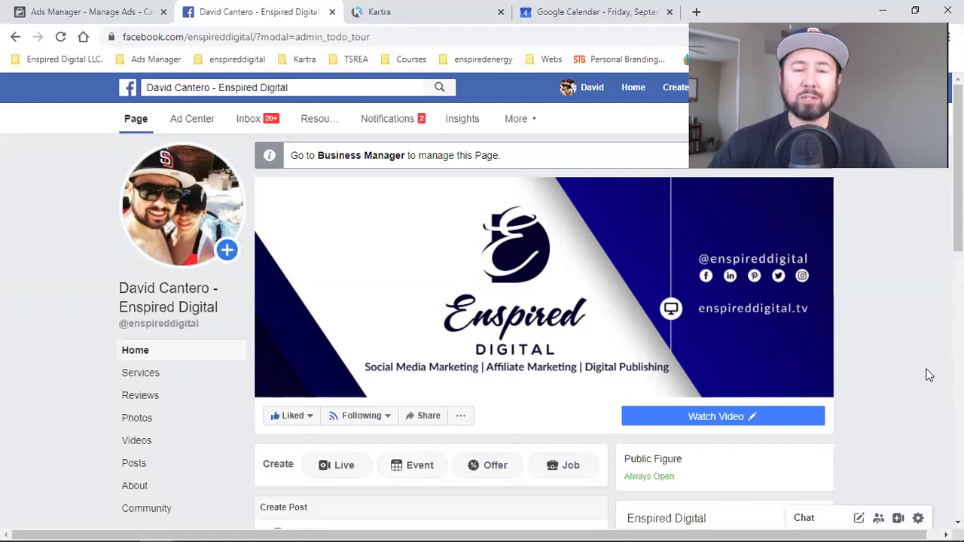
# Look at the social profile links saved in the enspireddigital bookmarks folder.
pyautogui.click(236, 60)
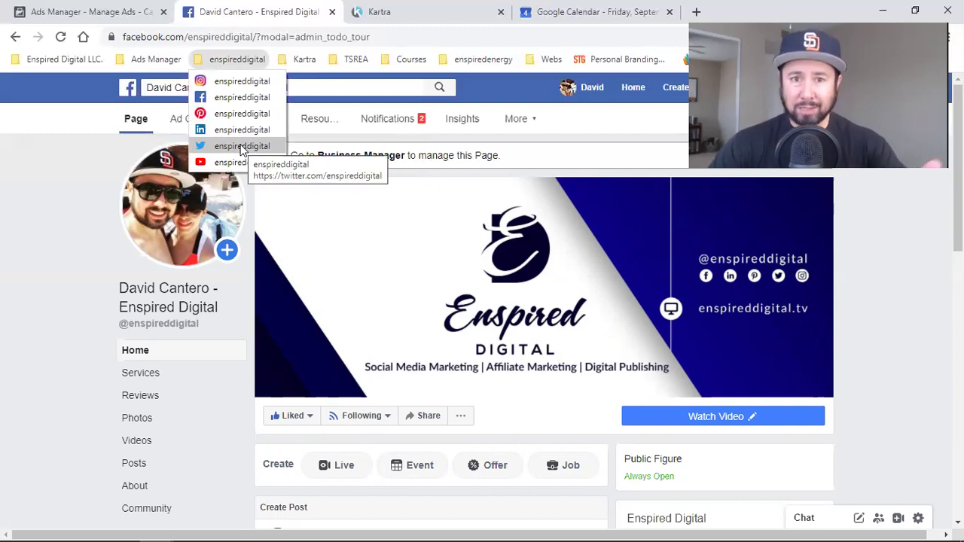
pyautogui.click(49, 306)
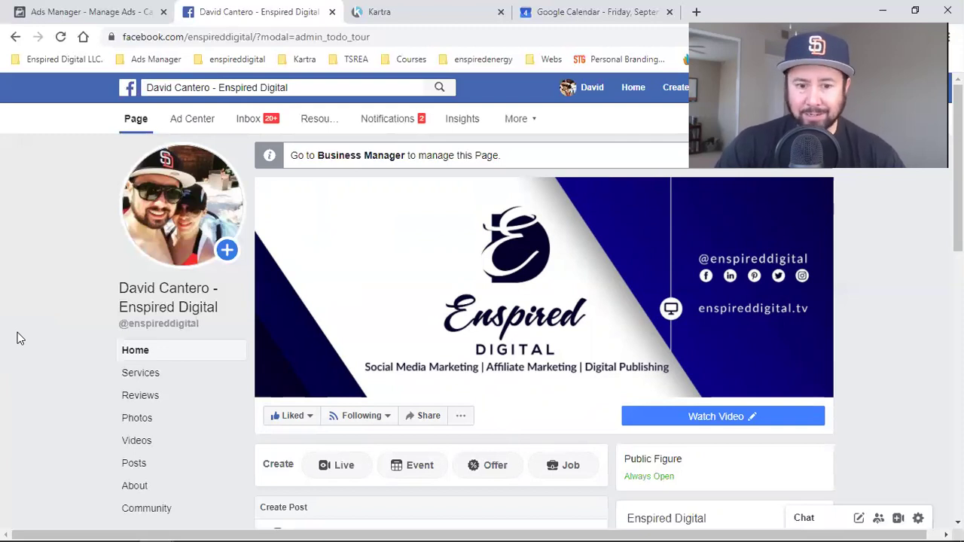
# Find the "Facebook Conversion Ads & Sales Funnels" post on the page and like it.
pyautogui.scroll(-5, 445, 294)
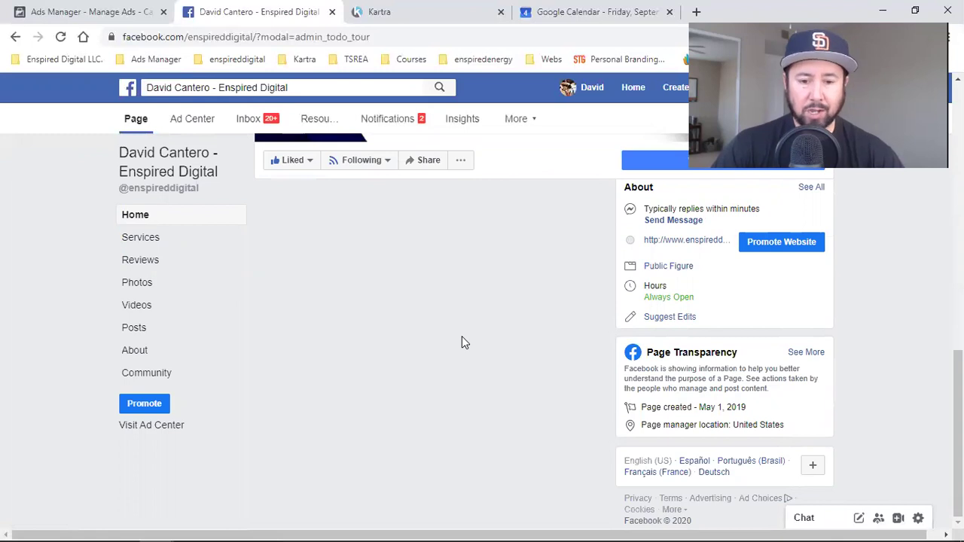
pyautogui.scroll(-1, 461, 342)
pyautogui.scroll(-5, 462, 342)
pyautogui.scroll(-9, 462, 343)
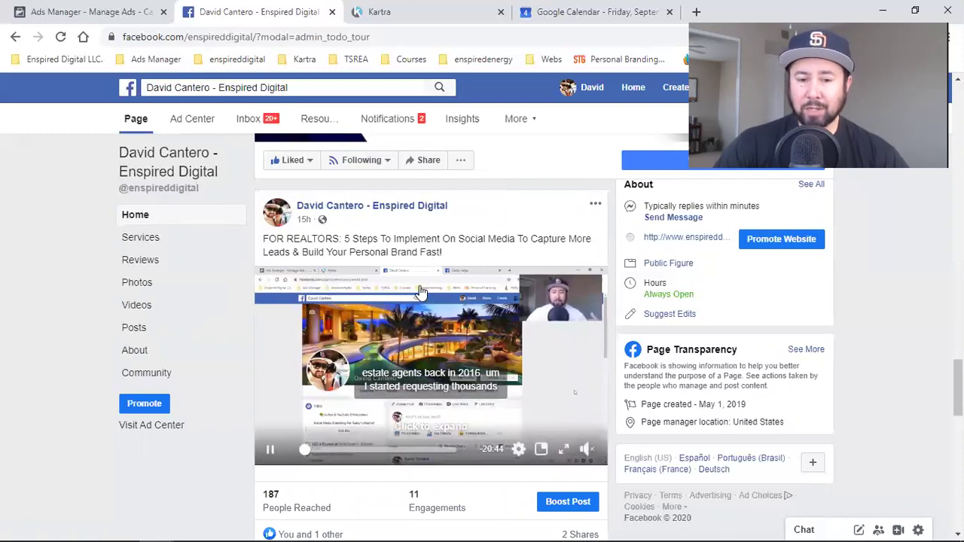
pyautogui.scroll(-5, 422, 292)
pyautogui.scroll(-3, 421, 292)
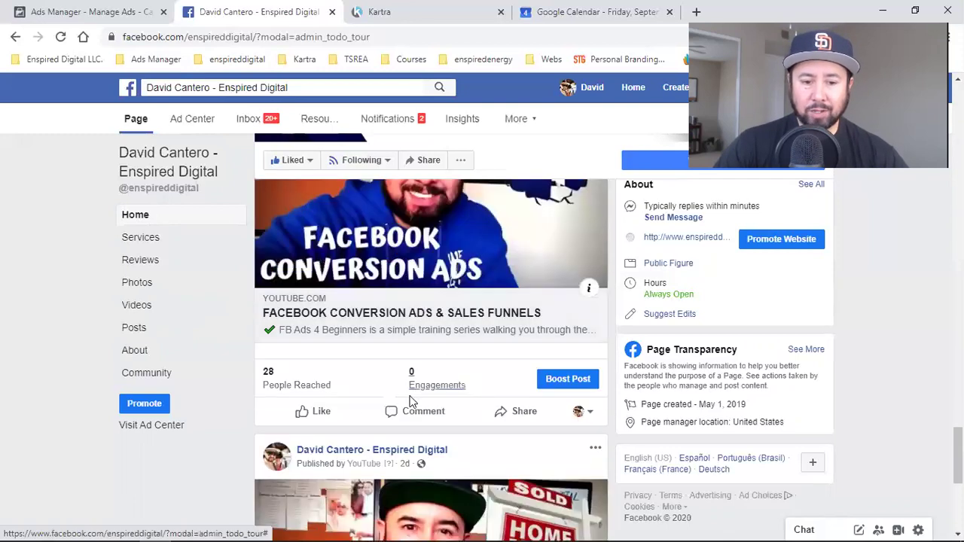
pyautogui.click(331, 417)
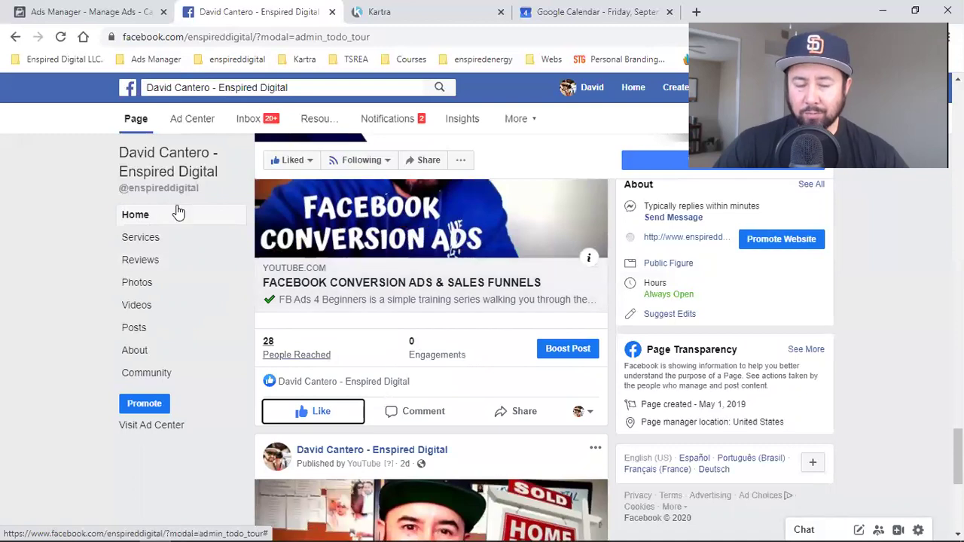
# Switch the post's acting identity to another profile and like the same post again.
pyautogui.click(587, 418)
pyautogui.click(504, 219)
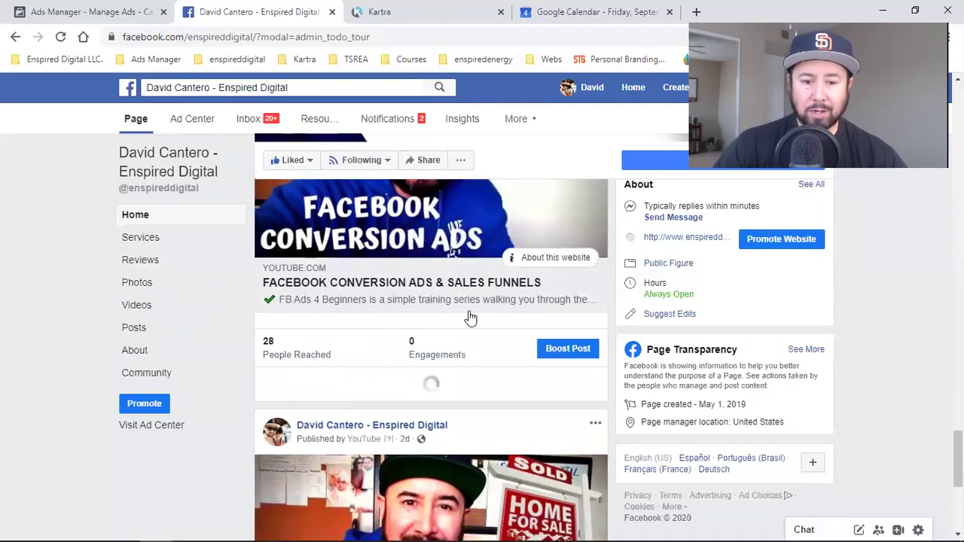
pyautogui.click(317, 412)
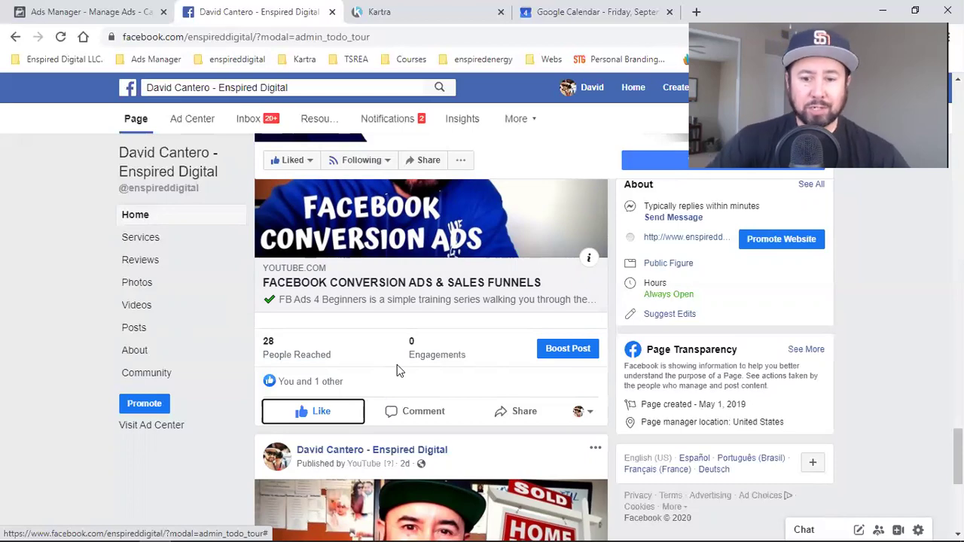
# Highlight the line in the Community section showing how many people like the page.
pyautogui.scroll(10, 802, 339)
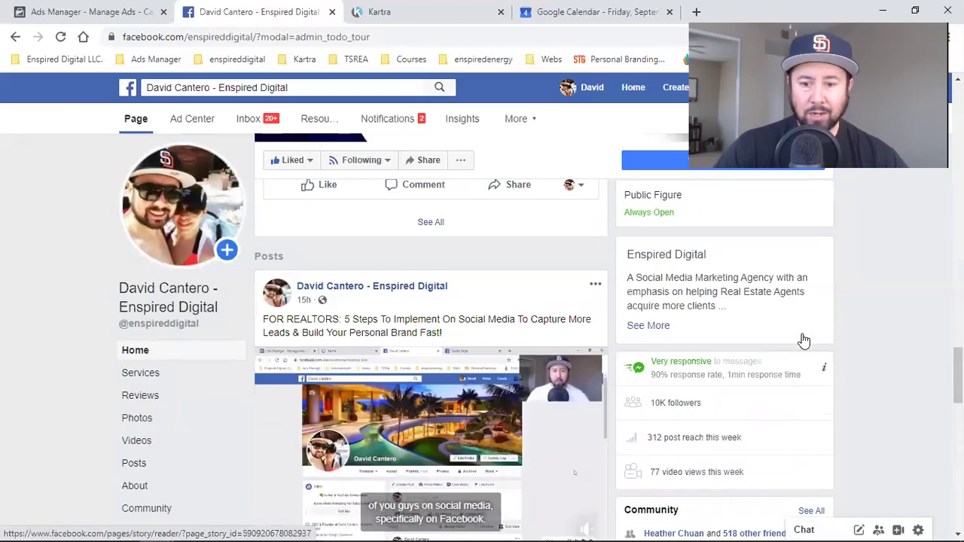
pyautogui.scroll(-4, 802, 339)
pyautogui.moveTo(643, 244); pyautogui.dragTo(747, 260)
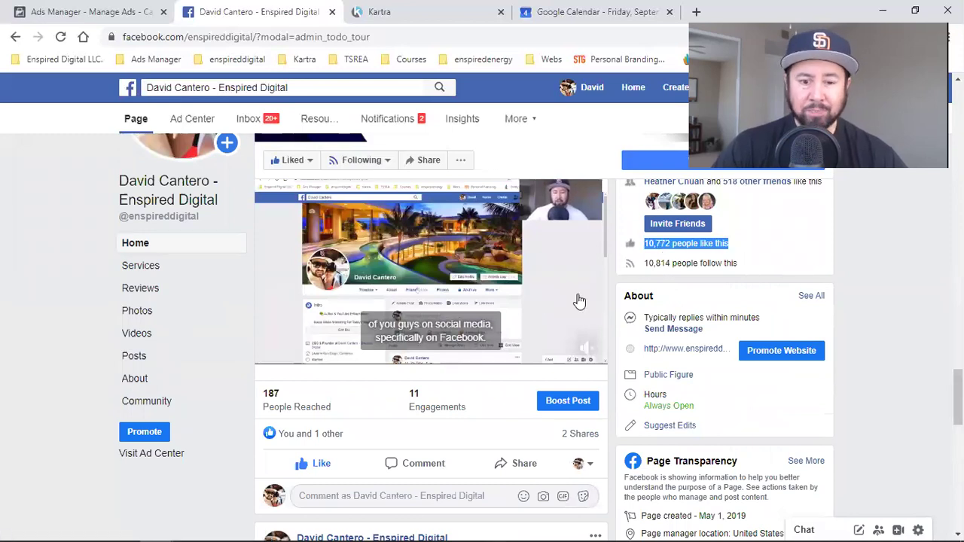
# Examine the people reached, engagements and likes on the page's older posts.
pyautogui.scroll(-5, 385, 263)
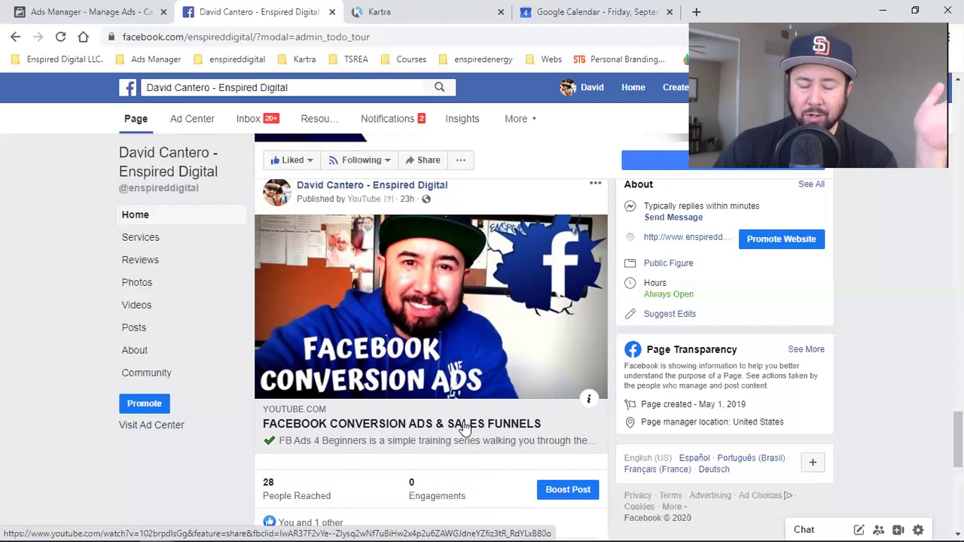
pyautogui.scroll(-6, 464, 427)
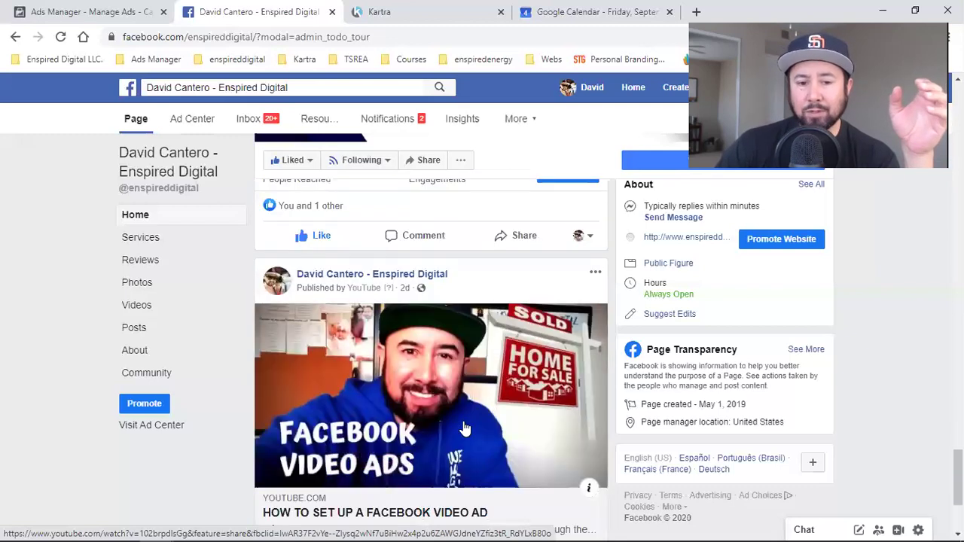
pyautogui.scroll(-1, 474, 351)
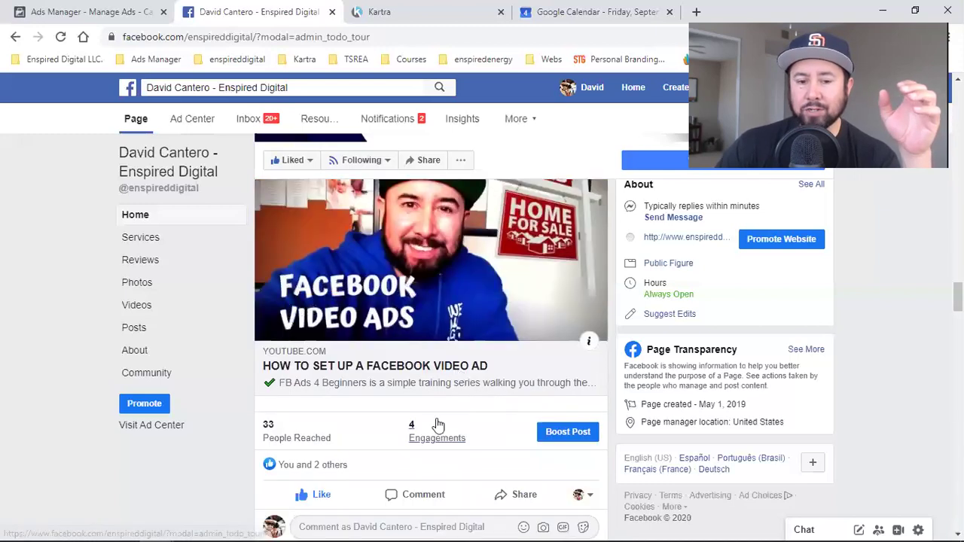
pyautogui.scroll(-2, 343, 362)
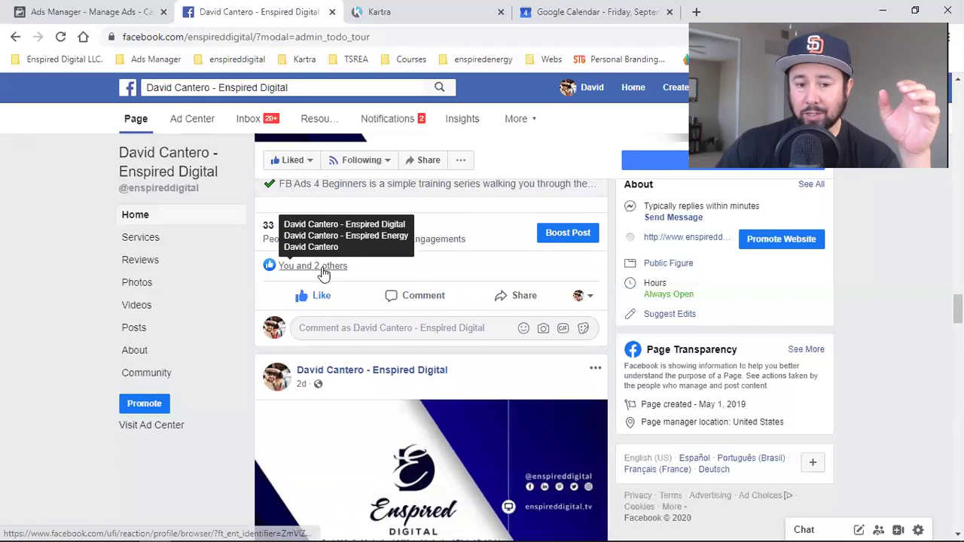
pyautogui.scroll(-8, 444, 399)
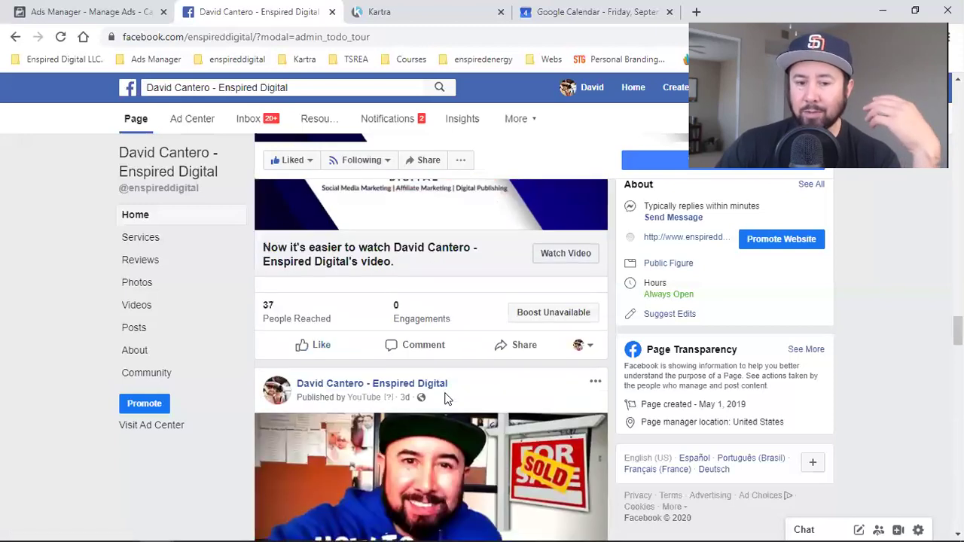
pyautogui.scroll(-2, 444, 399)
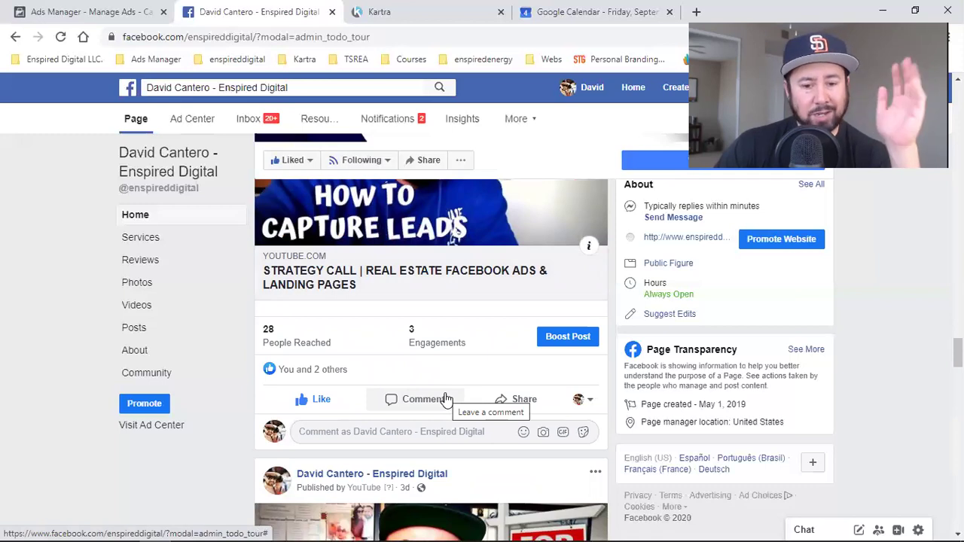
# Return to the Community section and highlight only the number of page likes.
pyautogui.scroll(2, 445, 398)
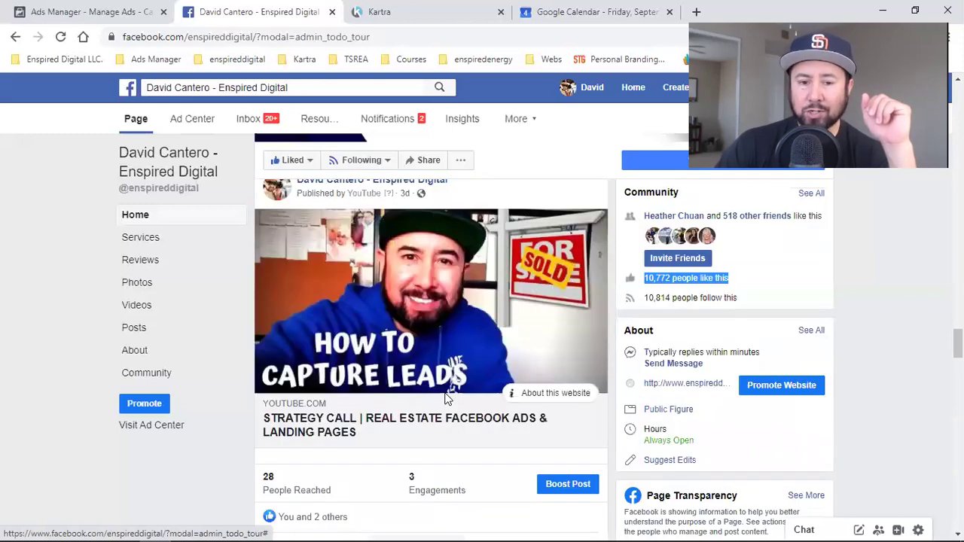
pyautogui.scroll(1, 445, 399)
pyautogui.click(656, 343)
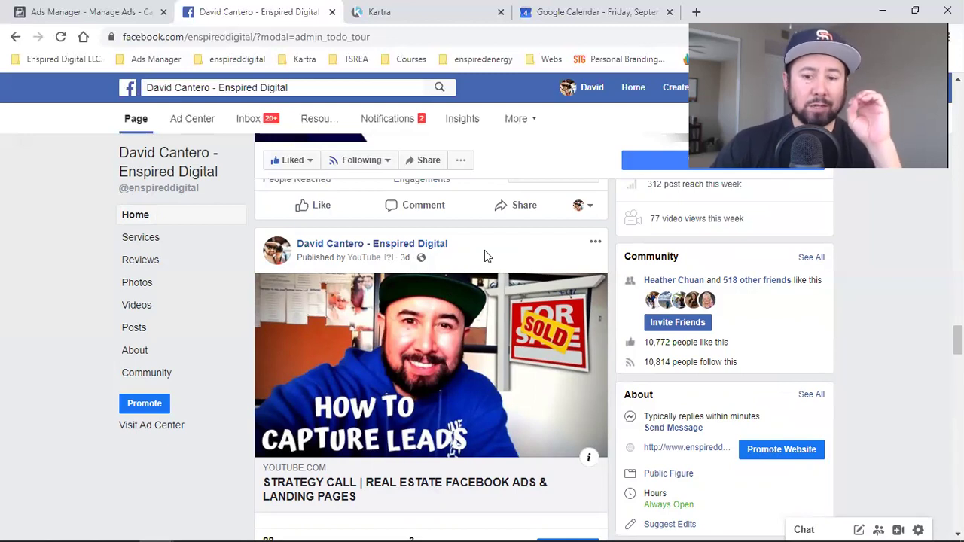
pyautogui.tripleClick(654, 343)
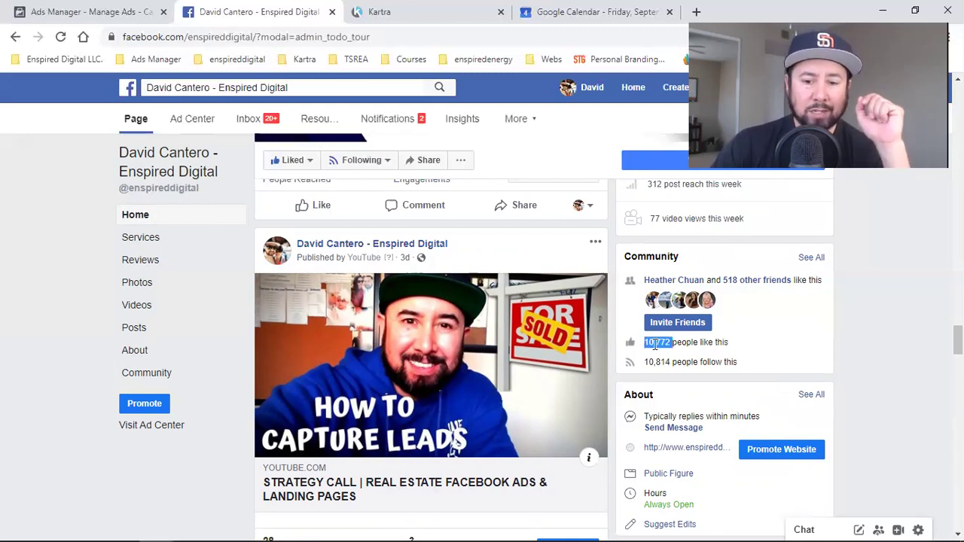
pyautogui.click(875, 343)
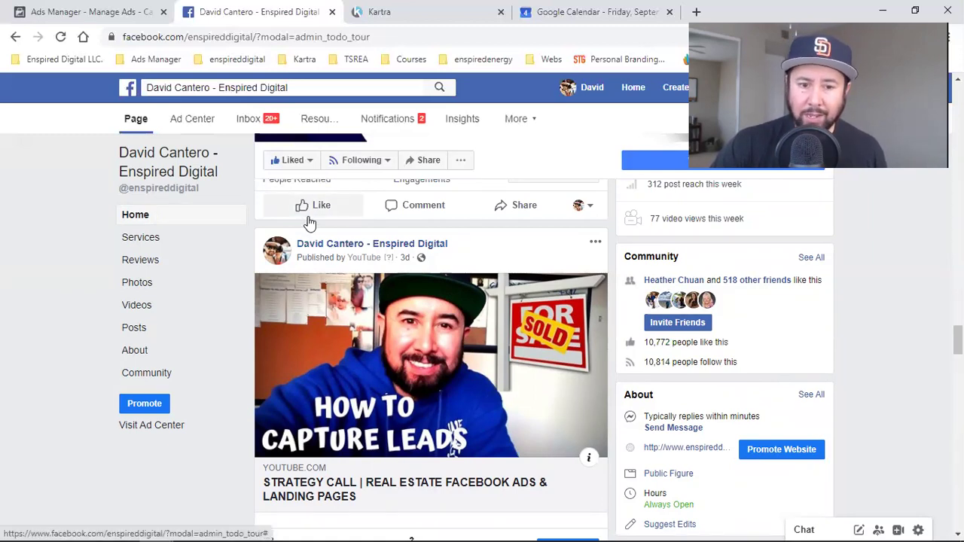
# Like the "Now it's easier to watch" video post and point out the page's like count again.
pyautogui.click(316, 209)
pyautogui.click(851, 319)
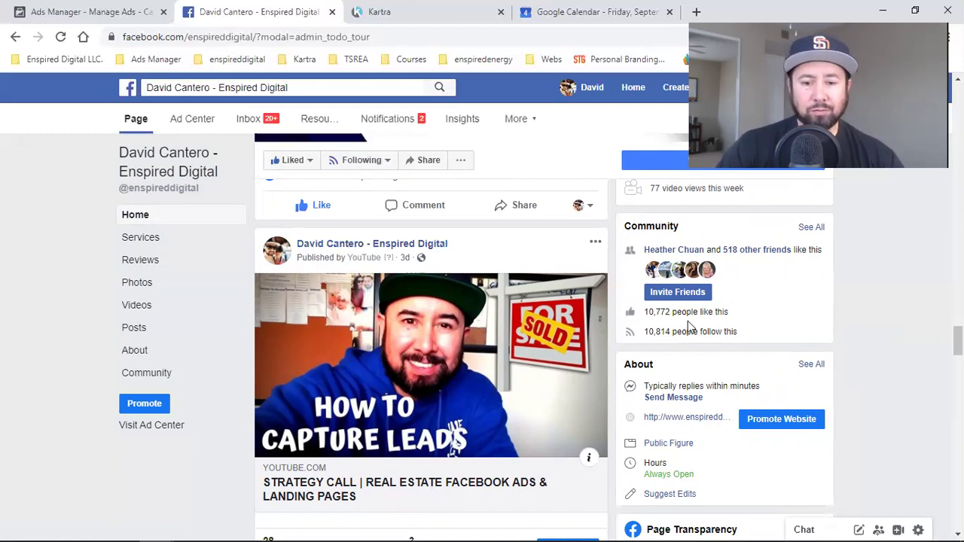
pyautogui.doubleClick(655, 312)
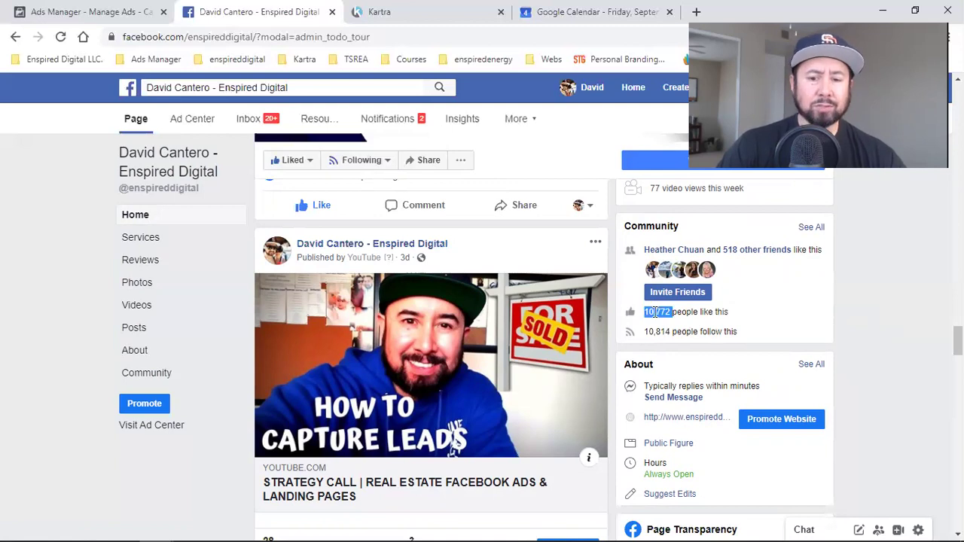
pyautogui.click(658, 314)
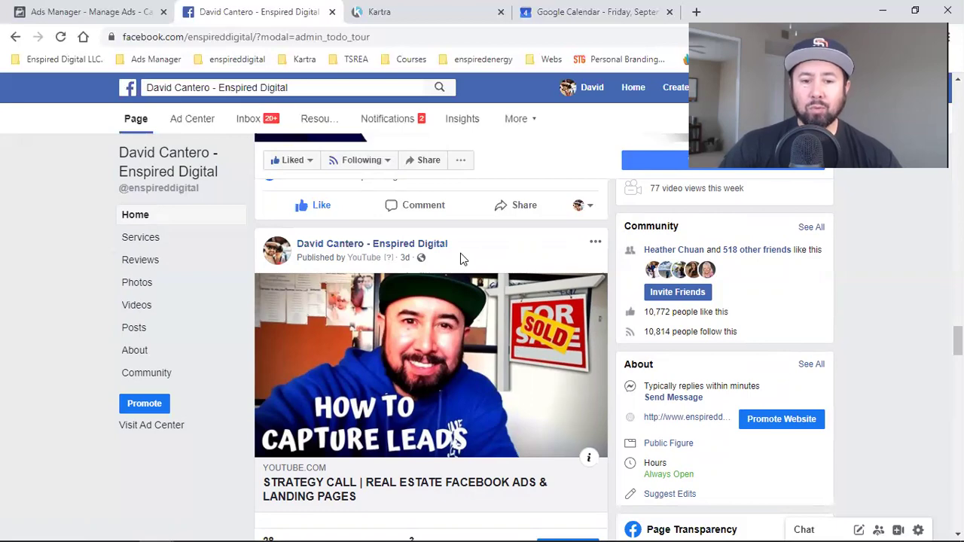
# Go back to the newest post for realtors and highlight its "5 Steps To Implement On Social Media" caption.
pyautogui.scroll(15, 462, 259)
pyautogui.scroll(15, 489, 380)
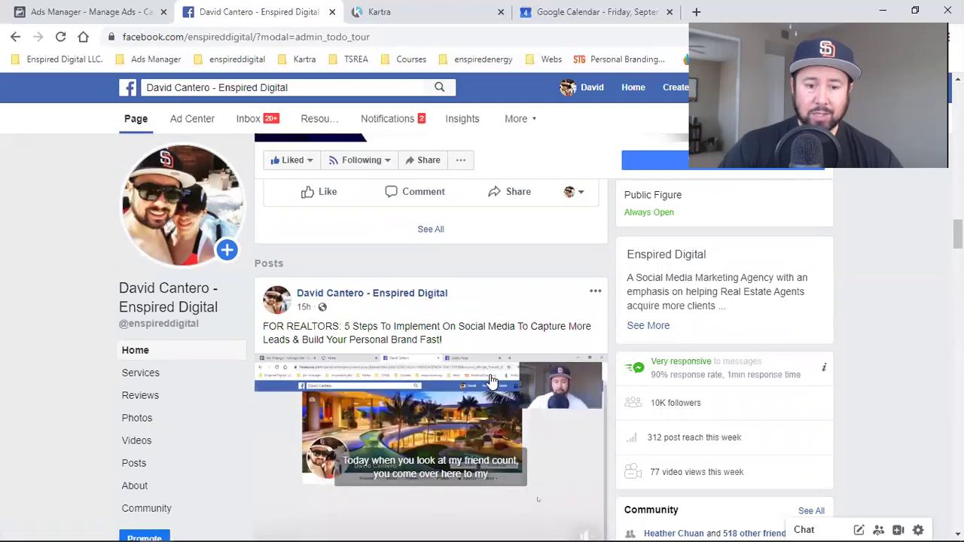
pyautogui.scroll(-1, 490, 381)
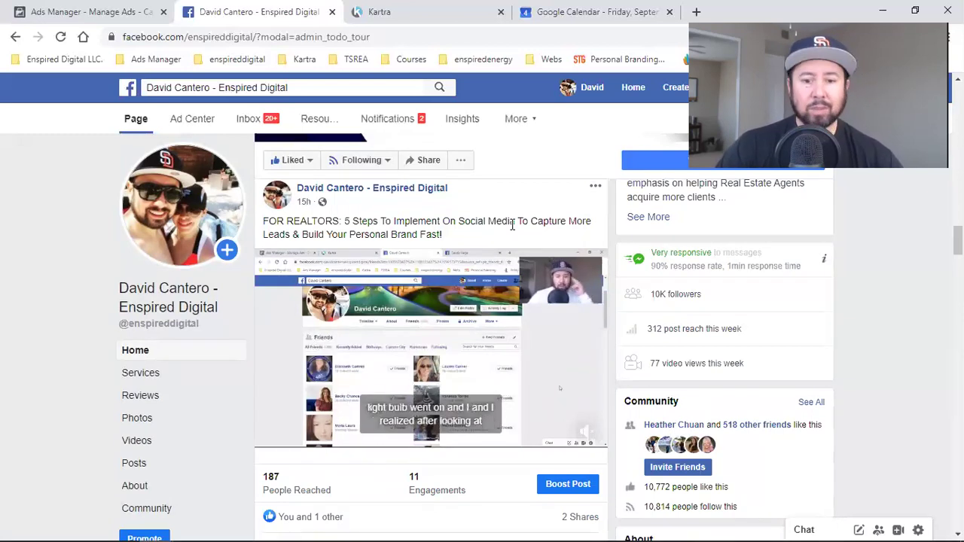
pyautogui.moveTo(486, 292)
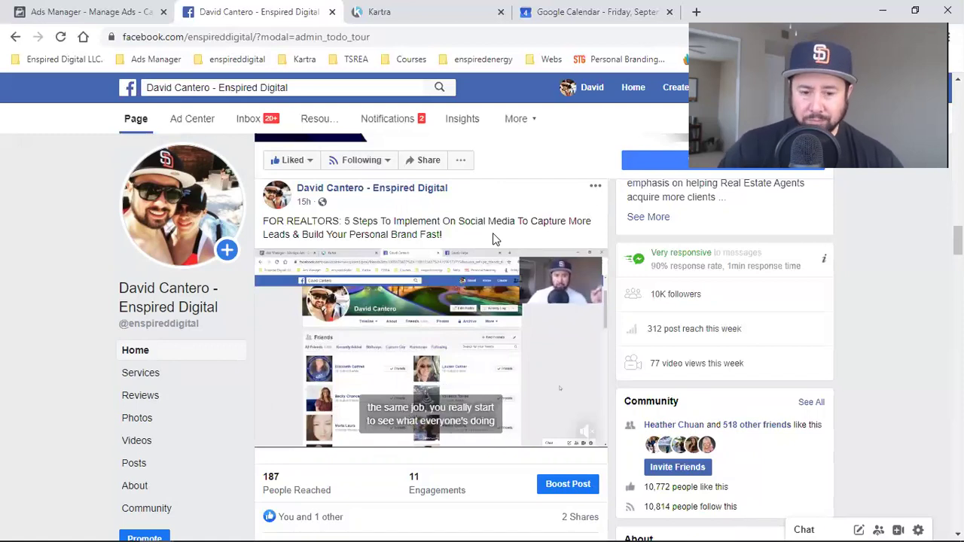
pyautogui.tripleClick(406, 234)
pyautogui.click(467, 233)
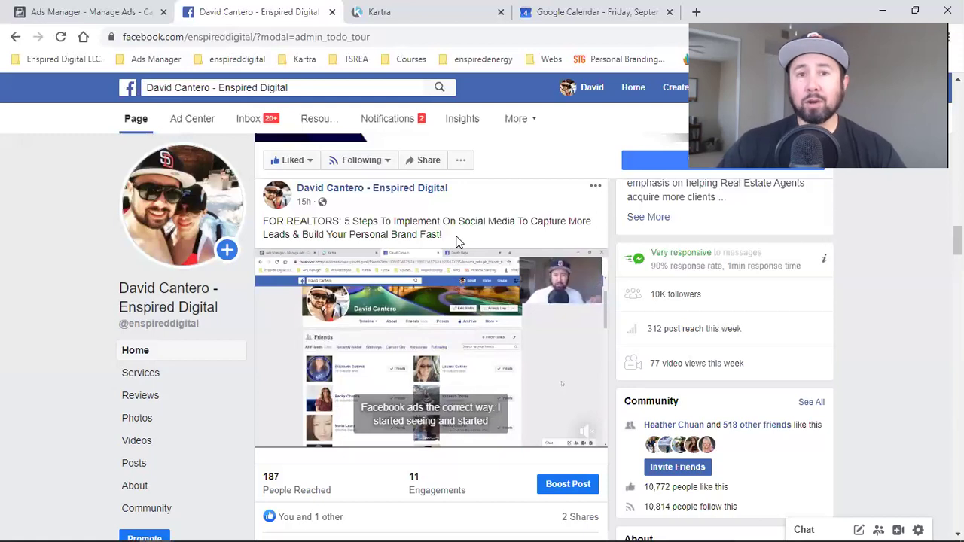
# Switch to Kartra and copy the direct page link of the Seller Guide Funnel page.
pyautogui.click(378, 11)
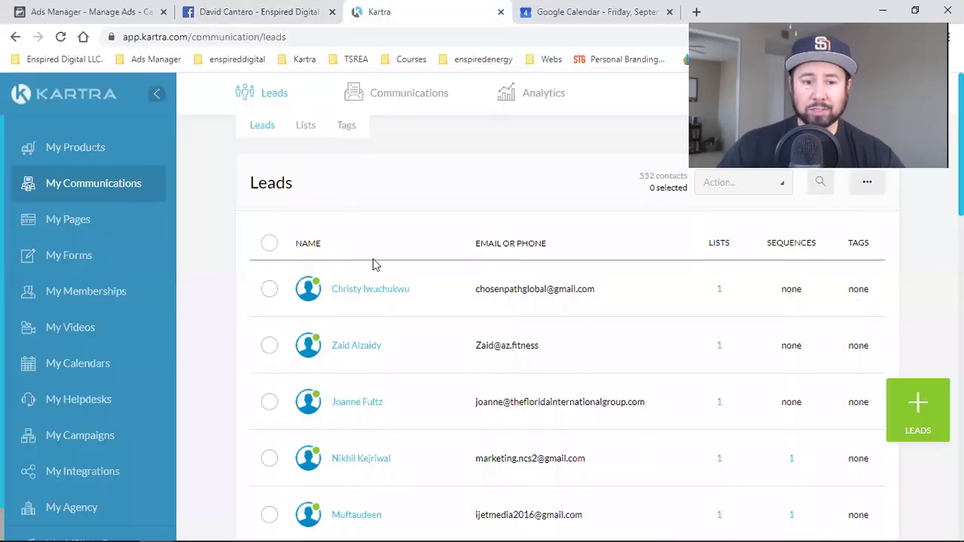
pyautogui.click(93, 216)
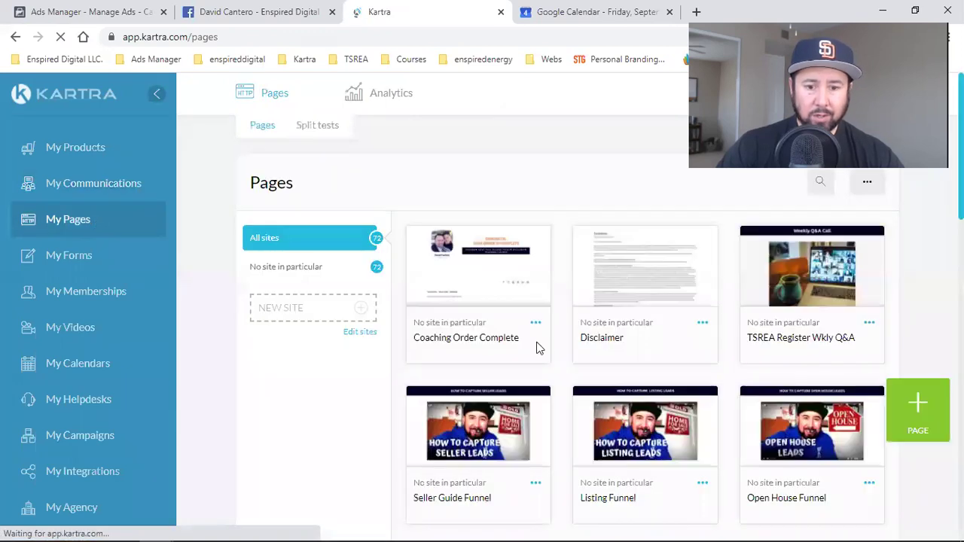
pyautogui.scroll(-2, 537, 448)
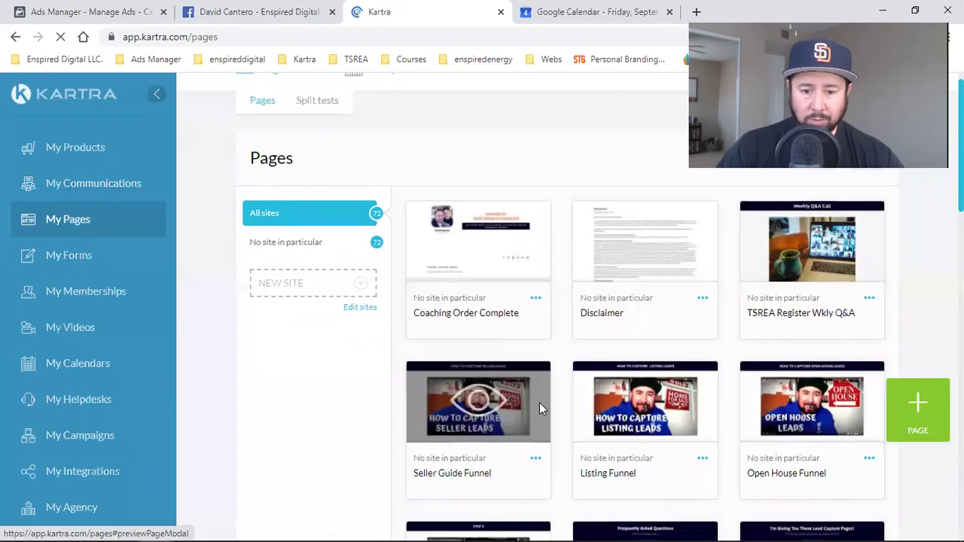
pyautogui.click(535, 342)
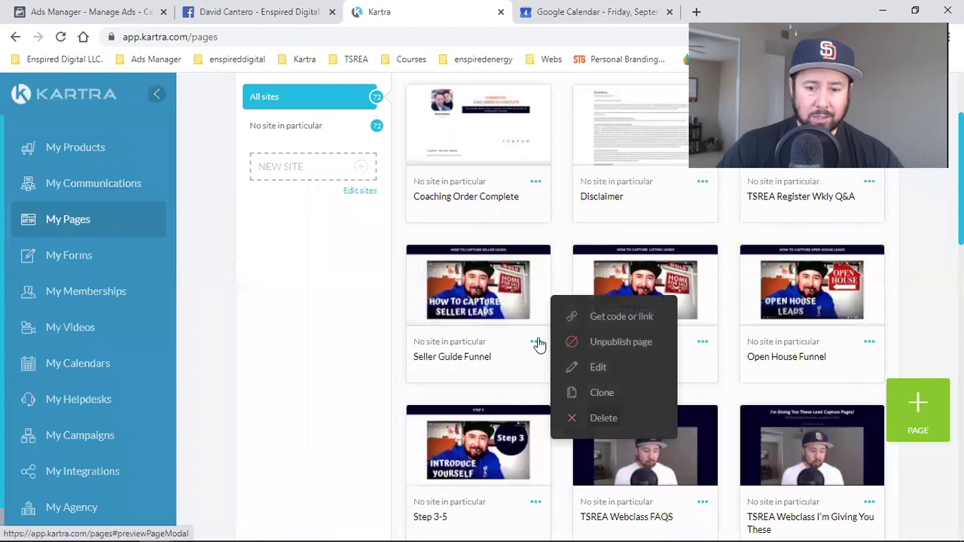
pyautogui.click(607, 320)
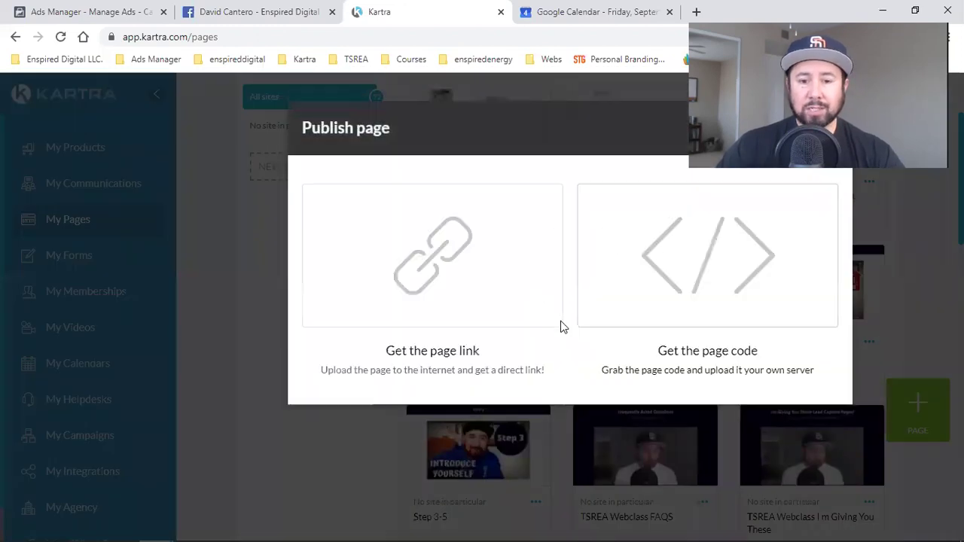
pyautogui.click(458, 299)
pyautogui.click(441, 457)
pyautogui.rightClick(449, 448)
pyautogui.click(515, 358)
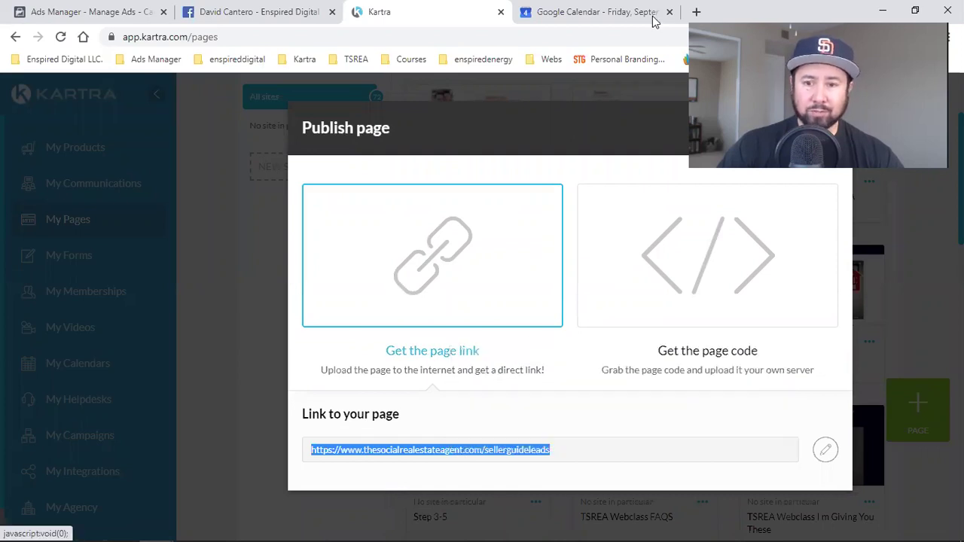
# Open the copied Seller Guide Funnel link in a new tab and inspect its tracking pixel with Pixel Helper.
pyautogui.click(693, 10)
pyautogui.hotkey('ctrl', 'v')
pyautogui.press('Return')
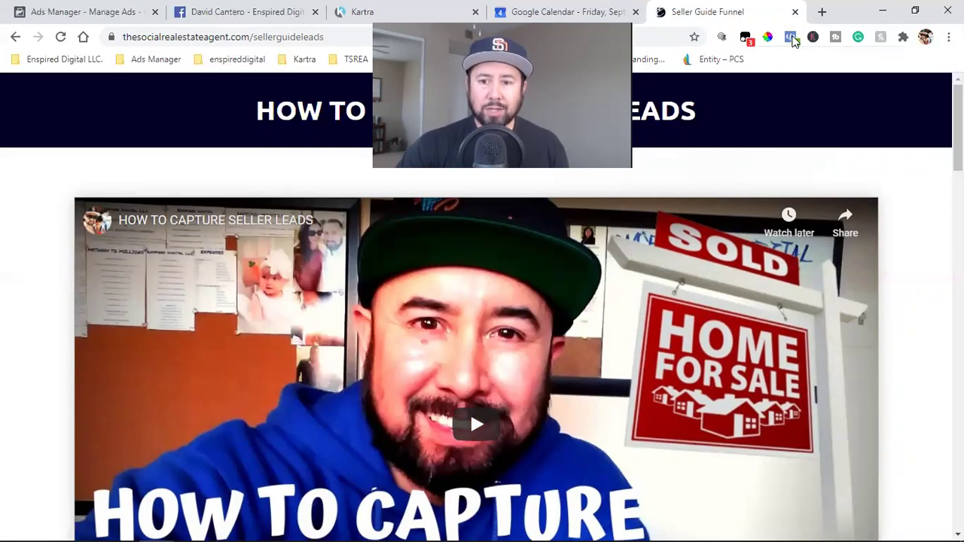
pyautogui.click(790, 36)
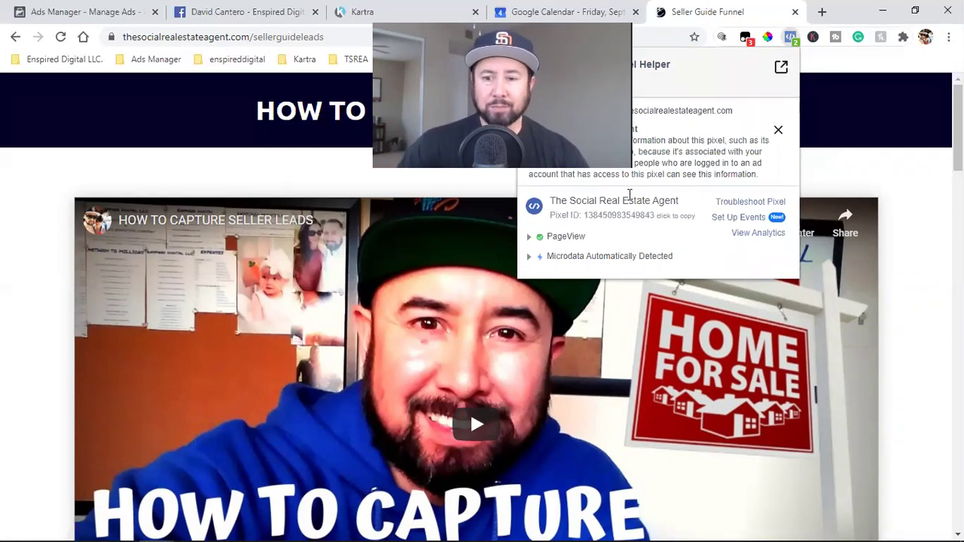
# Close the Pixel Helper details and review the funnel page's seller leads video and 14-day trial offer.
pyautogui.click(896, 249)
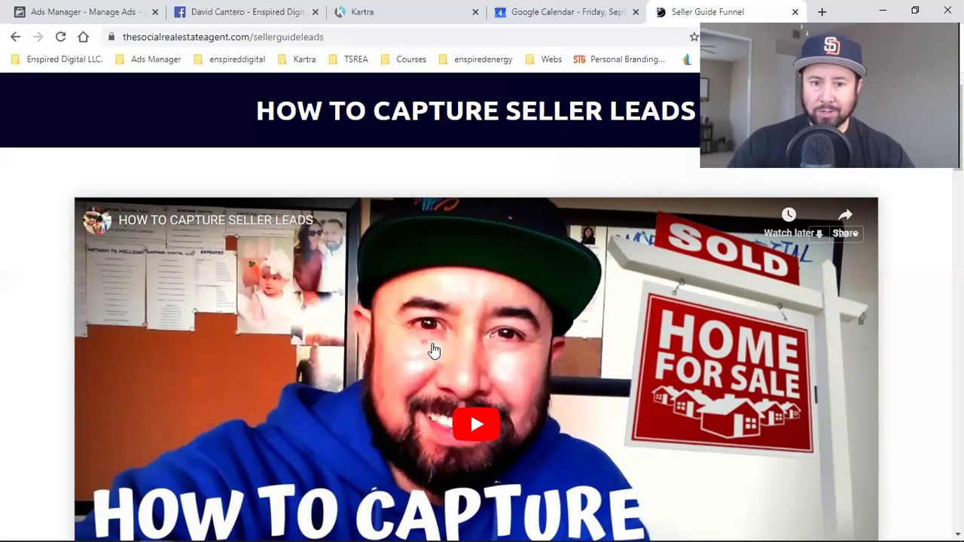
pyautogui.scroll(-5, 434, 350)
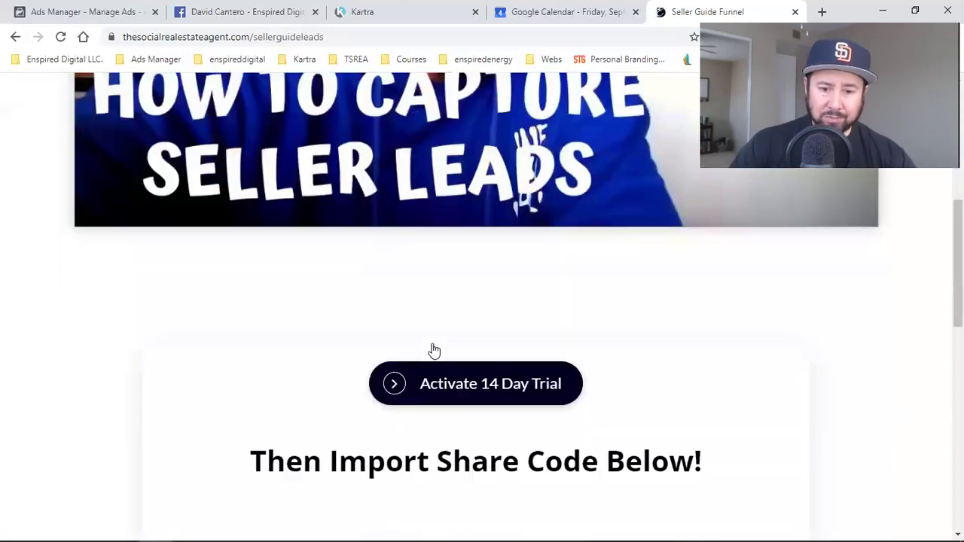
pyautogui.scroll(-1, 434, 350)
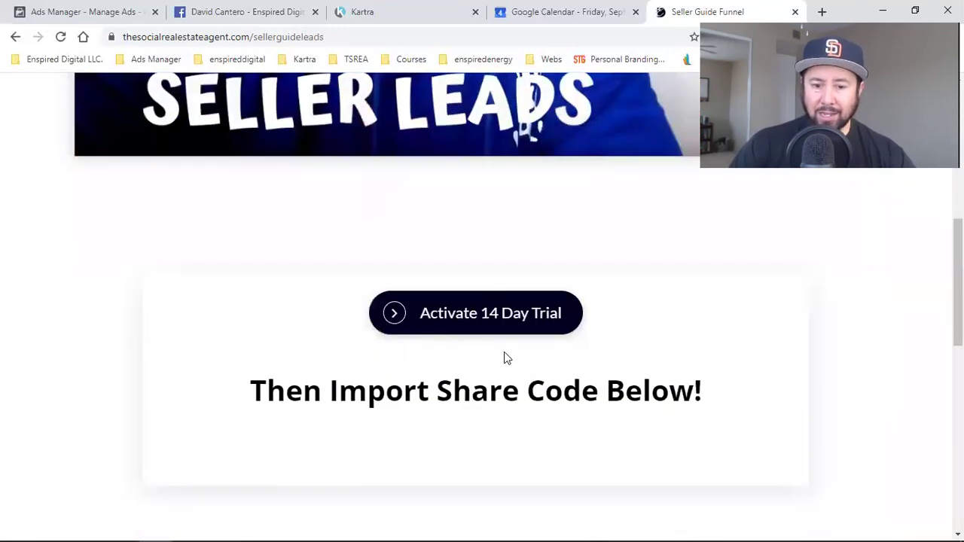
pyautogui.scroll(4, 508, 353)
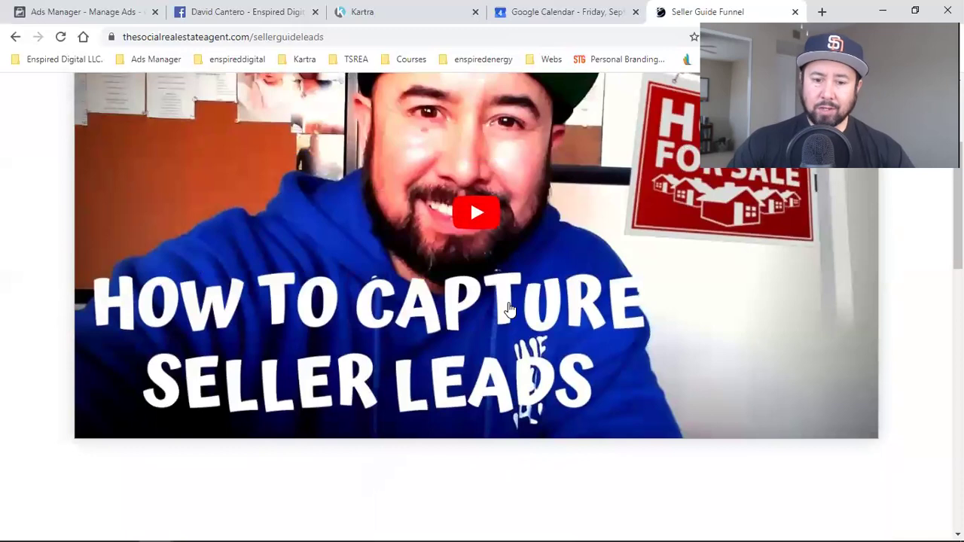
pyautogui.scroll(-4, 508, 309)
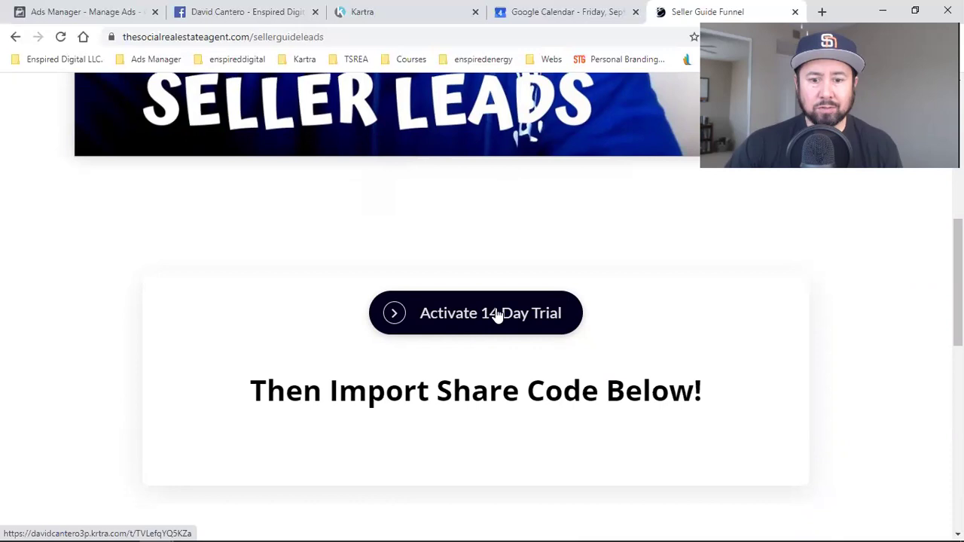
pyautogui.scroll(4, 516, 332)
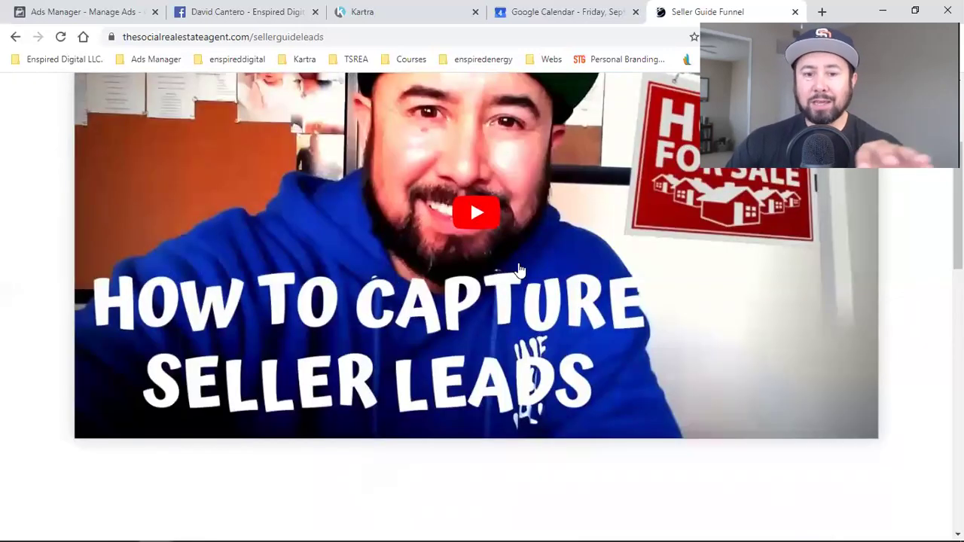
pyautogui.scroll(2, 519, 286)
# Highlight "Import Share Code" on the funnel page and review the Seller Guide Funnel description, weekly Q&A, Facebook group and strategy call sections.
pyautogui.scroll(-5, 520, 312)
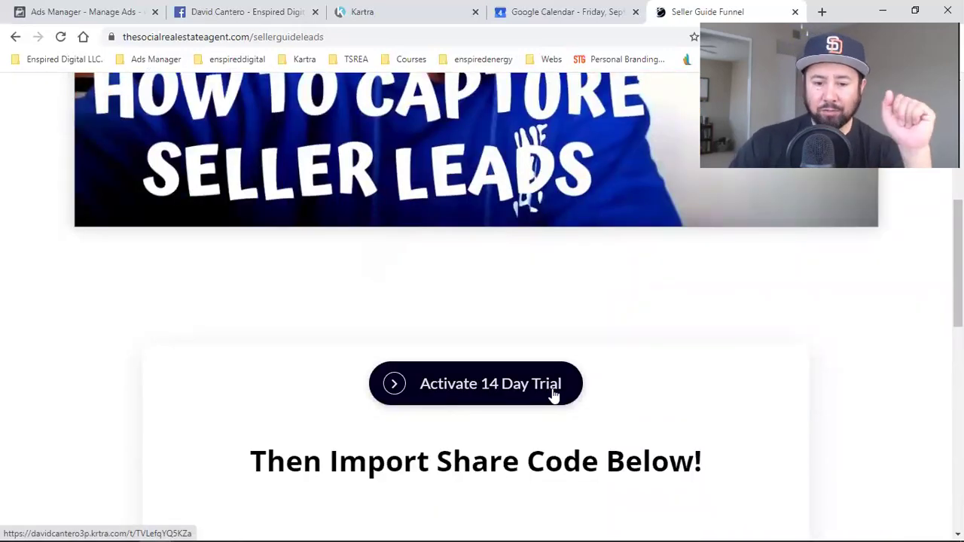
pyautogui.scroll(-2, 550, 394)
pyautogui.moveTo(339, 319); pyautogui.dragTo(604, 319)
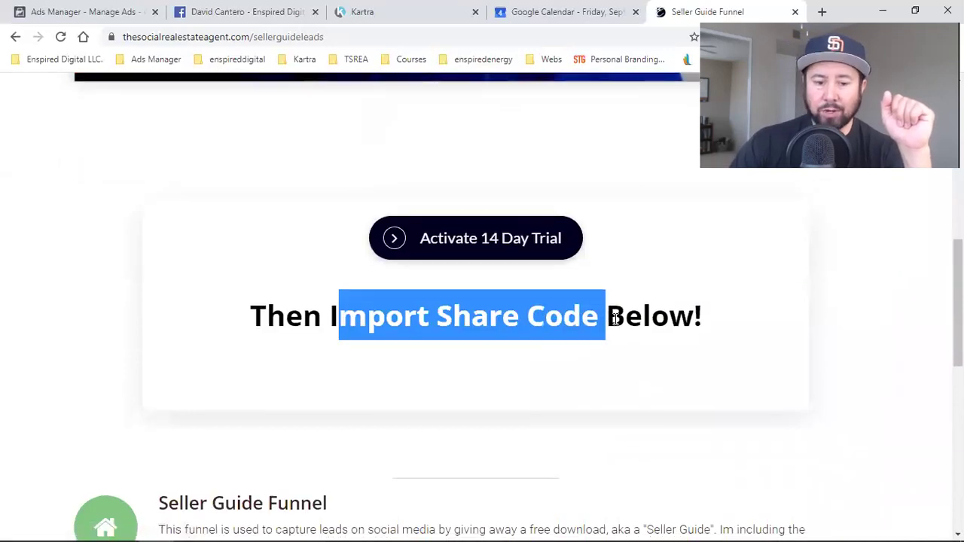
pyautogui.scroll(-3, 176, 319)
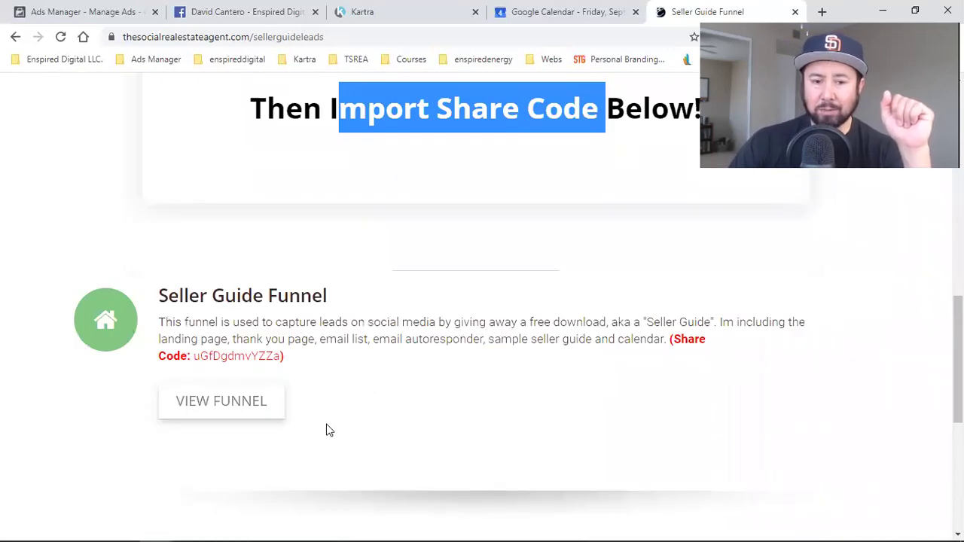
pyautogui.scroll(-3, 359, 379)
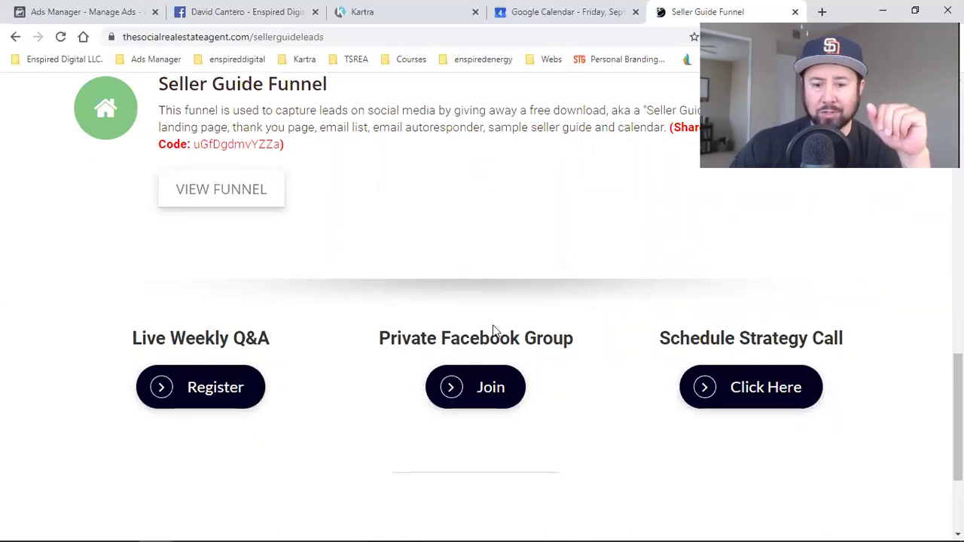
pyautogui.scroll(-3, 492, 325)
pyautogui.scroll(4, 492, 329)
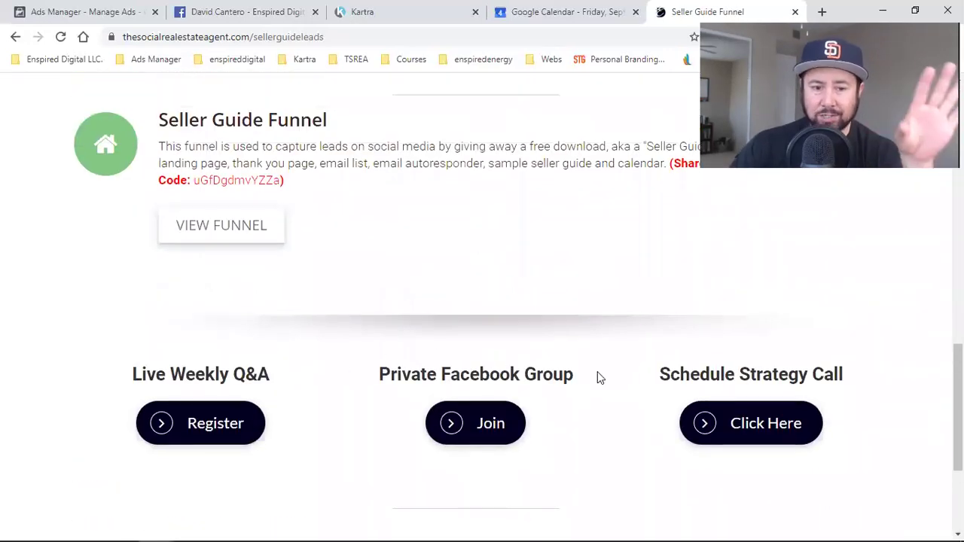
pyautogui.scroll(4, 472, 359)
pyautogui.scroll(8, 476, 364)
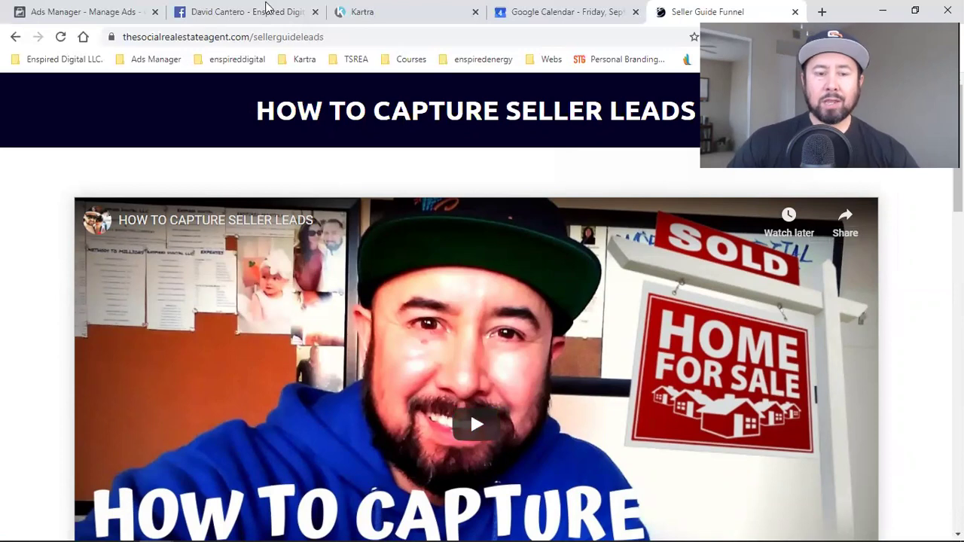
# Revisit the Facebook business page, close the Seller Guide Funnel page, and dismiss the Publish page dialog in Kartra.
pyautogui.click(240, 7)
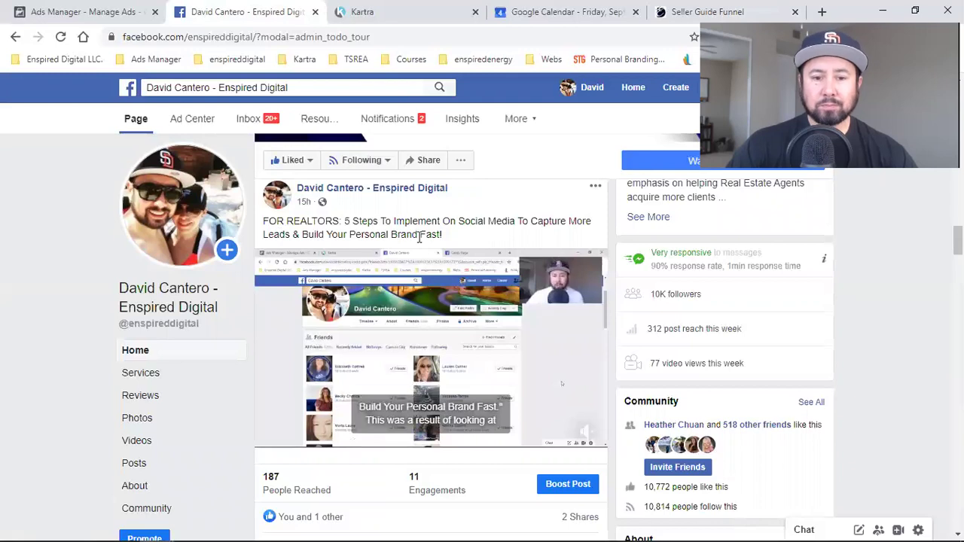
pyautogui.click(794, 12)
pyautogui.click(501, 9)
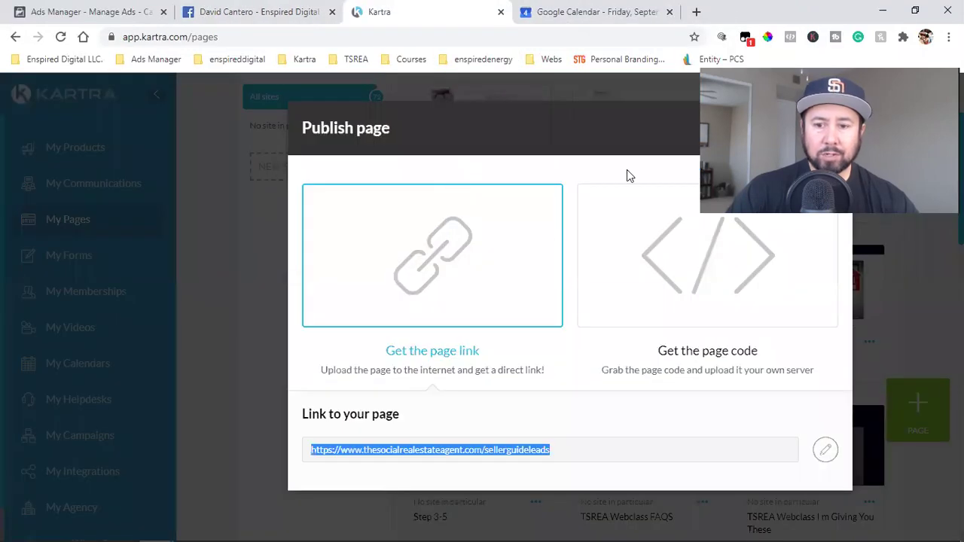
pyautogui.click(814, 130)
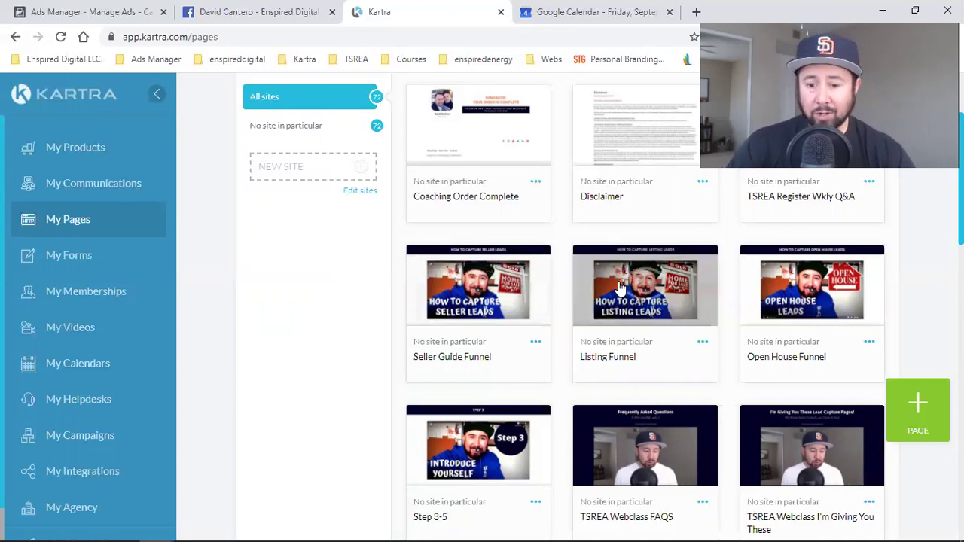
# Browse the saved funnel, webclass and email sequence pages in Kartra's My Pages.
pyautogui.scroll(-5, 640, 286)
pyautogui.scroll(-1, 637, 294)
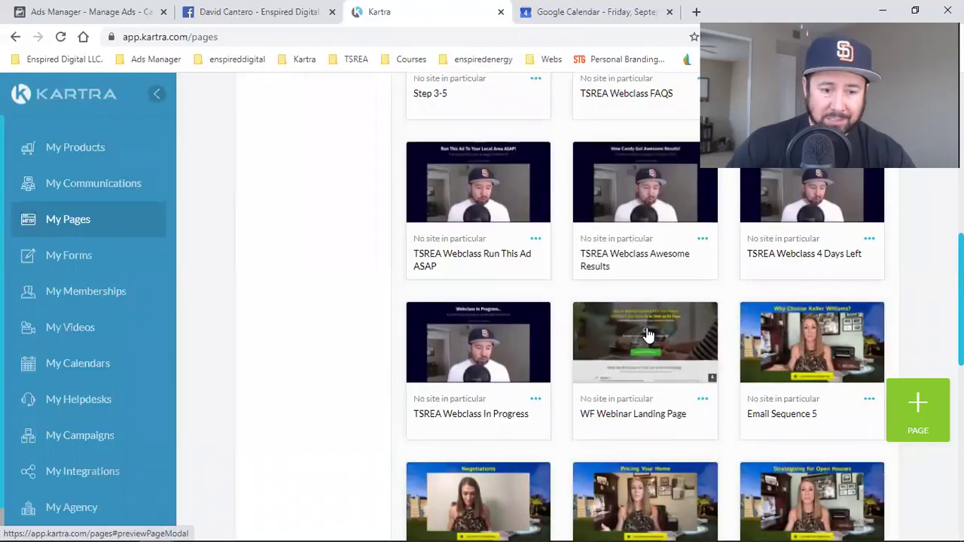
pyautogui.scroll(-2, 640, 331)
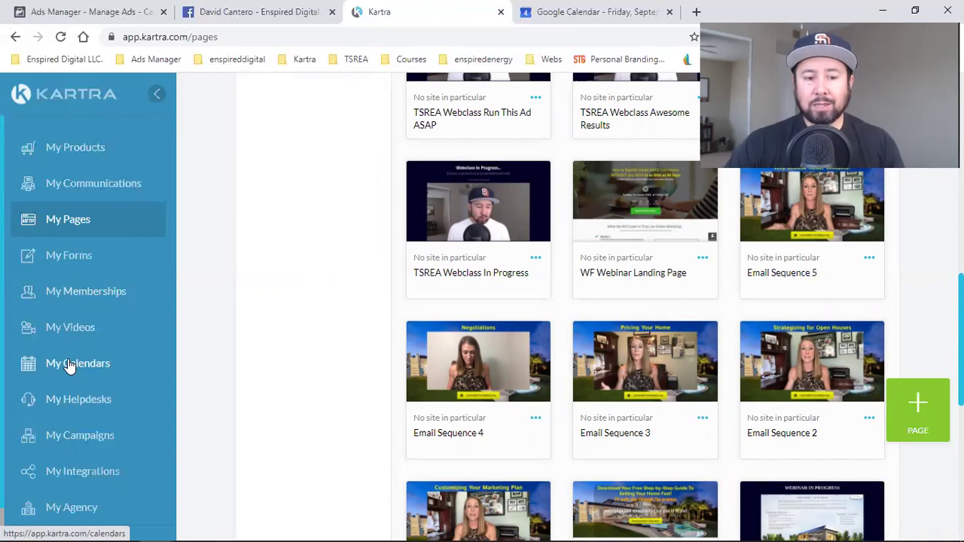
pyautogui.scroll(-1, 68, 365)
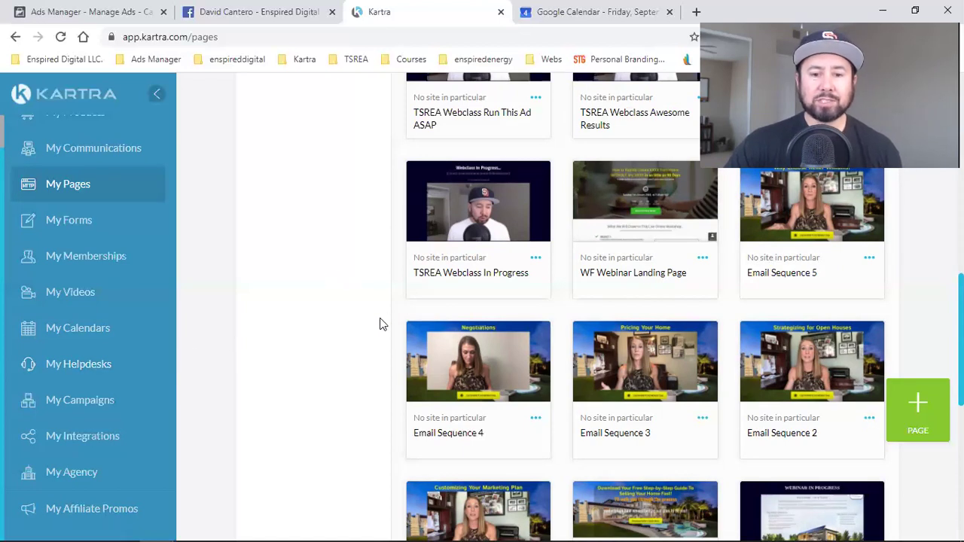
pyautogui.scroll(2, 346, 362)
pyautogui.scroll(3, 346, 362)
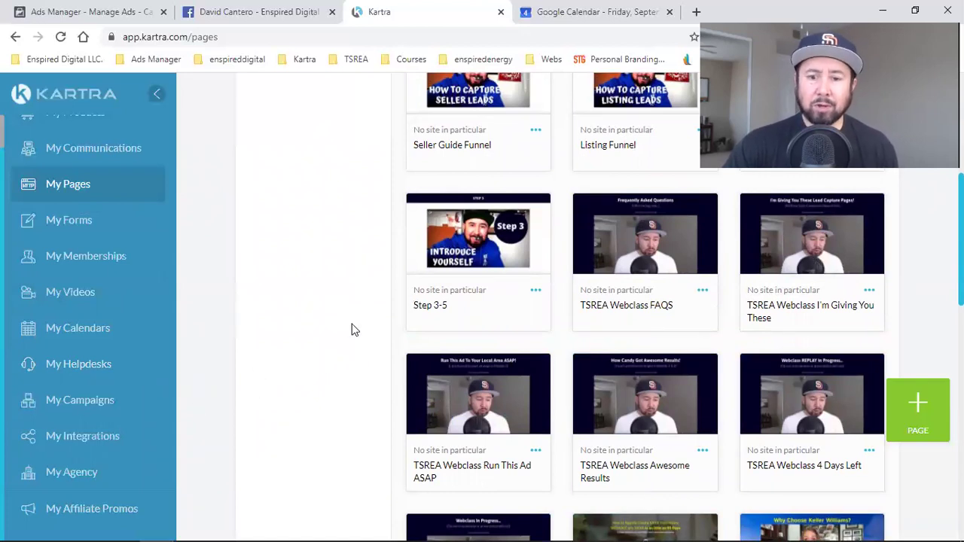
pyautogui.scroll(-2, 427, 292)
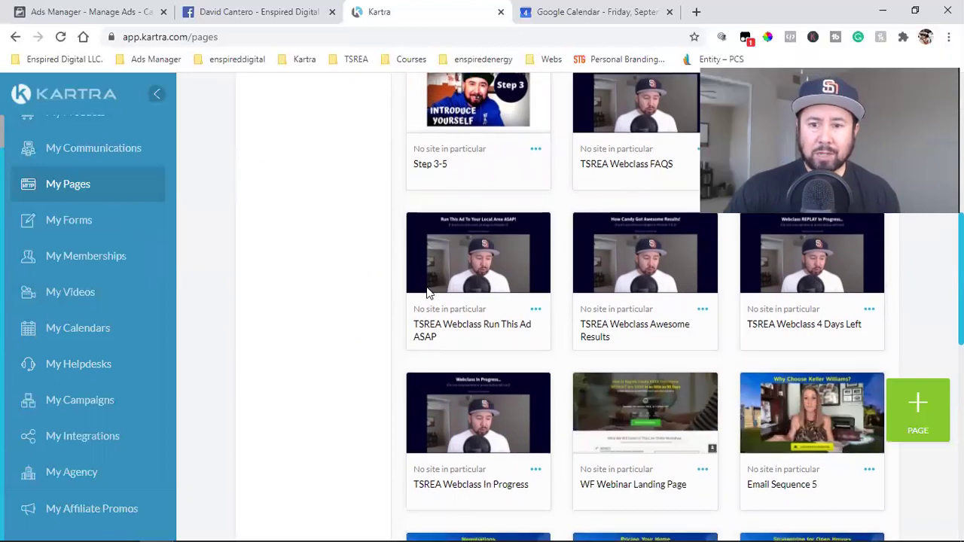
# Load fbads4beginners.com in a new tab and open its "Teach Me Facebook Ads!" VIP sign-up form.
pyautogui.click(696, 11)
pyautogui.write('fb')
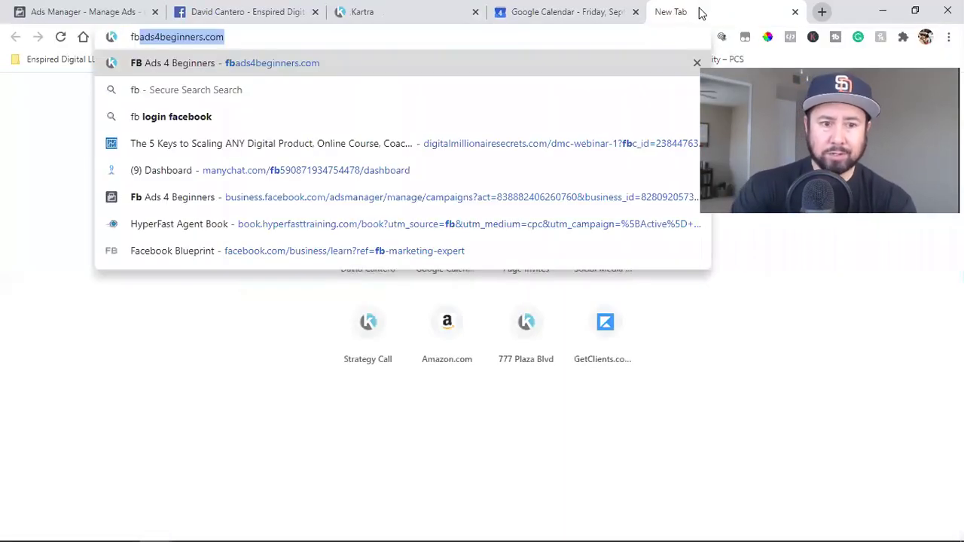
pyautogui.press('Return')
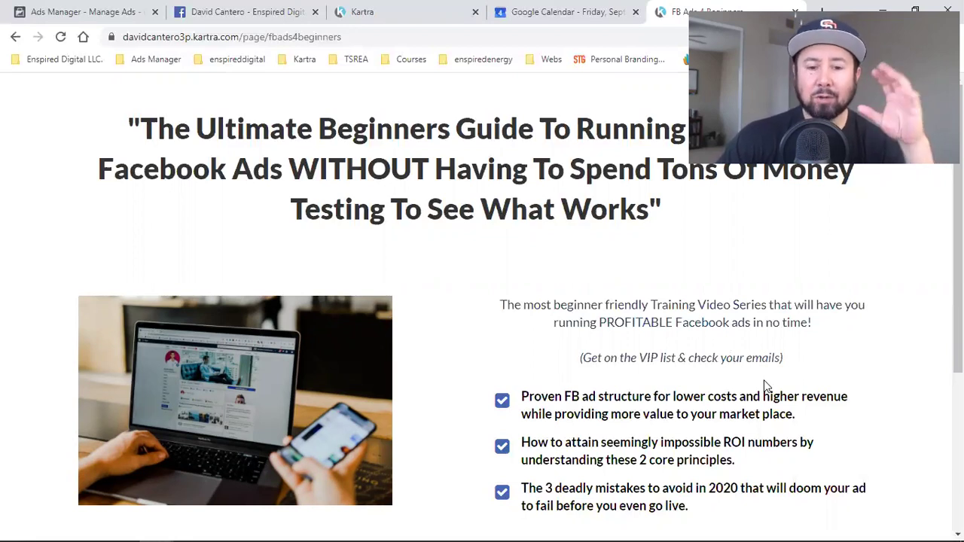
pyautogui.scroll(-2, 766, 385)
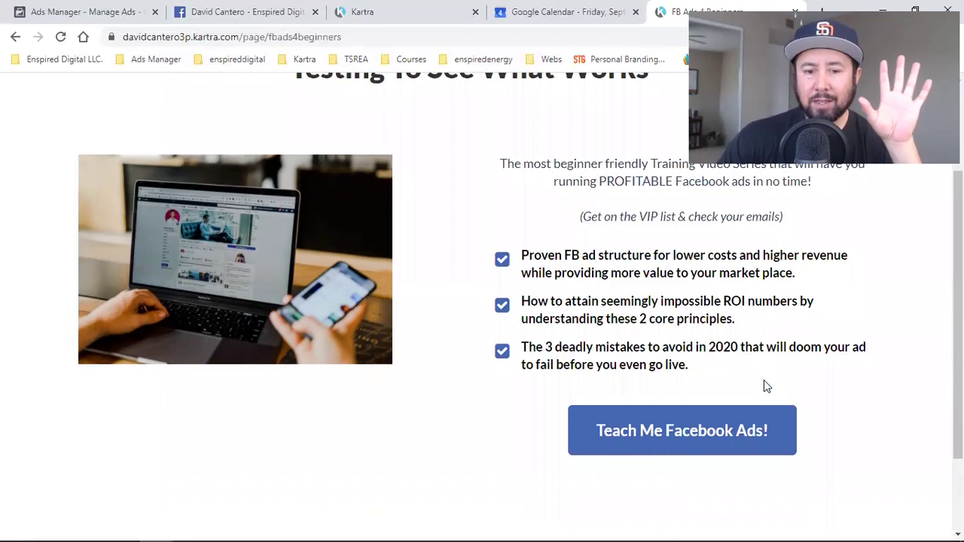
pyautogui.scroll(1, 766, 385)
pyautogui.scroll(-2, 766, 386)
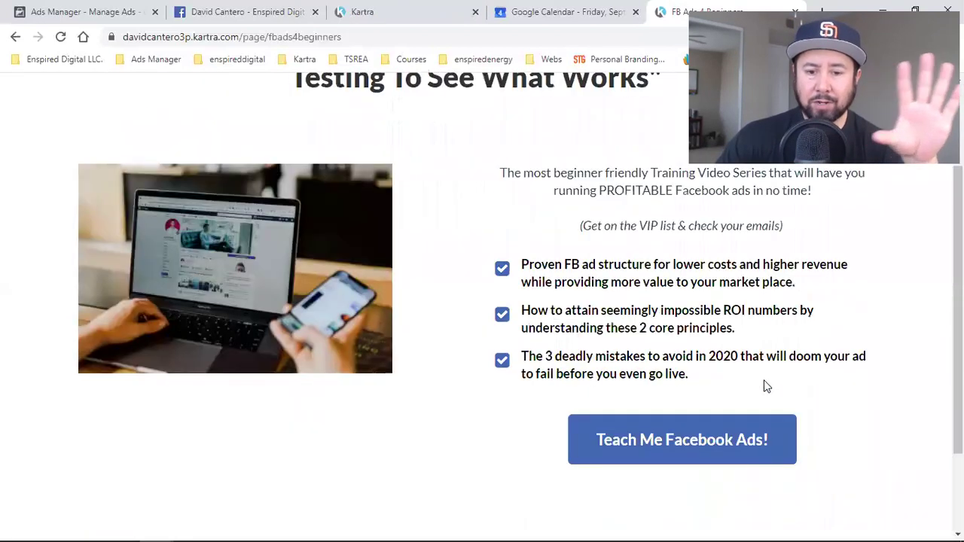
pyautogui.click(733, 319)
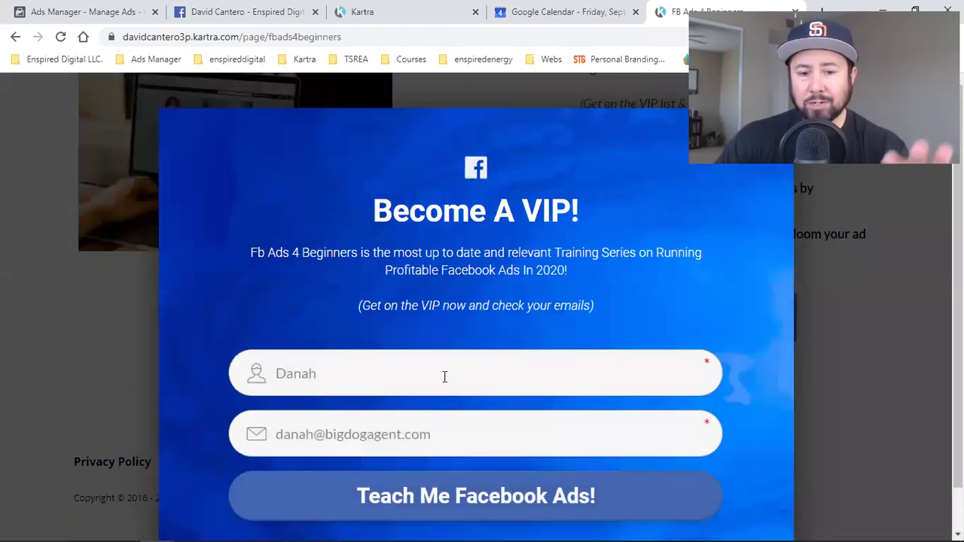
# Switch to Kartra, show the lead lists in My Communications and point out the "FB Ads 4 Finished Webclass But Didnt Buy" list.
pyautogui.click(409, 9)
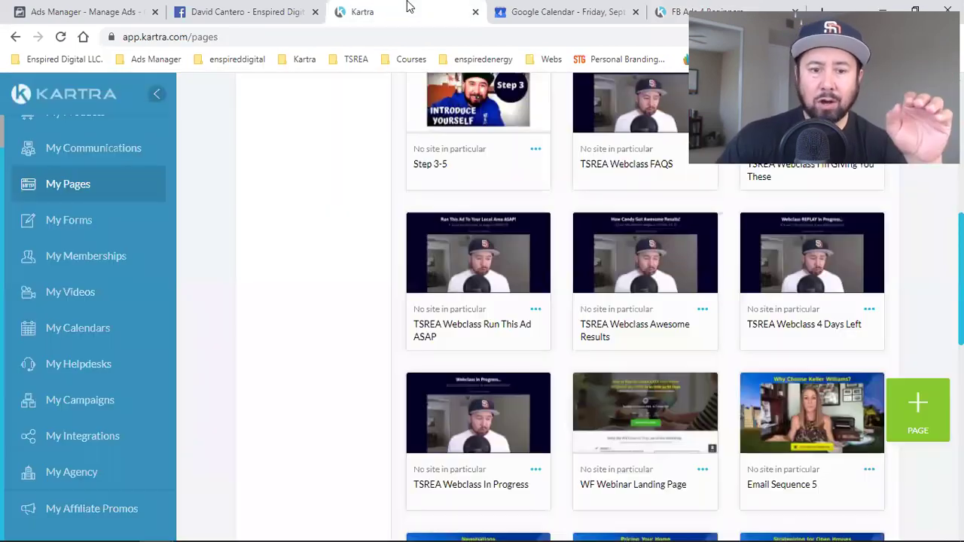
pyautogui.click(101, 143)
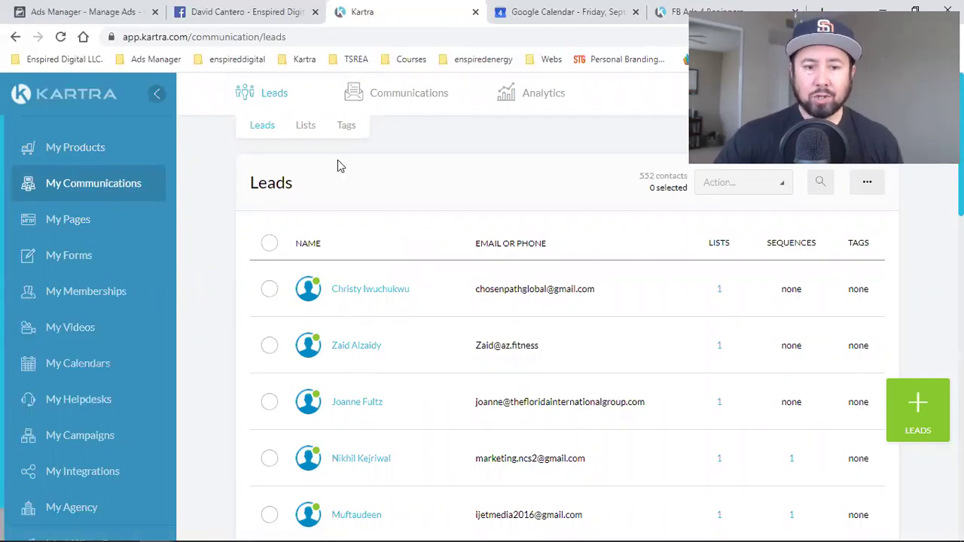
pyautogui.click(303, 126)
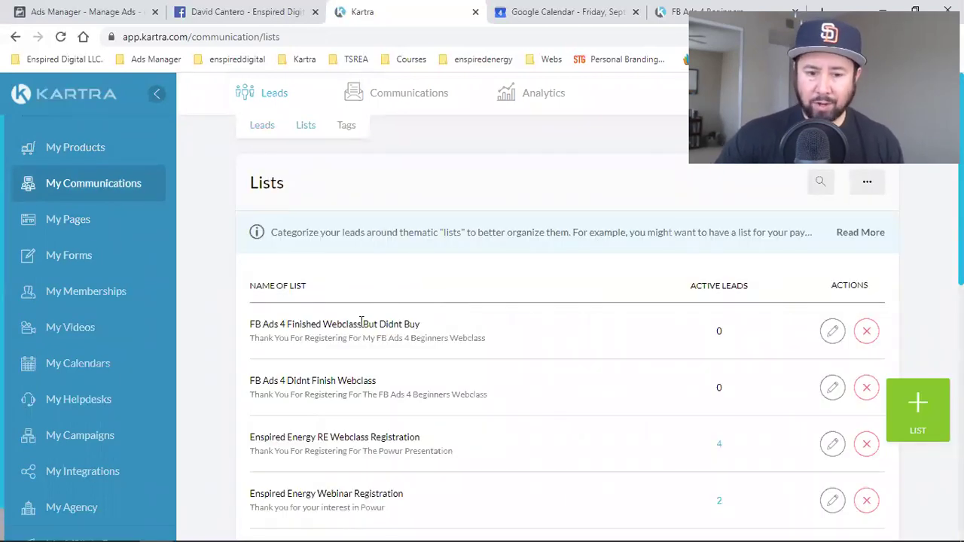
pyautogui.tripleClick(362, 322)
pyautogui.click(389, 280)
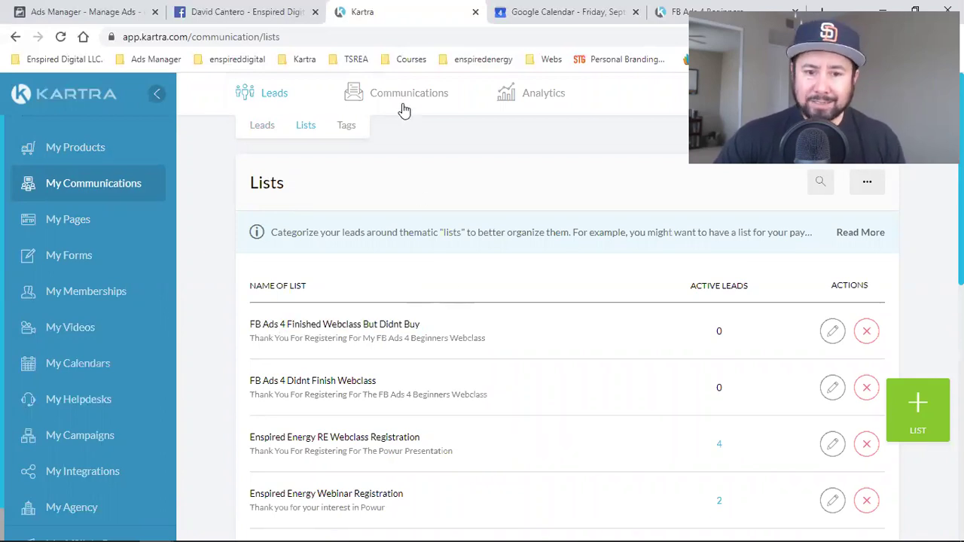
# Show the communication sequences and highlight the Sequences heading.
pyautogui.moveTo(400, 108)
pyautogui.click(404, 130)
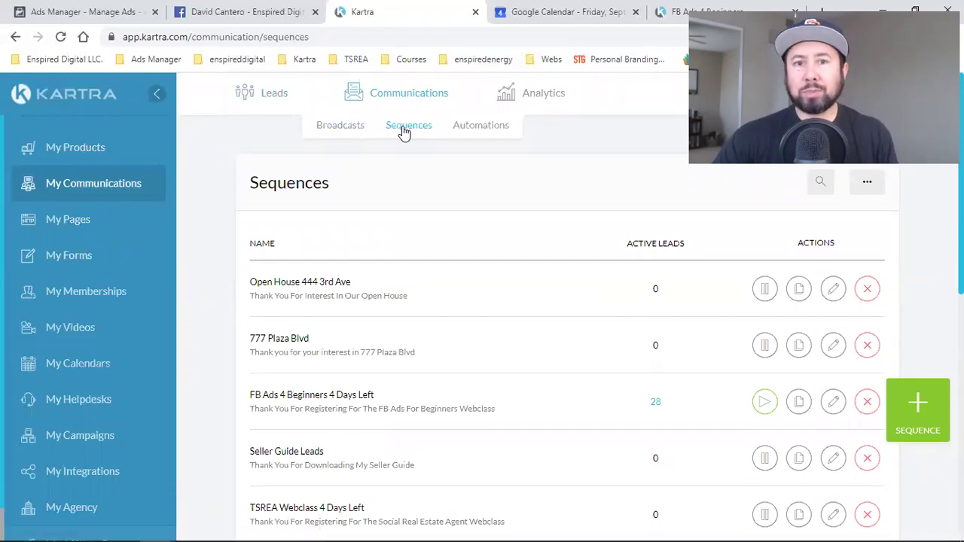
pyautogui.doubleClick(295, 186)
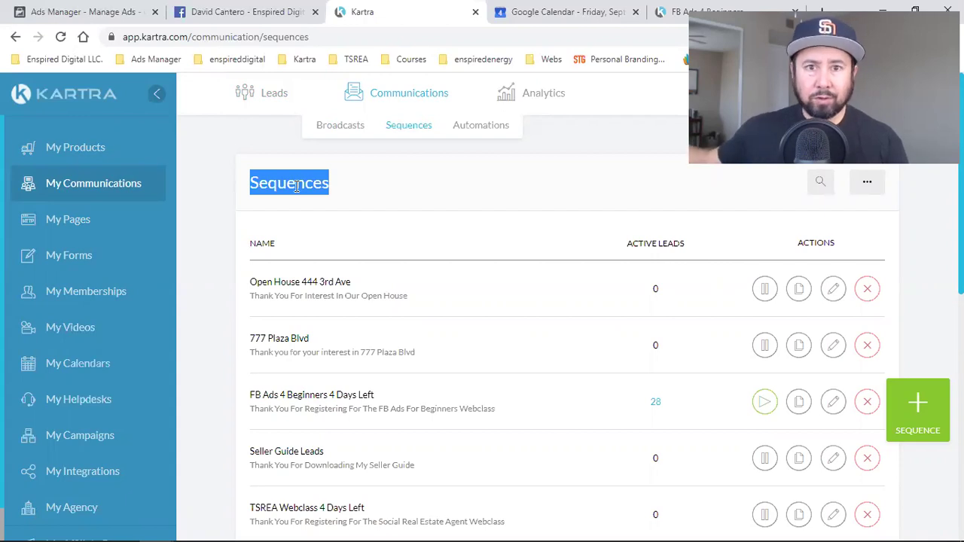
# Close the VIP sign-up form on the FB Ads 4 Beginners page, return to Kartra's sequences and clear the heading highlight.
pyautogui.click(674, 12)
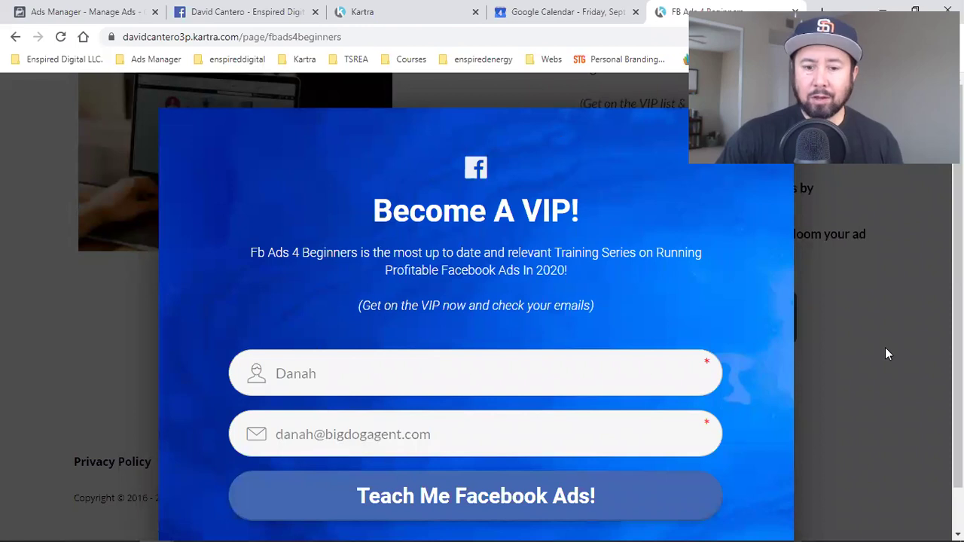
pyautogui.click(863, 372)
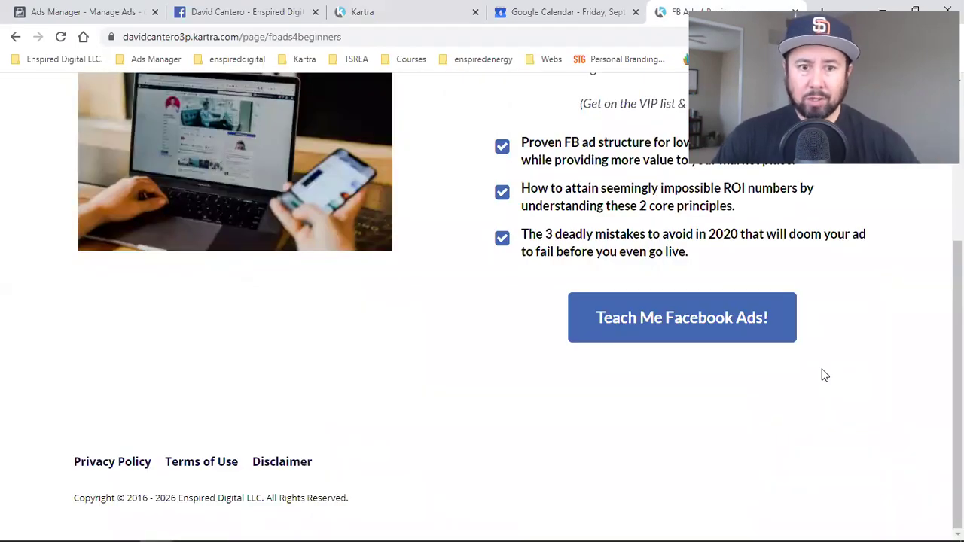
pyautogui.click(416, 6)
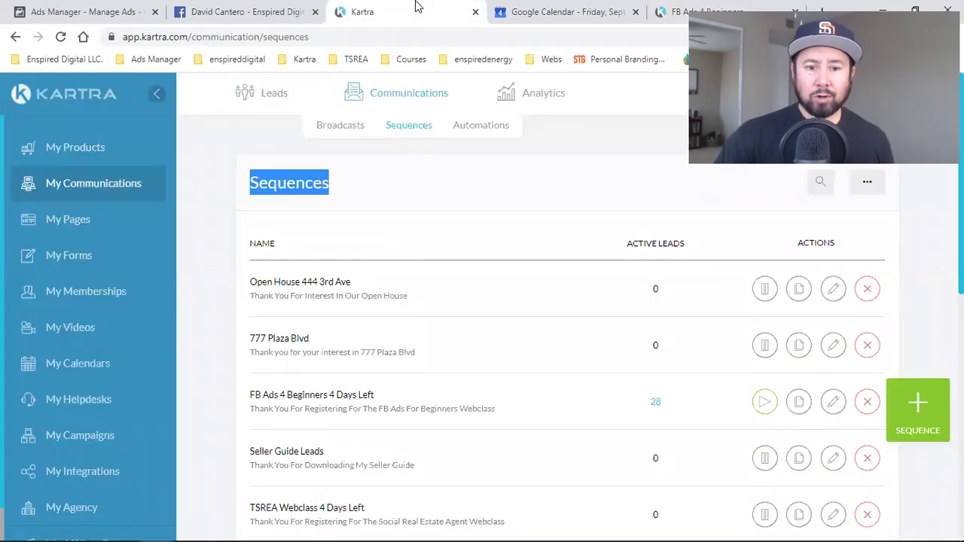
pyautogui.click(417, 219)
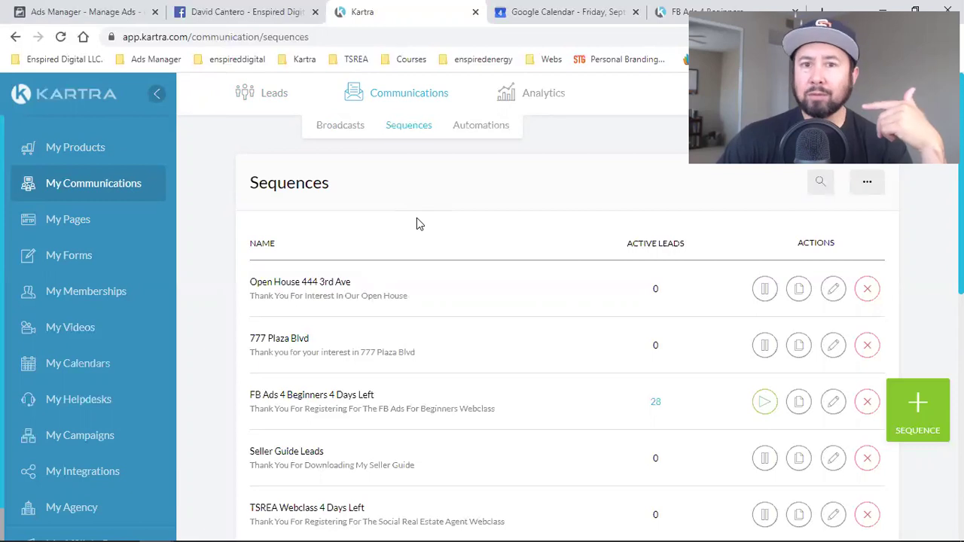
# Open the communication broadcasts and start a new broadcast named "More Views".
pyautogui.click(344, 133)
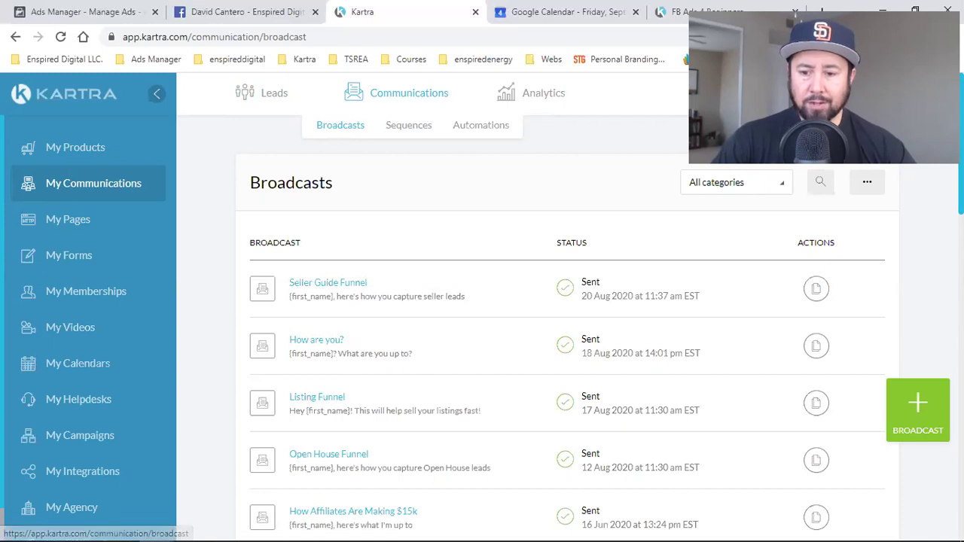
pyautogui.click(910, 410)
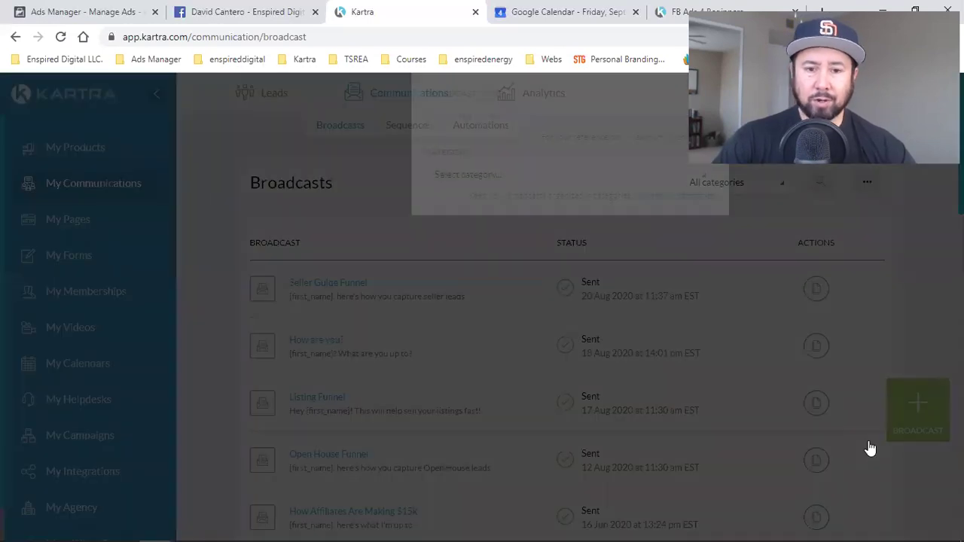
pyautogui.click(512, 217)
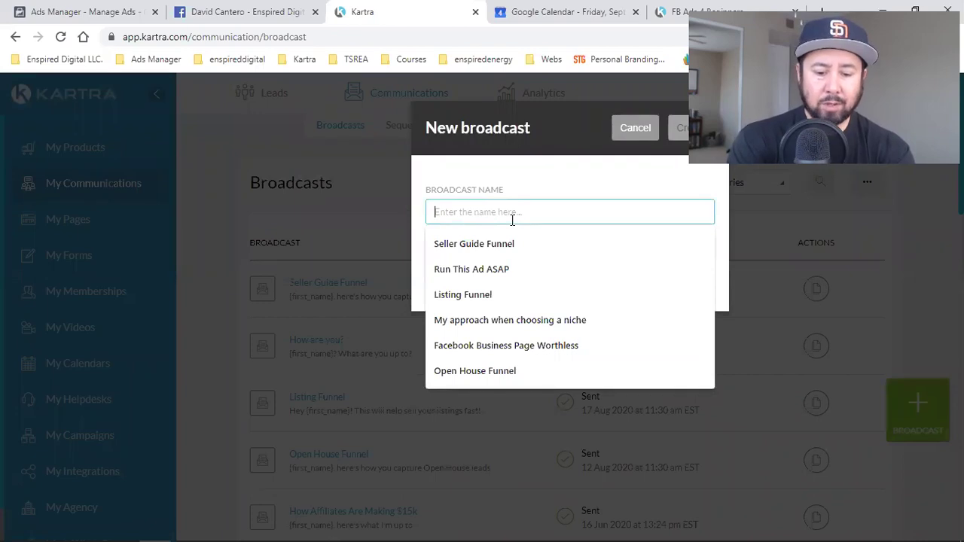
pyautogui.write('More Views')
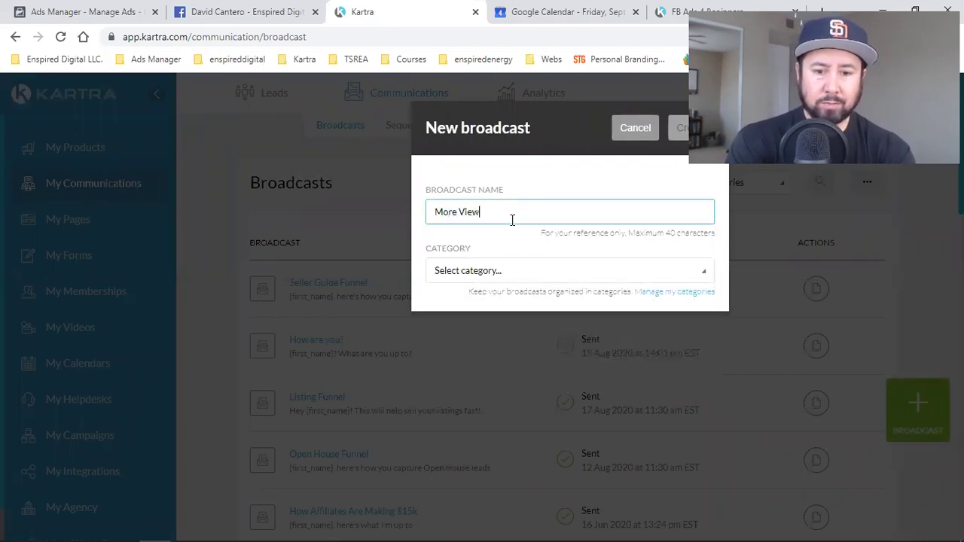
# Look through the broadcast categories and assign the new broadcast to TSREA Clients.
pyautogui.click(496, 270)
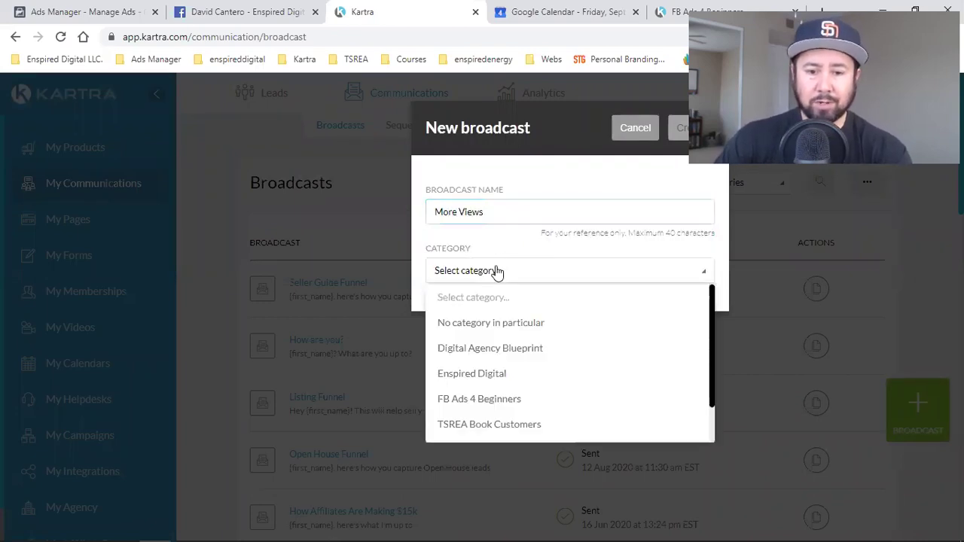
pyautogui.scroll(-1, 592, 385)
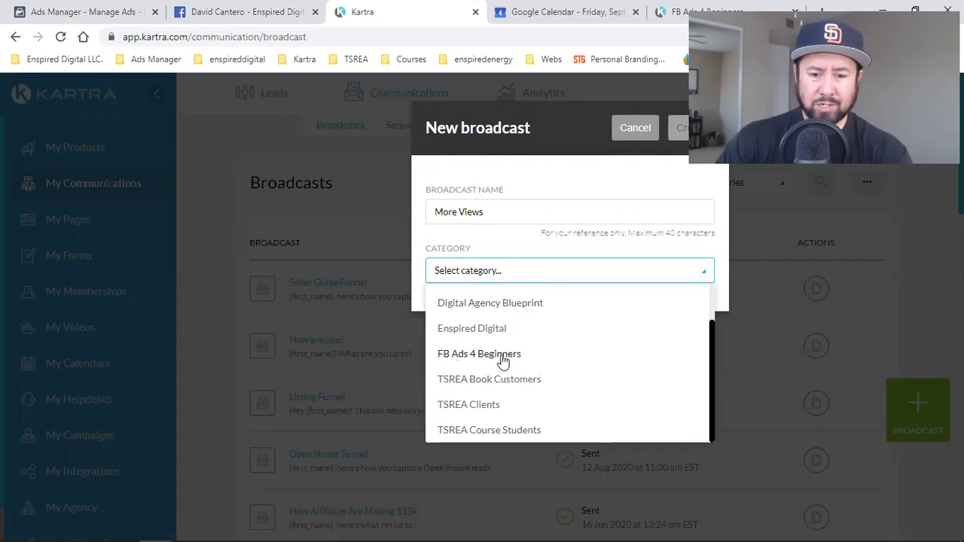
pyautogui.scroll(1, 539, 348)
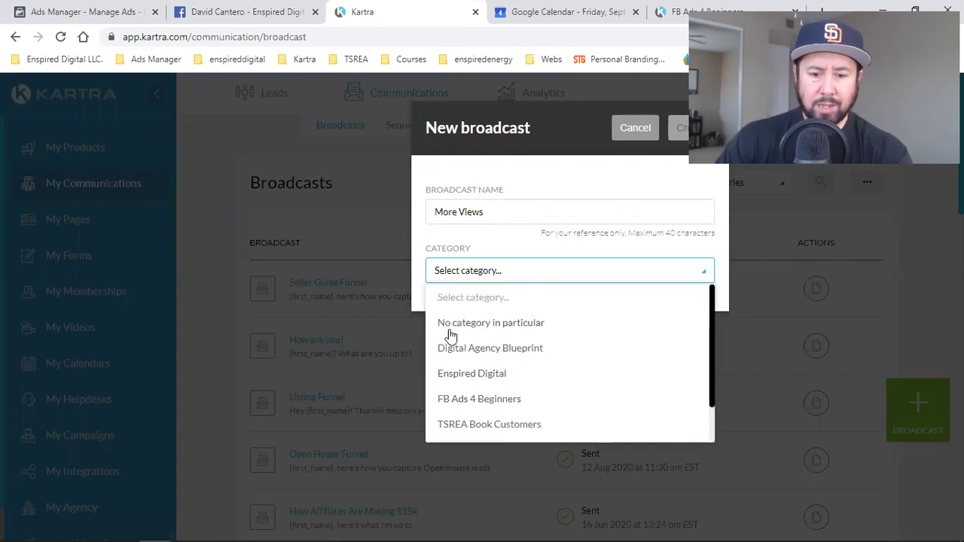
pyautogui.scroll(-1, 522, 346)
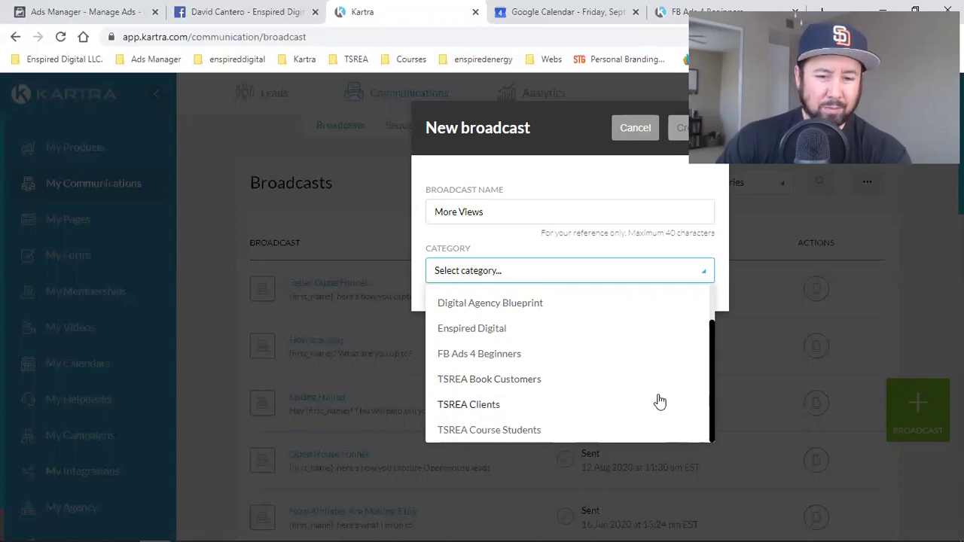
pyautogui.scroll(1, 582, 402)
pyautogui.scroll(-1, 584, 404)
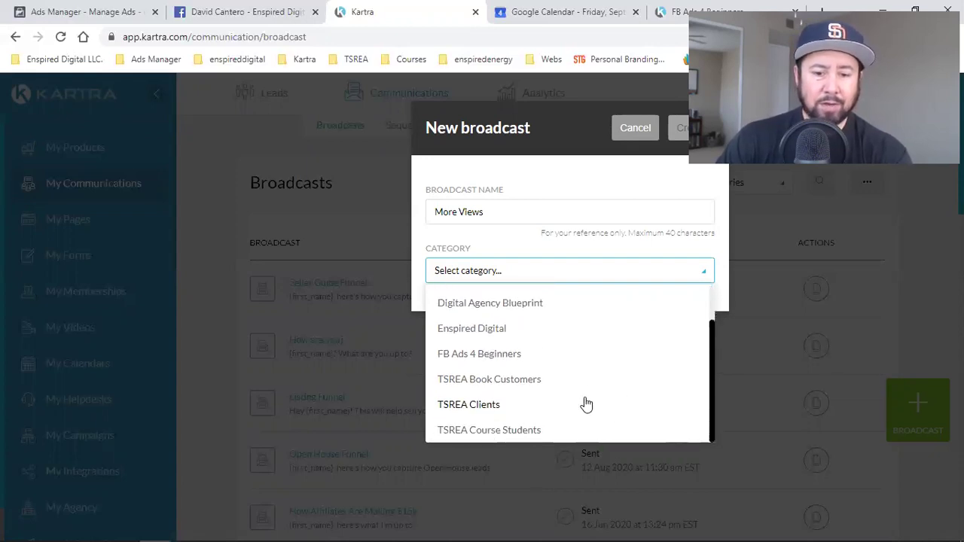
pyautogui.click(511, 414)
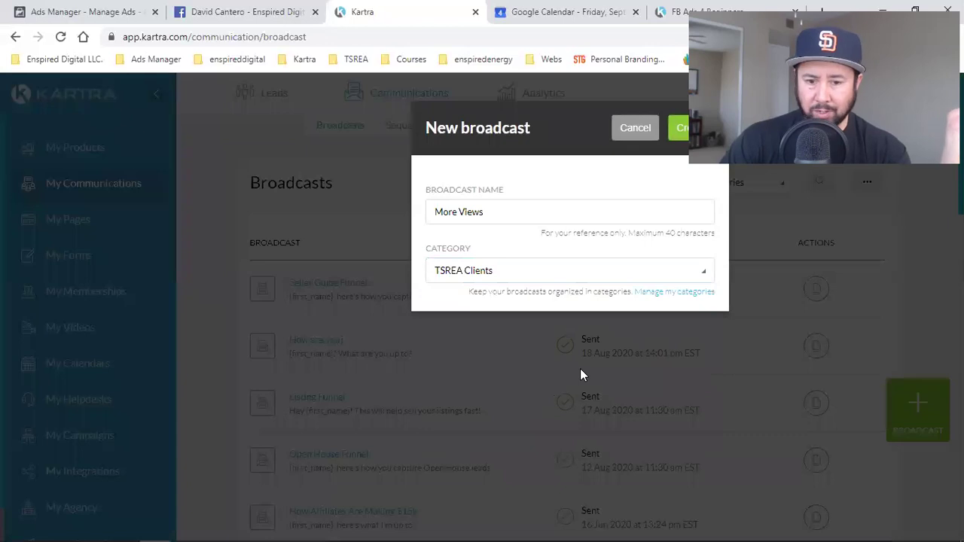
# Set the broadcast's category to "No category in particular" and create the broadcast.
pyautogui.click(523, 286)
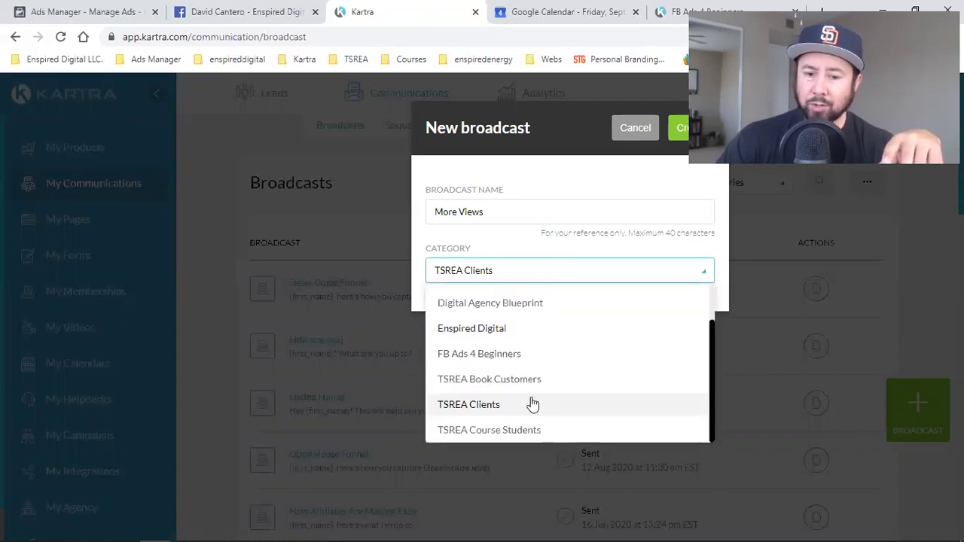
pyautogui.scroll(1, 527, 368)
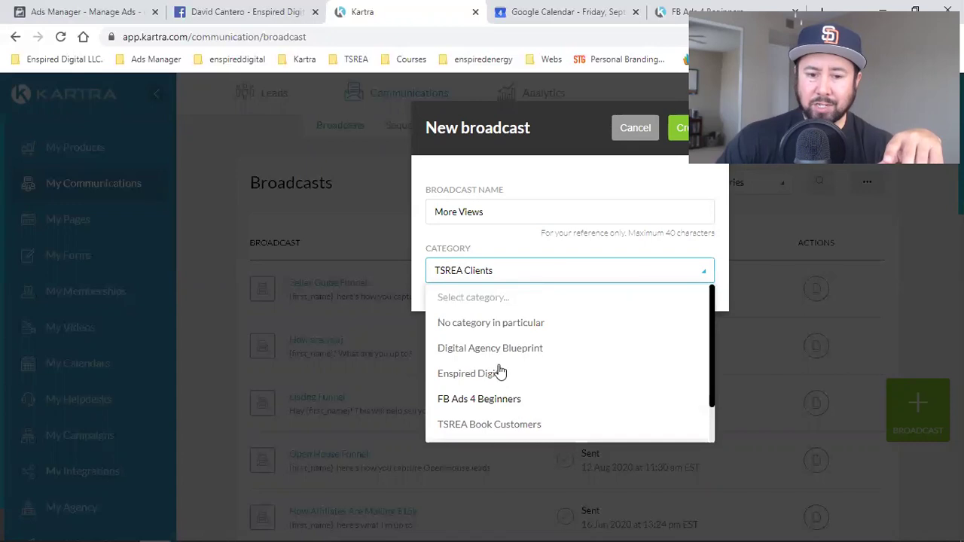
pyautogui.click(519, 325)
pyautogui.click(675, 128)
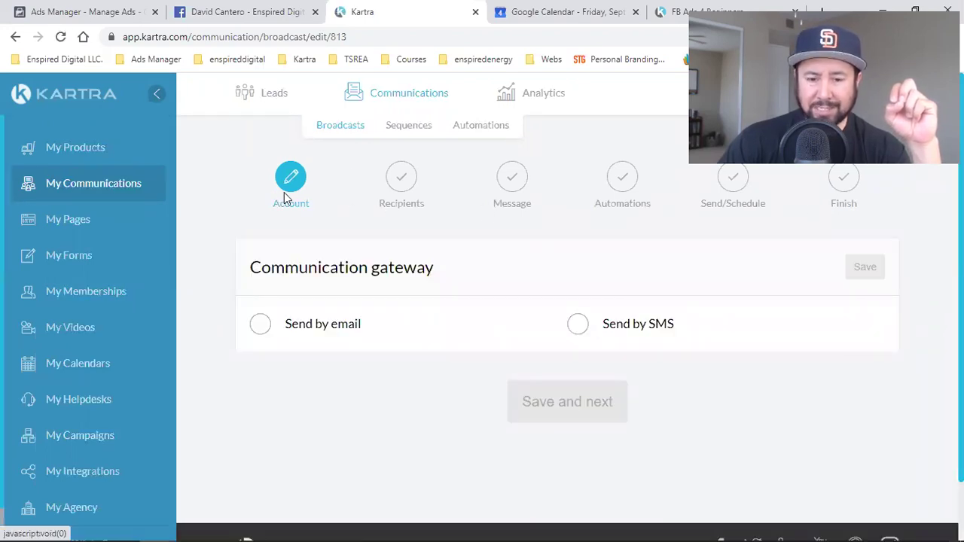
# Choose sending by email and replace the domain name in the send-from email with enspireddigital.
pyautogui.click(262, 320)
pyautogui.scroll(-1, 605, 373)
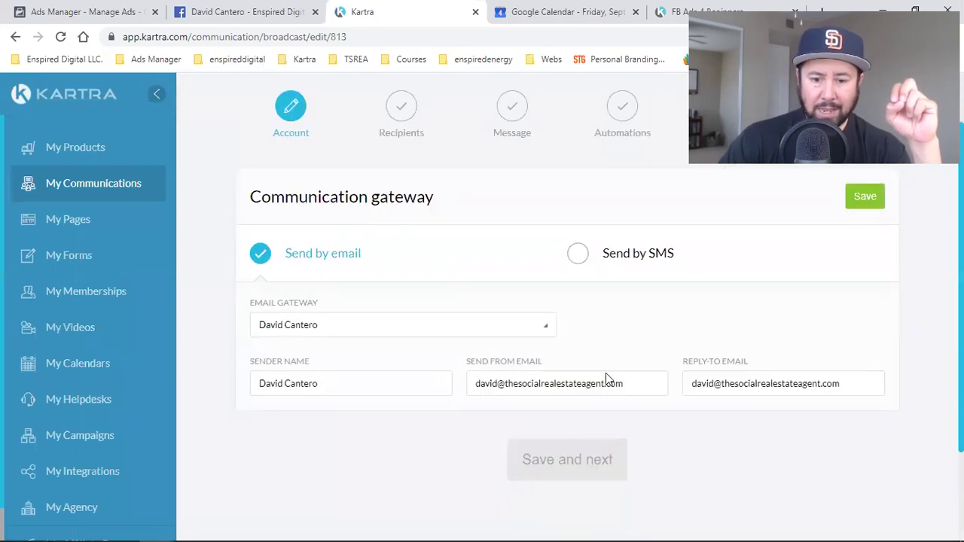
pyautogui.doubleClick(543, 384)
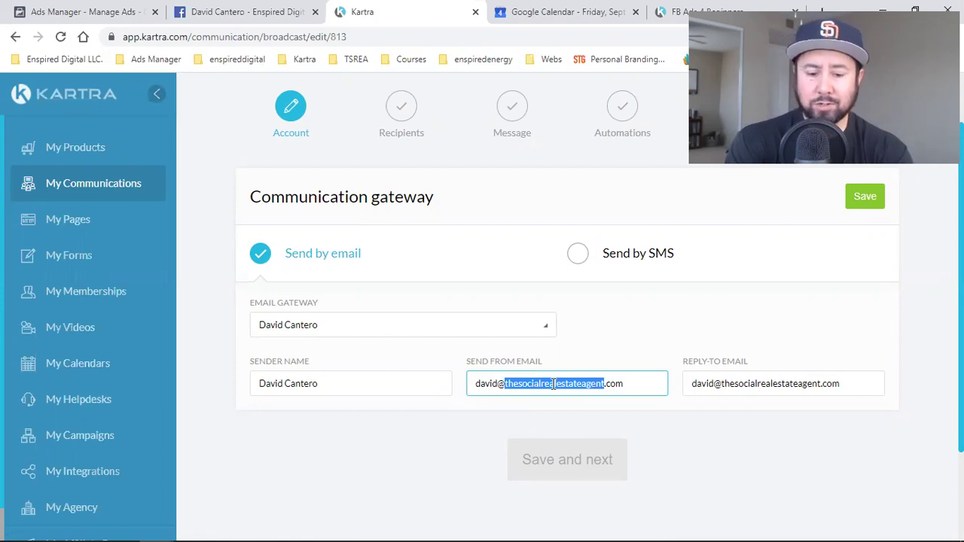
pyautogui.write('enspireddigit')
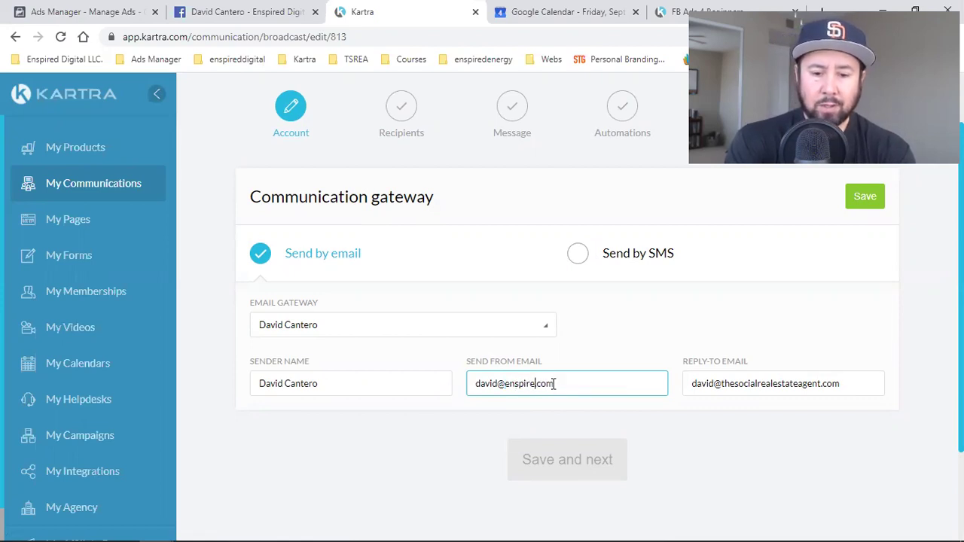
pyautogui.write('al')
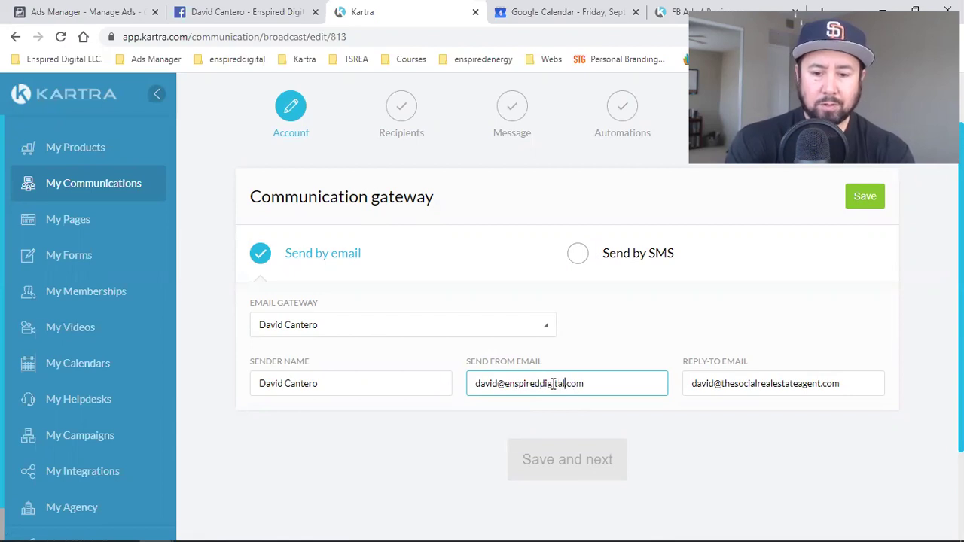
# Copy the enspireddigital domain name into the reply-to email, save the communication gateway and continue to the recipients.
pyautogui.doubleClick(553, 384)
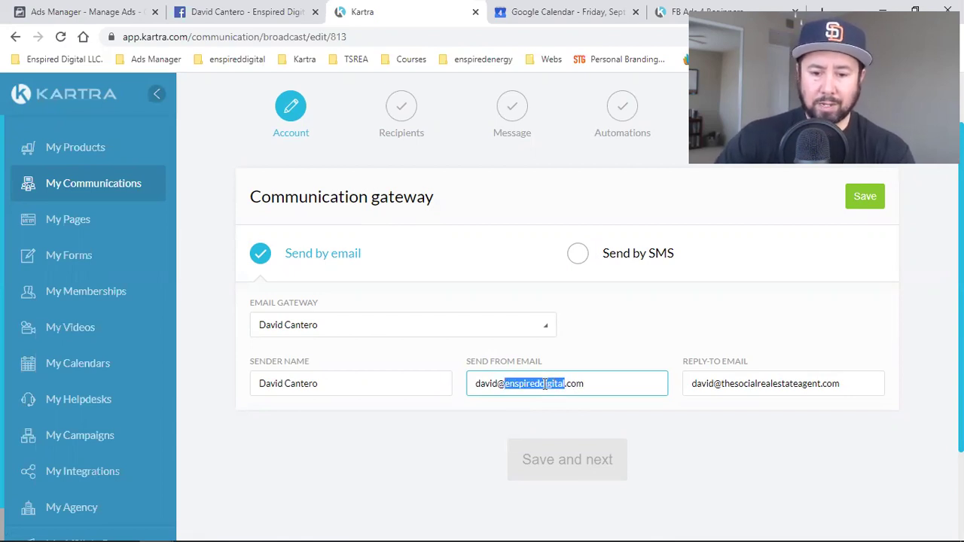
pyautogui.rightClick(544, 384)
pyautogui.click(597, 197)
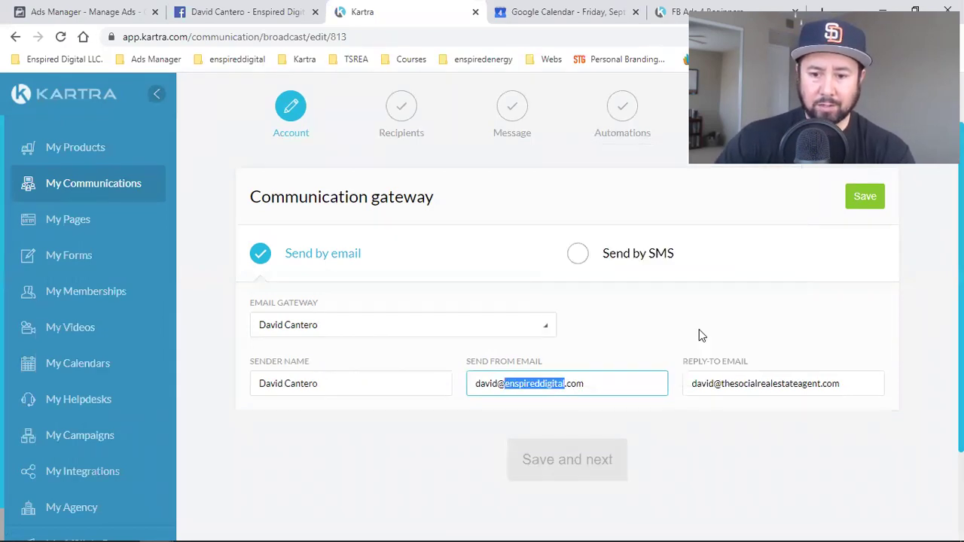
pyautogui.doubleClick(755, 384)
pyautogui.hotkey('ctrl', 'v')
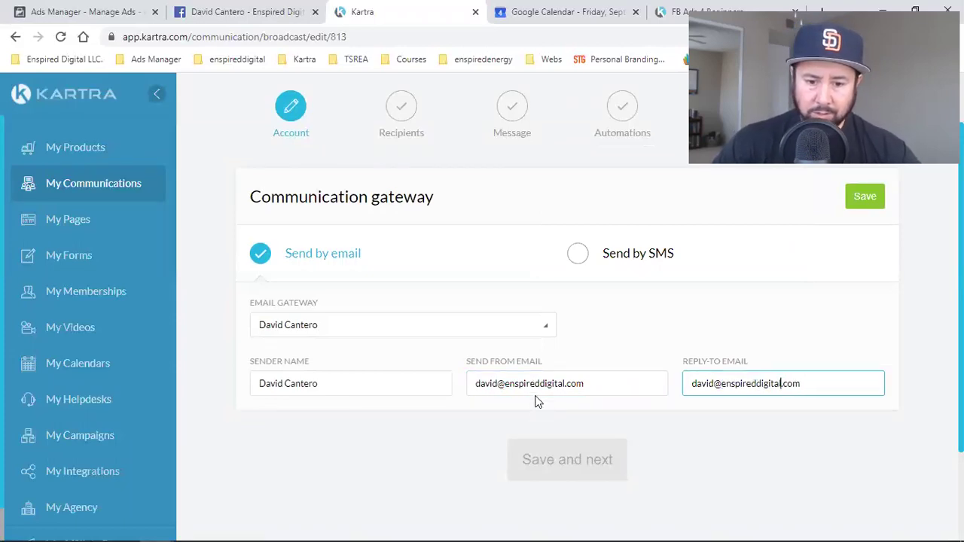
pyautogui.click(856, 206)
pyautogui.click(562, 358)
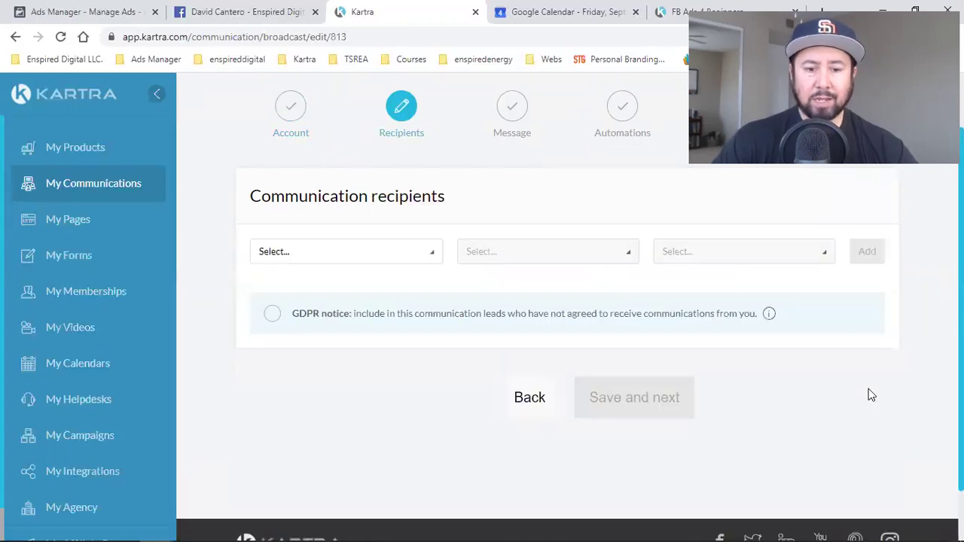
# Add a recipient condition for leads subscribed to the Digital Agency Blueprint list.
pyautogui.click(363, 256)
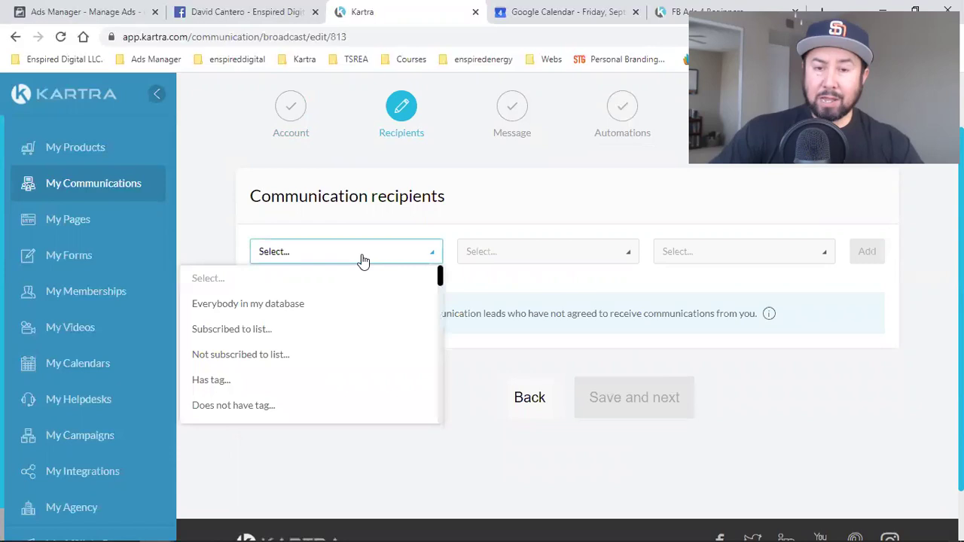
pyautogui.click(288, 329)
pyautogui.click(600, 256)
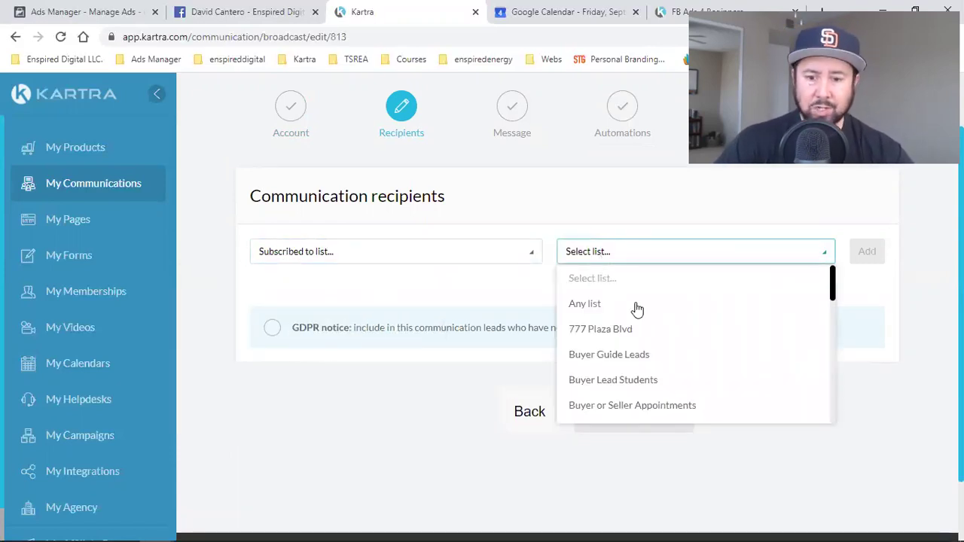
pyautogui.scroll(-1, 669, 340)
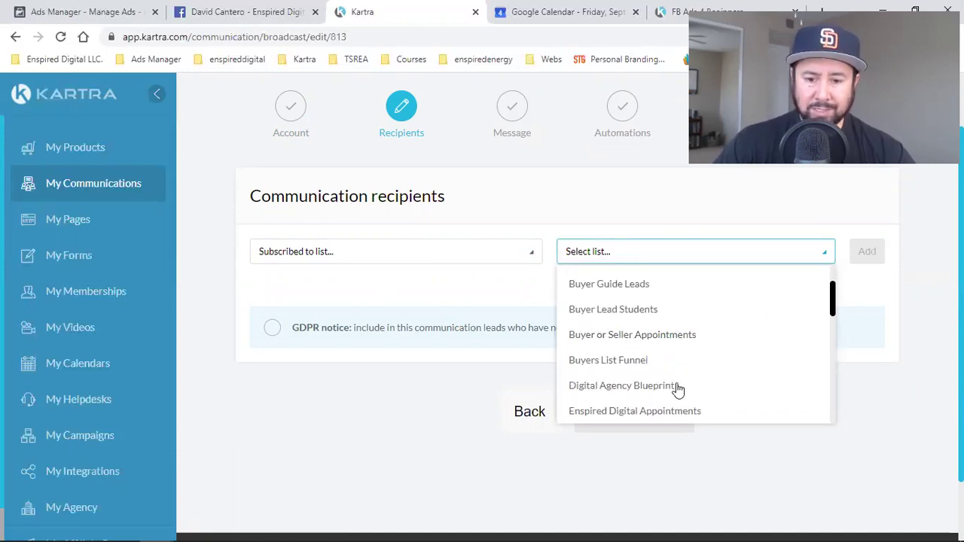
pyautogui.click(631, 387)
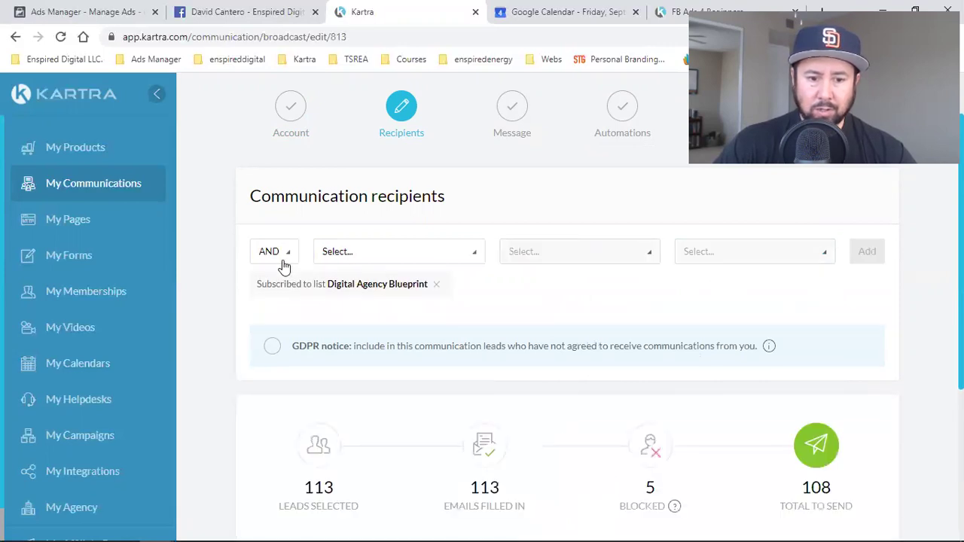
# Add an OR recipient condition for leads subscribed to the Enspired Digital Appointments list.
pyautogui.click(283, 264)
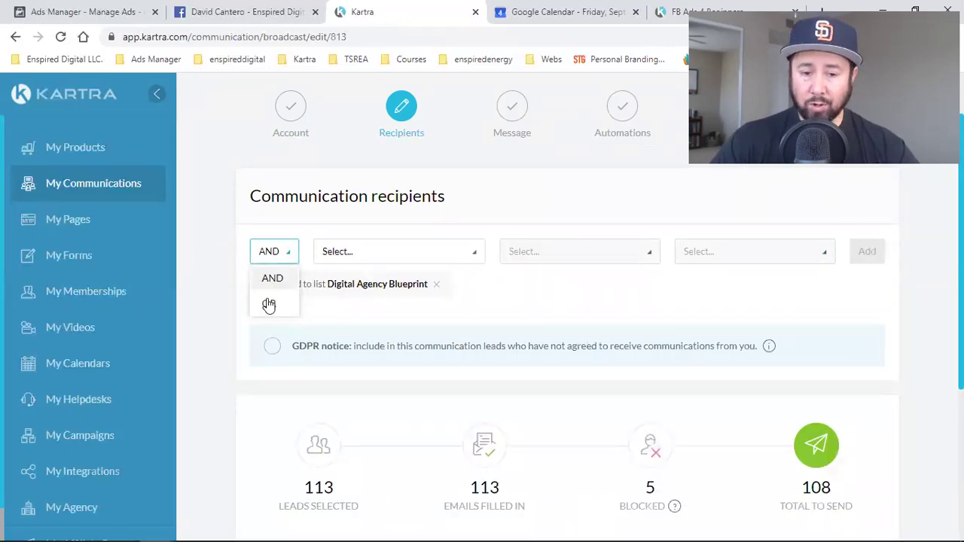
pyautogui.click(566, 305)
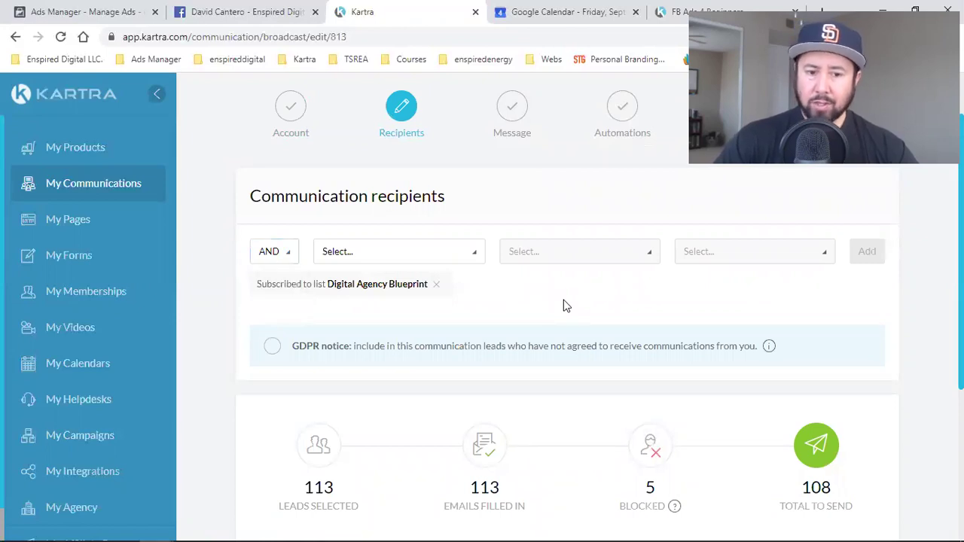
pyautogui.click(279, 253)
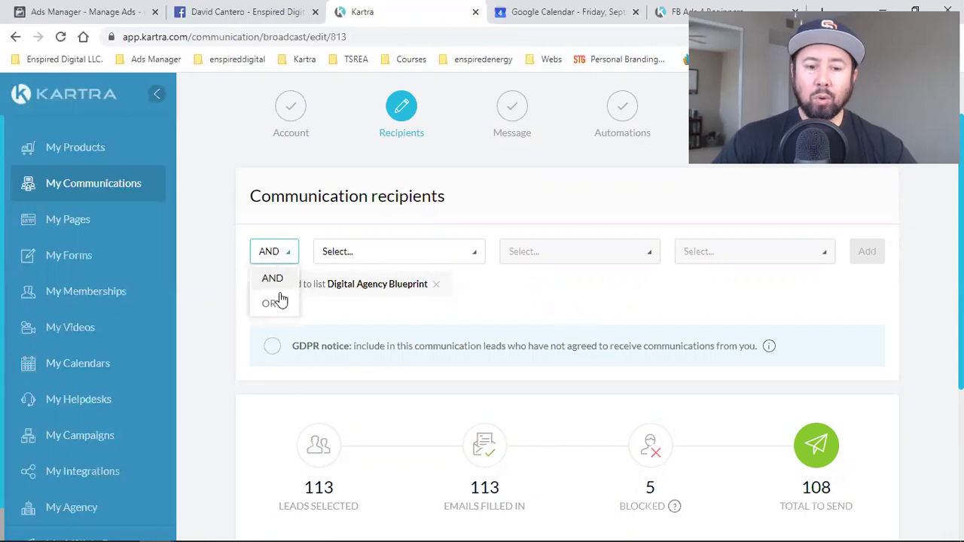
pyautogui.click(274, 305)
pyautogui.click(395, 262)
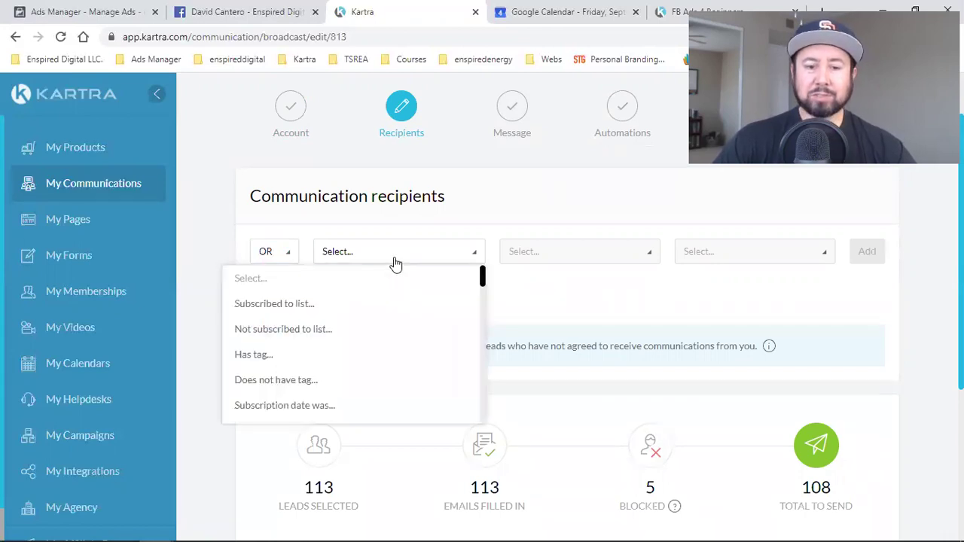
pyautogui.click(459, 304)
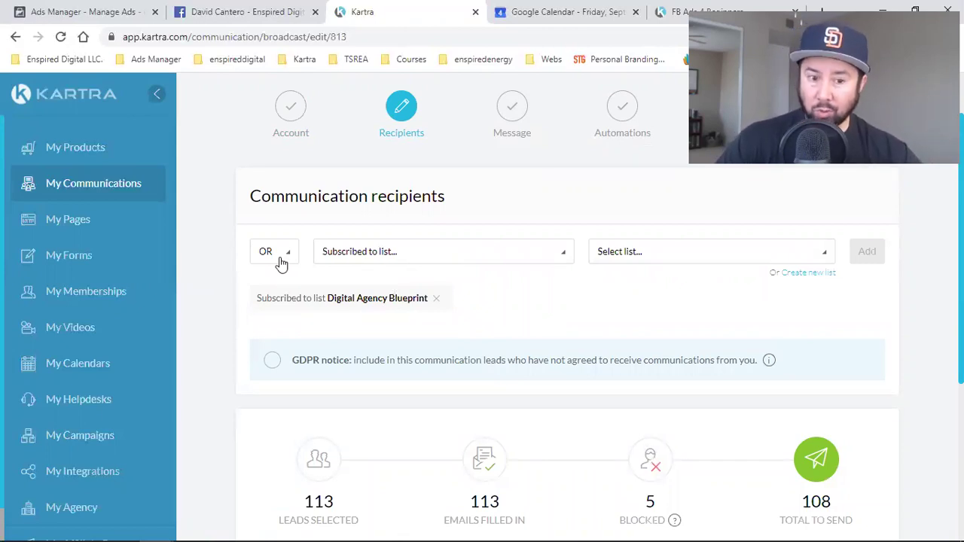
pyautogui.click(672, 260)
pyautogui.scroll(-1, 694, 329)
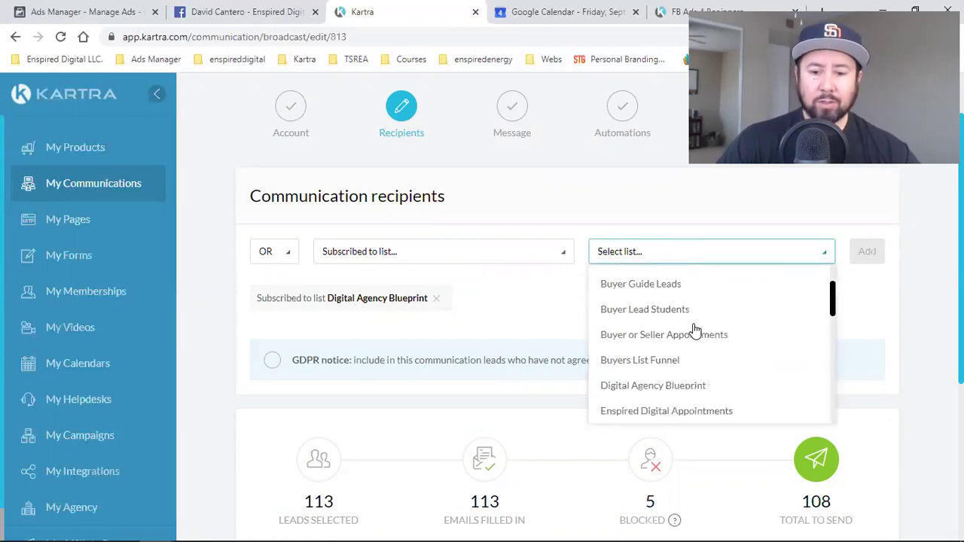
pyautogui.scroll(-1, 694, 329)
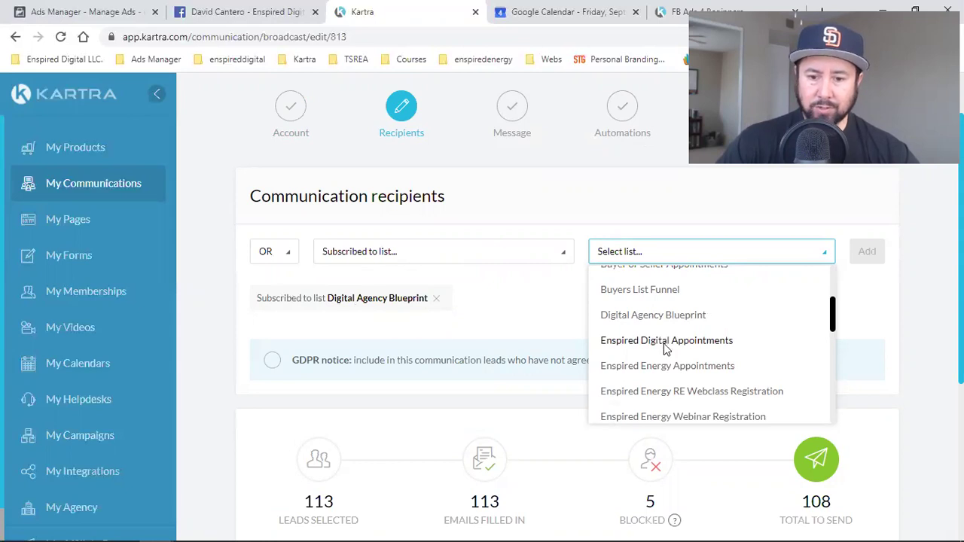
pyautogui.click(666, 340)
pyautogui.click(865, 253)
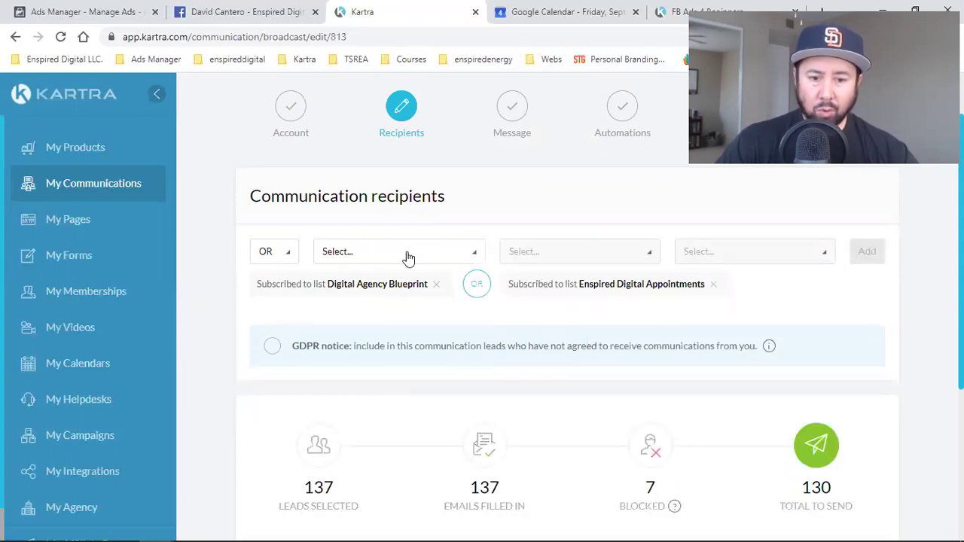
# Add an OR recipient condition for leads subscribed to the FB Ads 4 Course Students list.
pyautogui.click(407, 256)
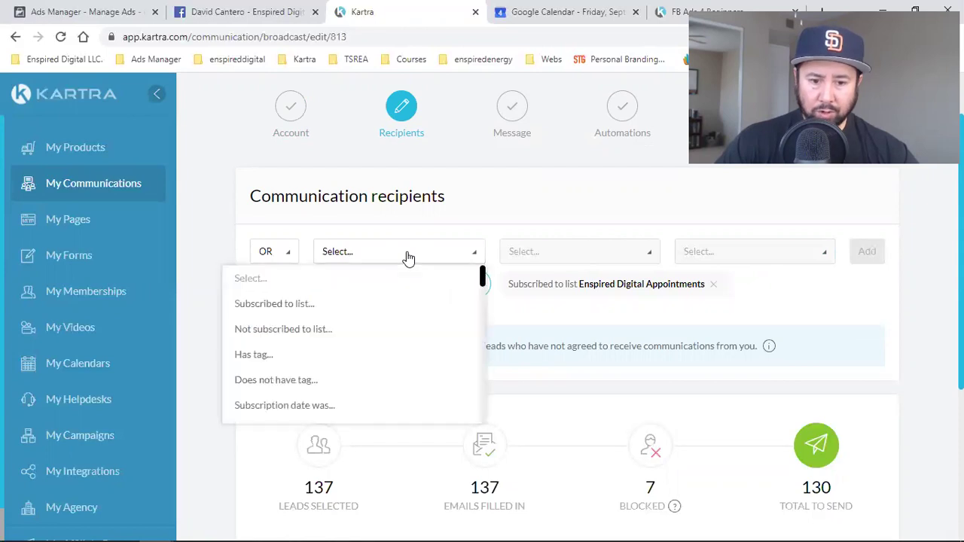
pyautogui.click(286, 305)
pyautogui.click(640, 260)
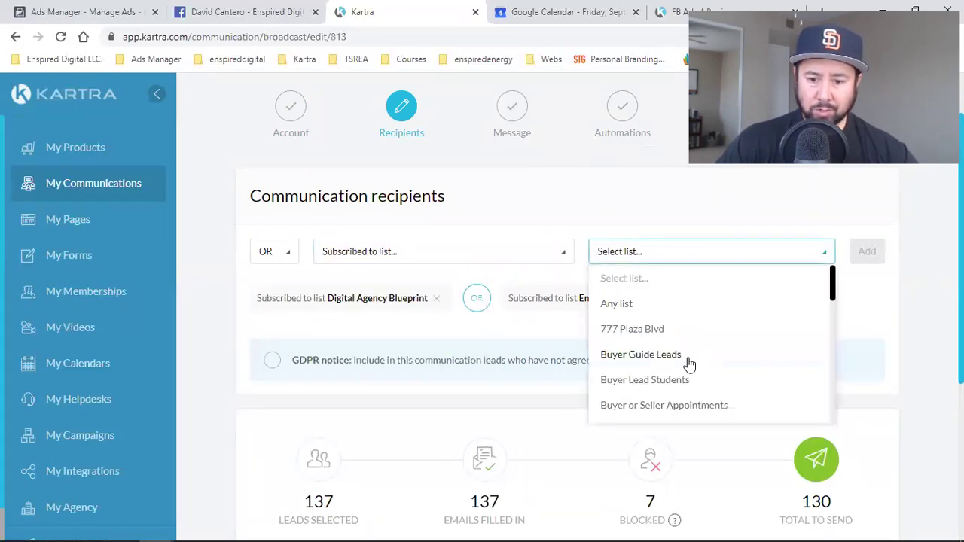
pyautogui.scroll(-2, 688, 365)
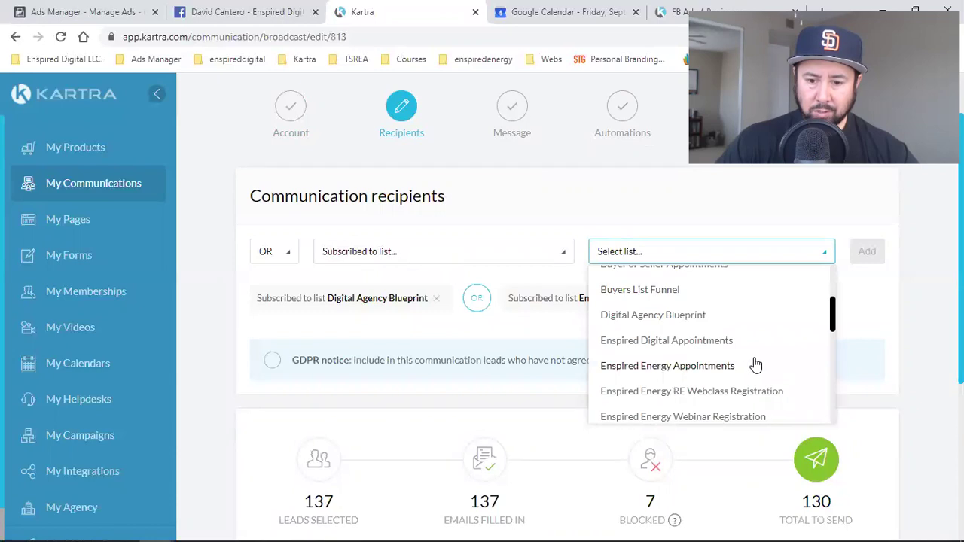
pyautogui.scroll(-2, 755, 365)
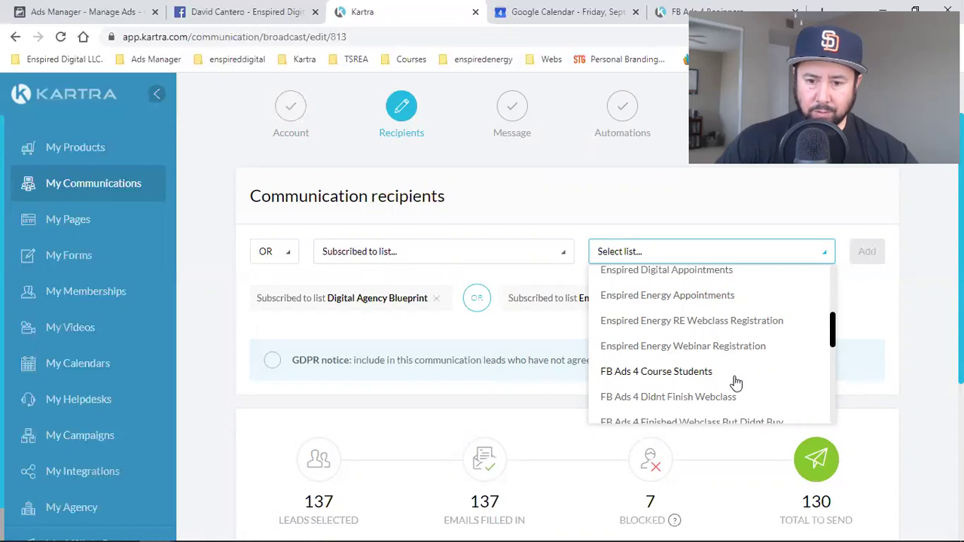
pyautogui.click(734, 373)
pyautogui.click(868, 255)
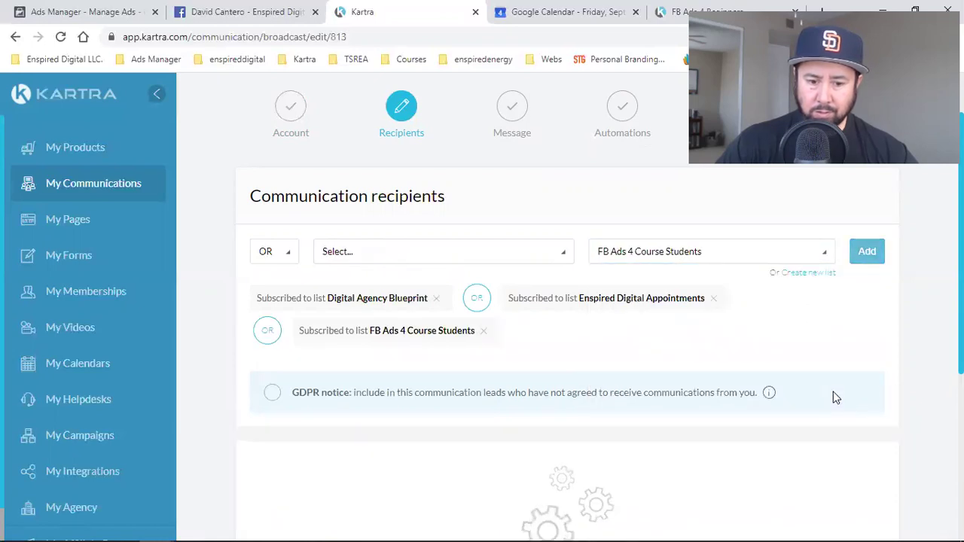
# Check the recipient totals and remove the FB Ads 4 Course Students condition.
pyautogui.scroll(-1, 828, 395)
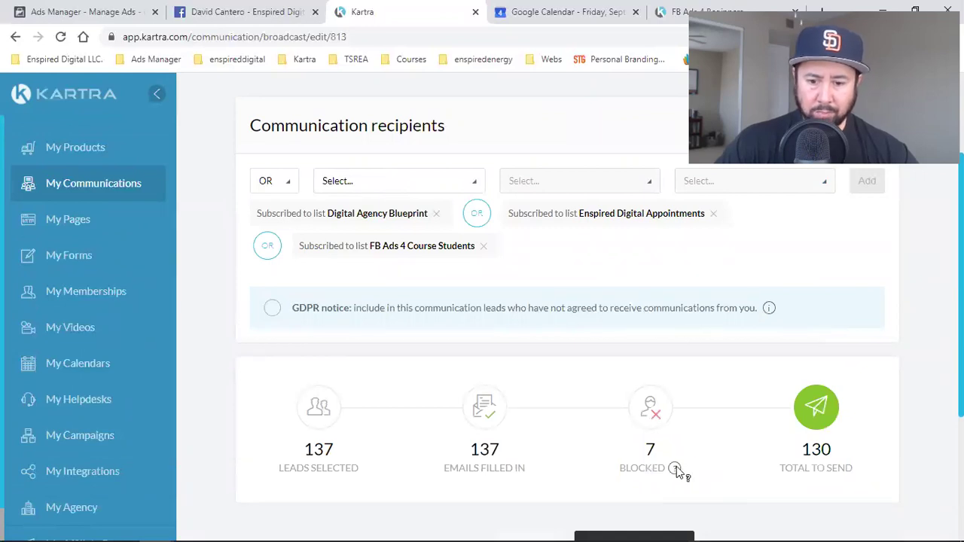
pyautogui.moveTo(675, 468)
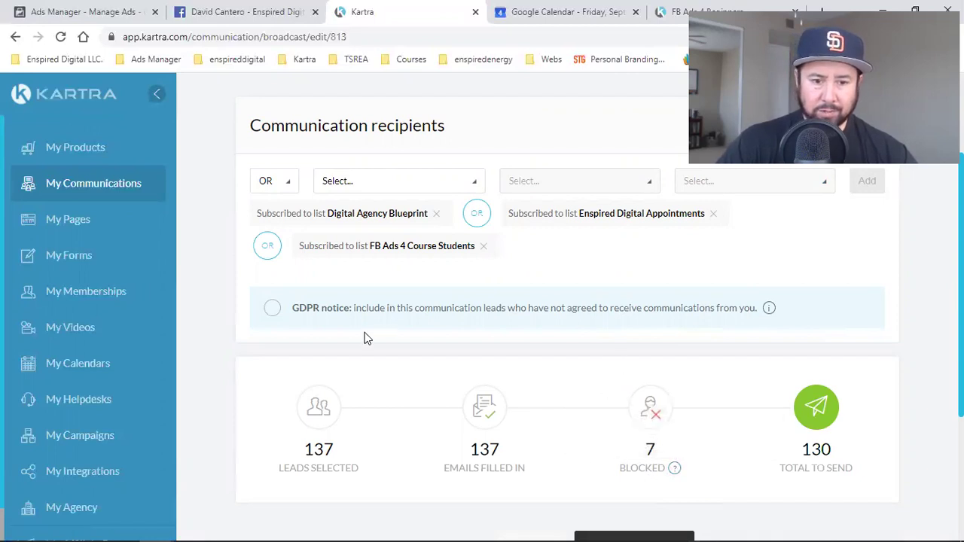
pyautogui.scroll(1, 384, 335)
pyautogui.scroll(-2, 420, 340)
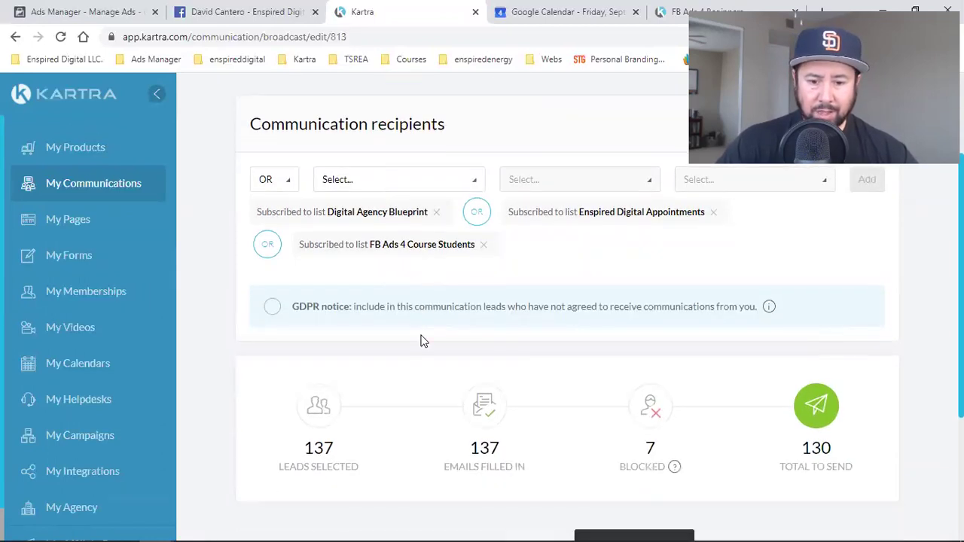
pyautogui.scroll(1, 399, 316)
pyautogui.scroll(1, 392, 316)
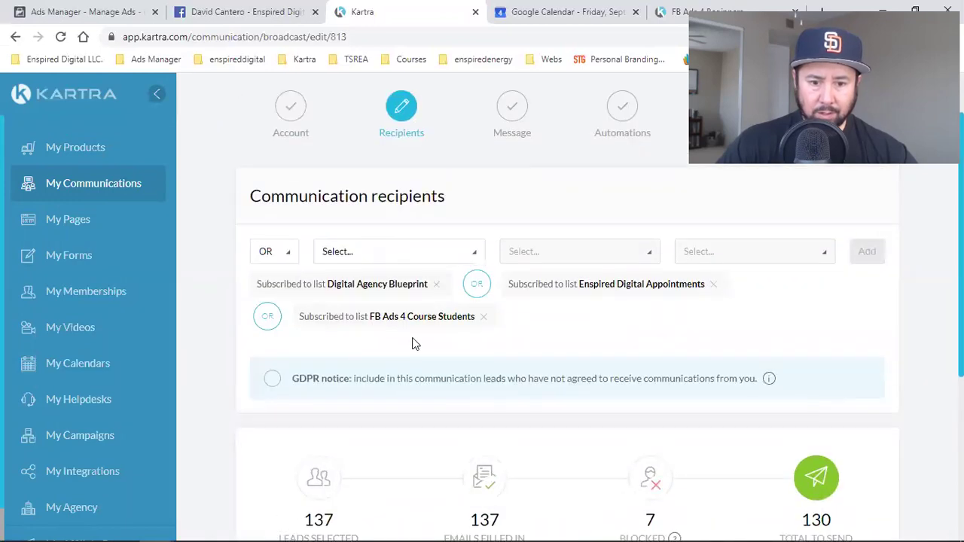
pyautogui.click(483, 317)
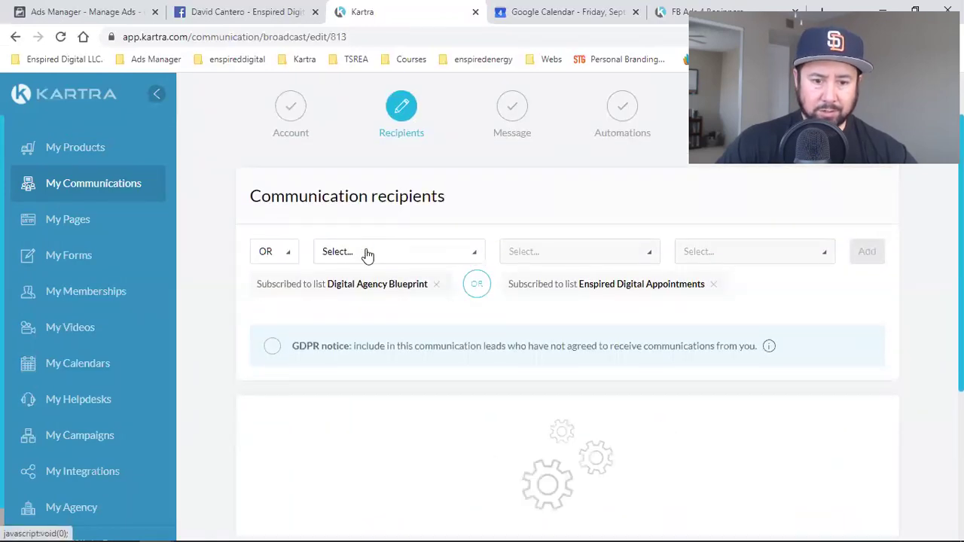
# Add an OR recipient condition for leads subscribed to the FB Ads 4 Registered For Webclass list.
pyautogui.click(373, 253)
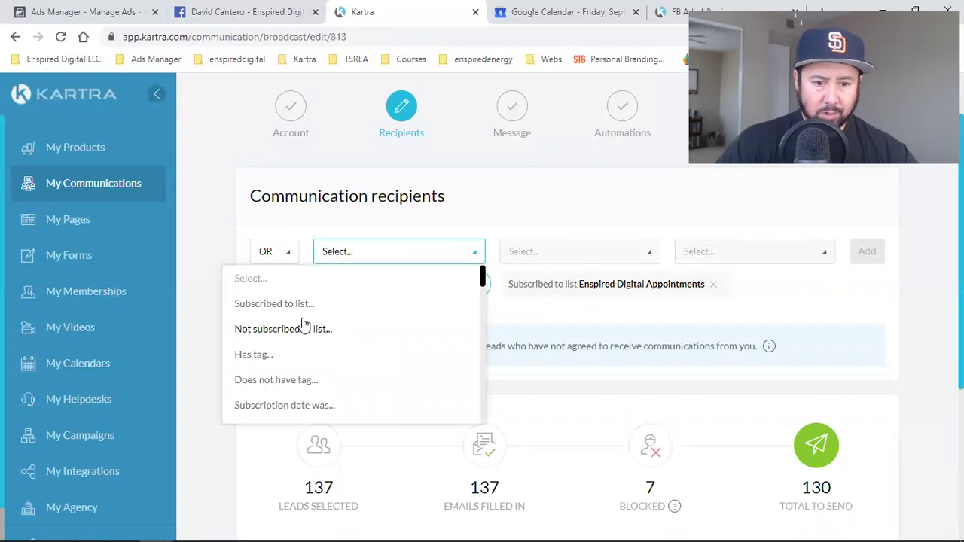
pyautogui.click(452, 306)
pyautogui.click(607, 259)
pyautogui.scroll(-4, 665, 362)
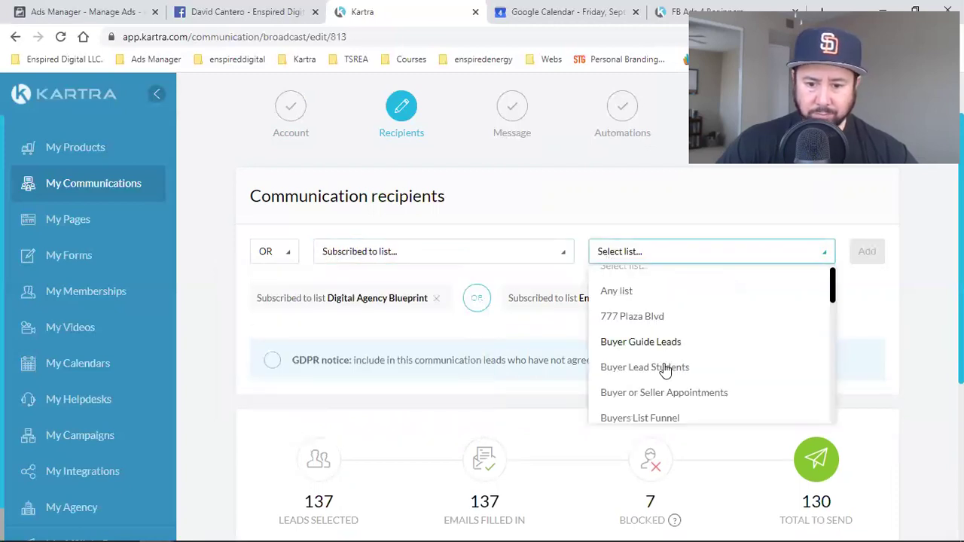
pyautogui.scroll(-2, 734, 370)
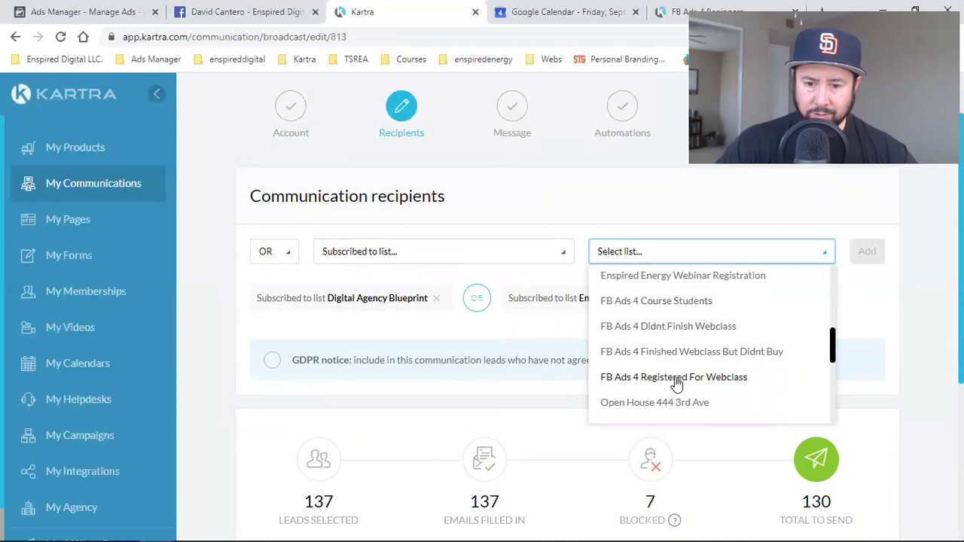
pyautogui.click(676, 379)
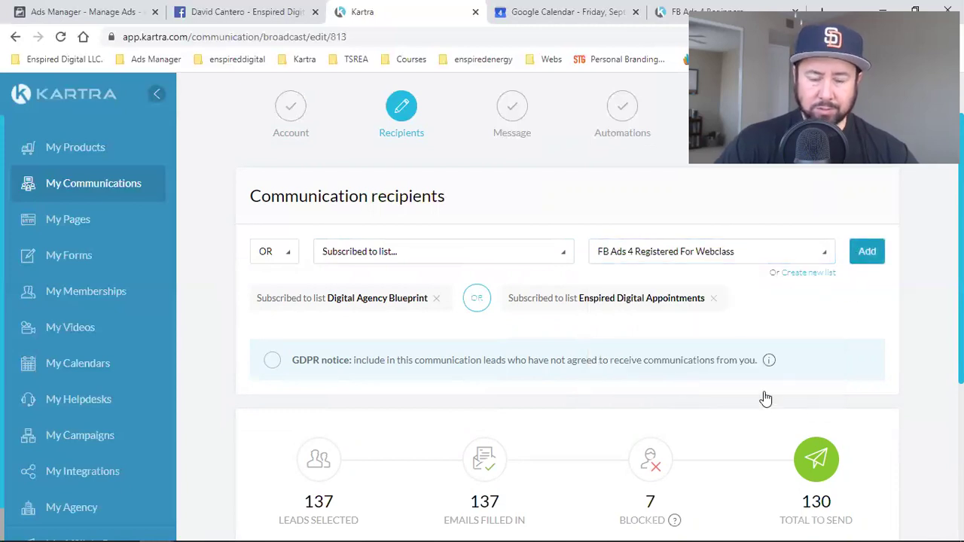
# Add an OR recipient condition for leads subscribed to the TSREA Book Customers Completed 5 Steps list.
pyautogui.scroll(-1, 545, 372)
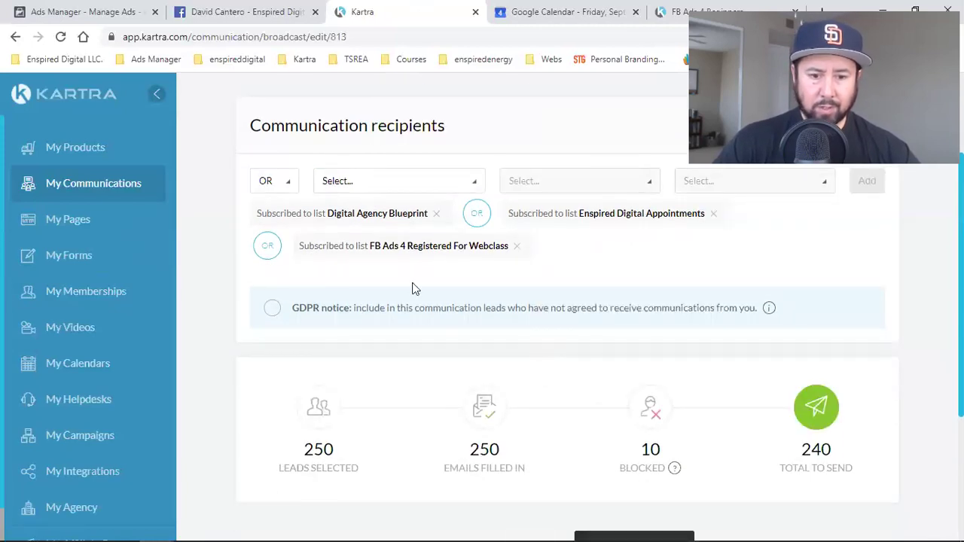
pyautogui.click(369, 181)
pyautogui.click(302, 233)
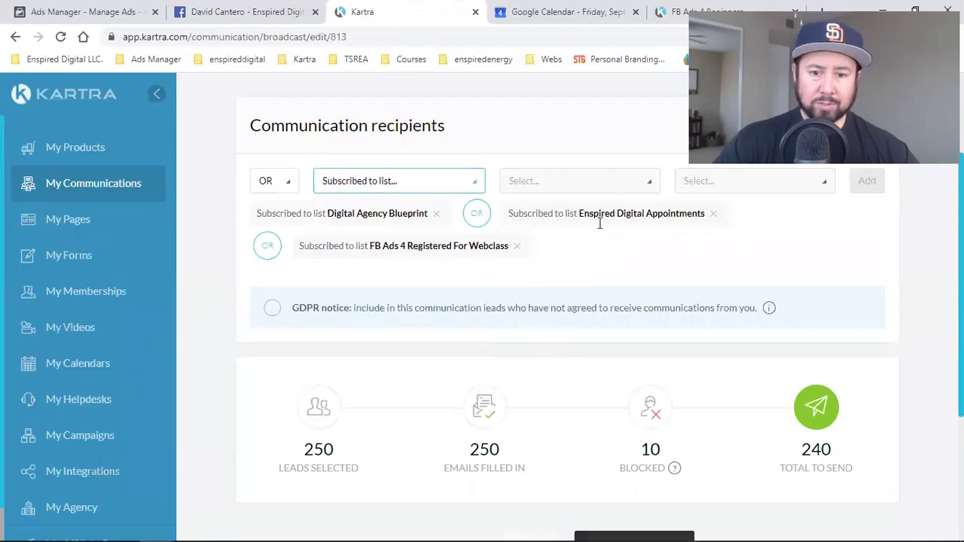
pyautogui.click(624, 184)
pyautogui.scroll(-2, 691, 279)
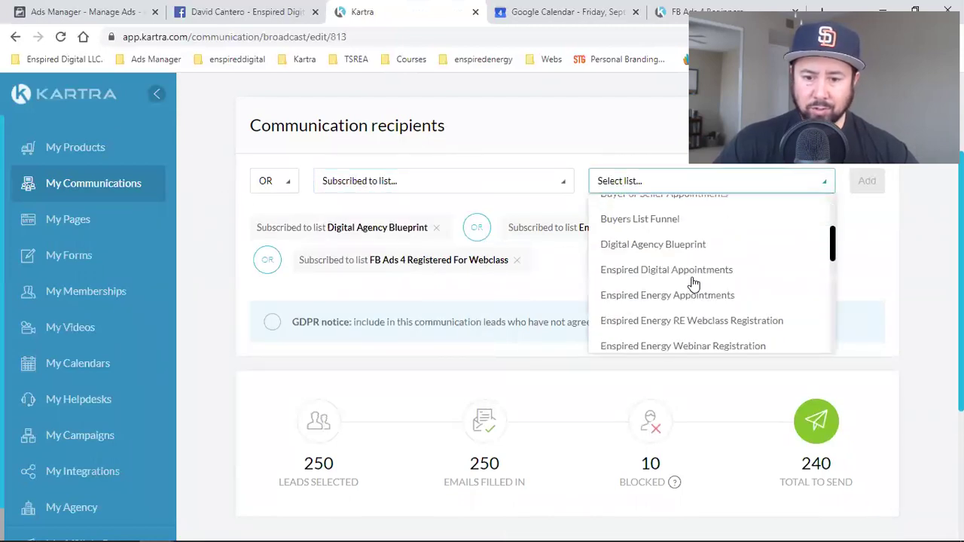
pyautogui.scroll(-4, 734, 286)
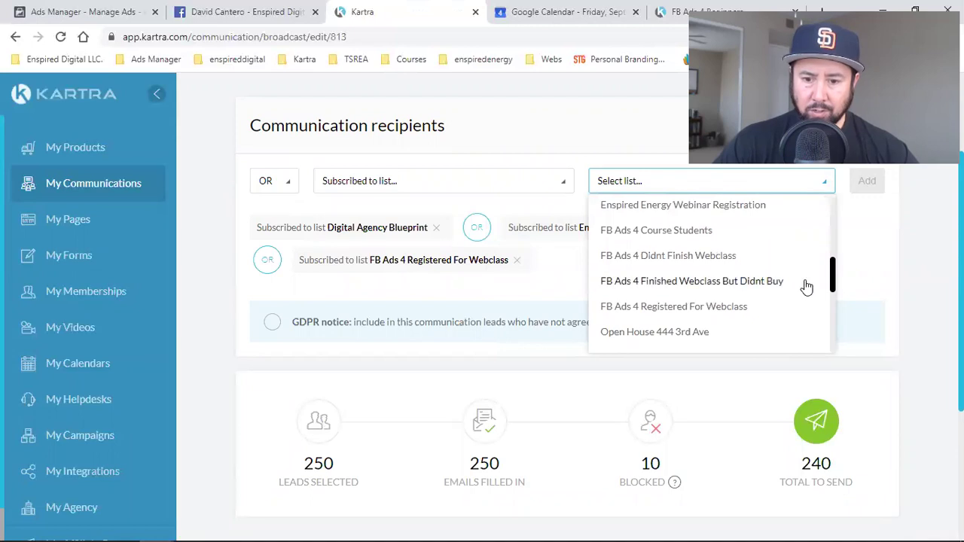
pyautogui.scroll(-2, 790, 289)
pyautogui.scroll(-2, 734, 290)
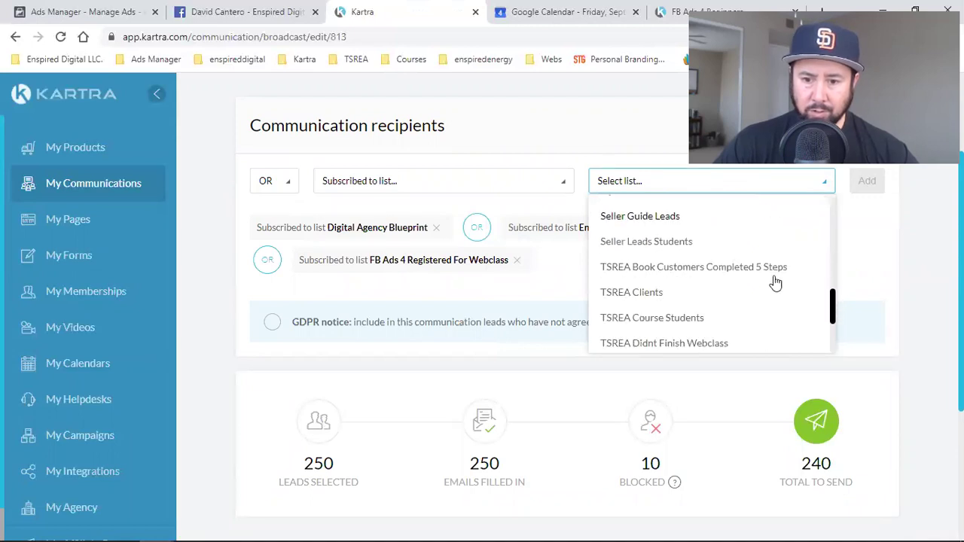
pyautogui.click(701, 268)
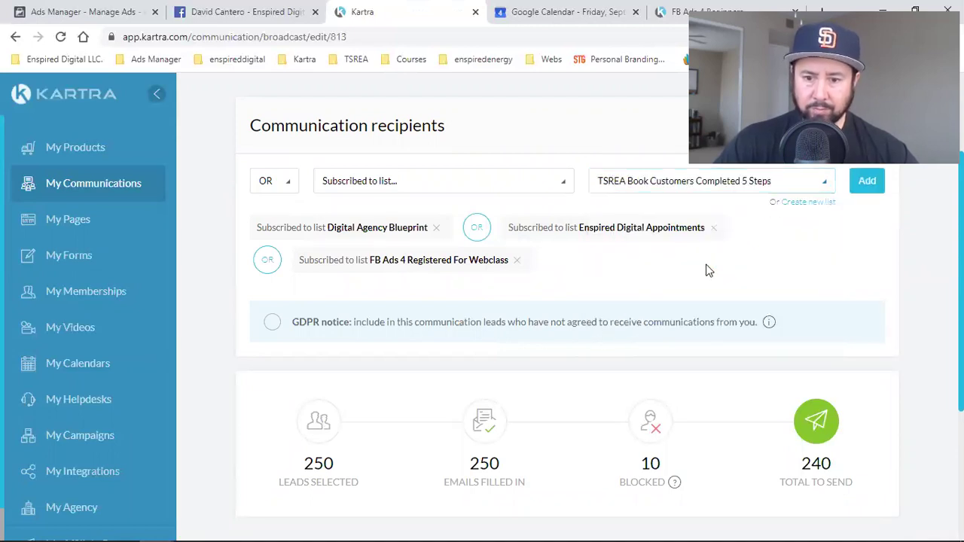
pyautogui.click(867, 182)
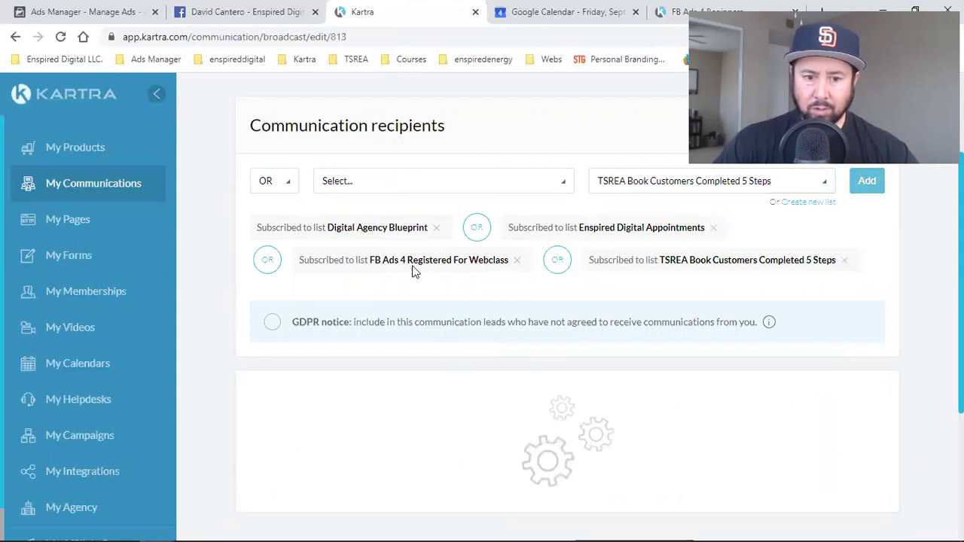
# Add an OR recipient condition for leads subscribed to the TSREA Scheduled Appointments list.
pyautogui.click(417, 182)
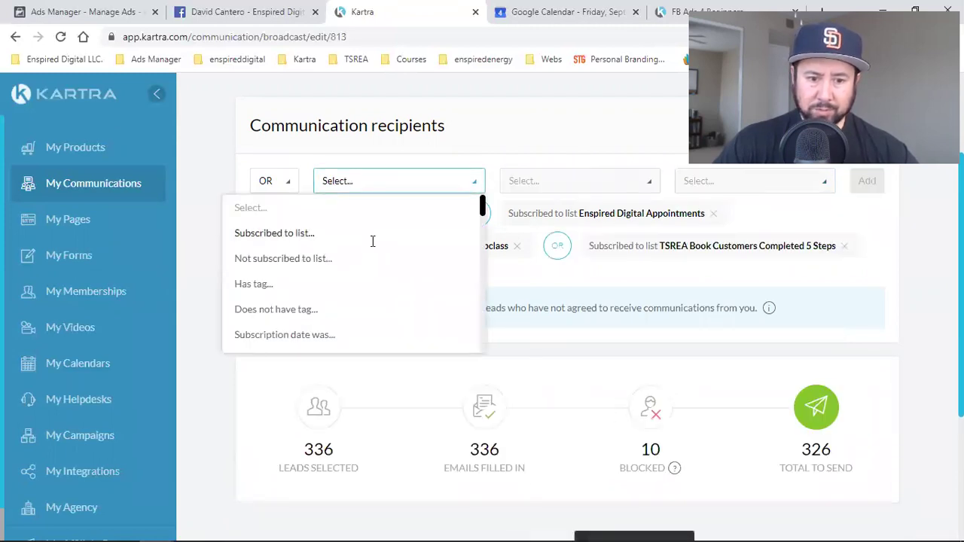
pyautogui.click(372, 236)
pyautogui.click(631, 189)
pyautogui.scroll(-5, 677, 313)
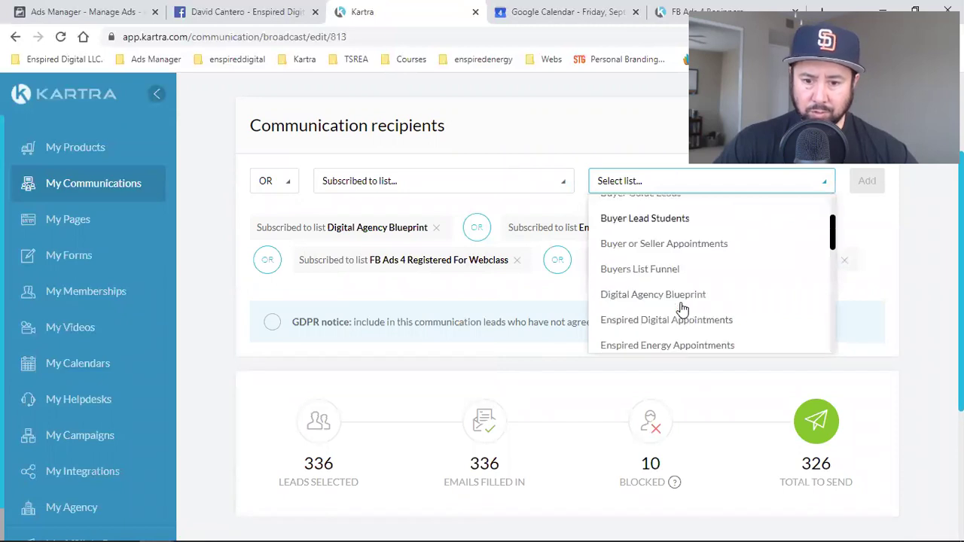
pyautogui.scroll(-5, 731, 303)
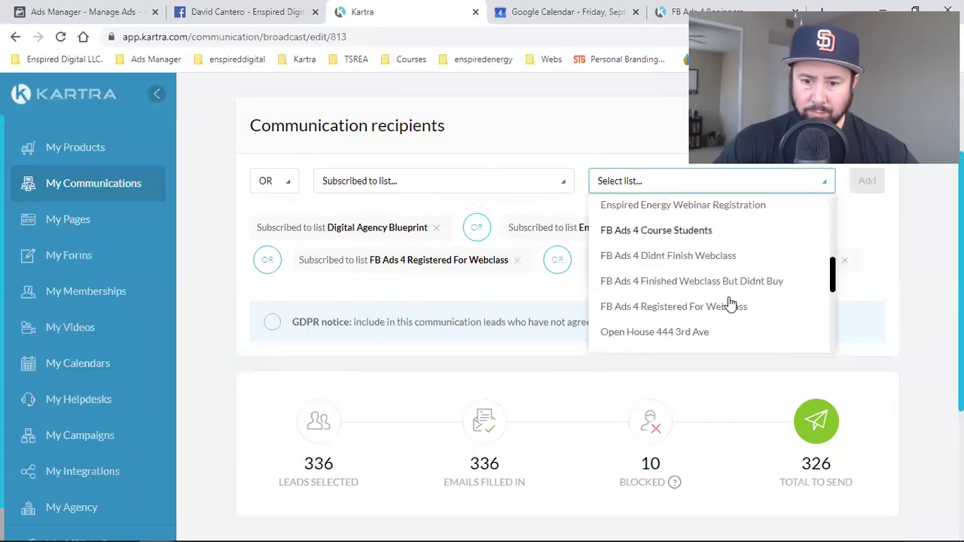
pyautogui.scroll(-2, 734, 303)
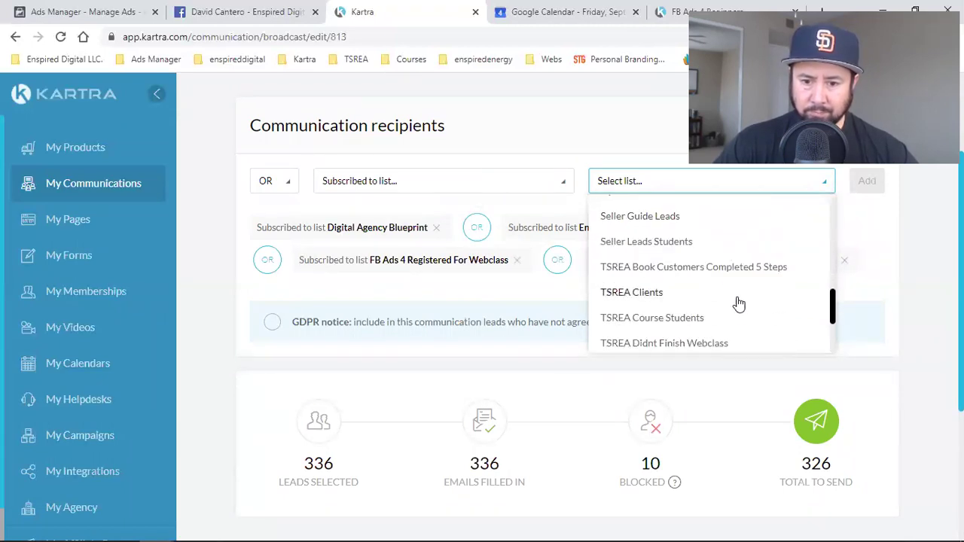
pyautogui.scroll(-2, 708, 297)
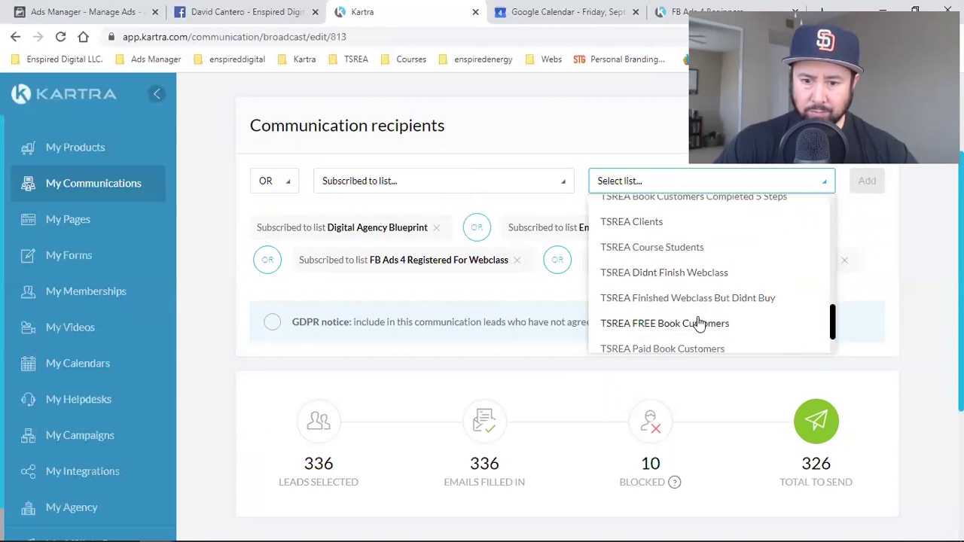
pyautogui.scroll(-2, 698, 324)
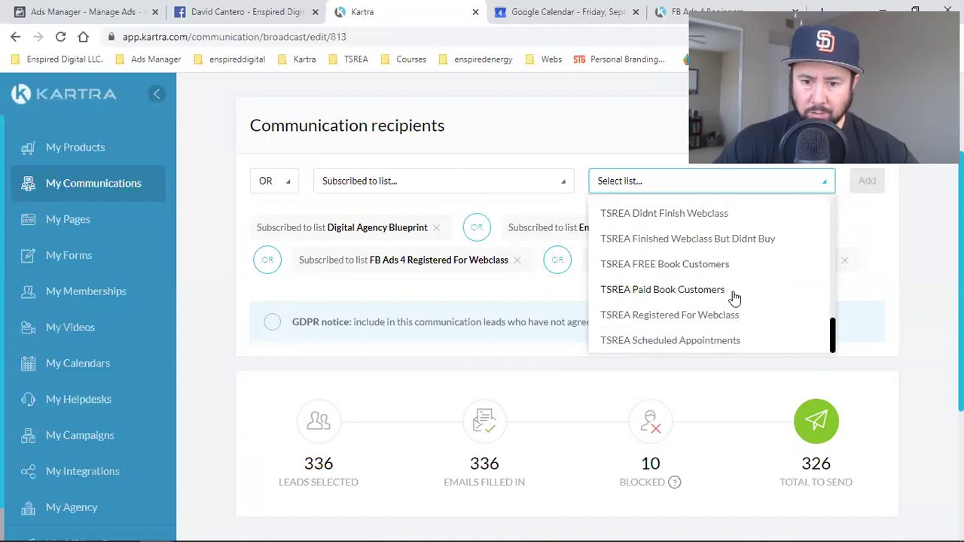
pyautogui.scroll(-1, 734, 298)
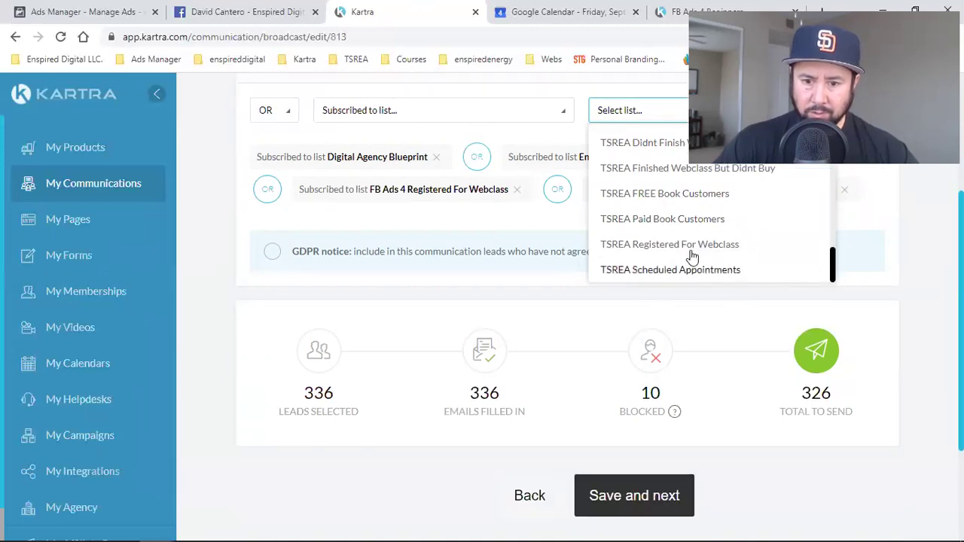
pyautogui.click(646, 270)
pyautogui.scroll(2, 765, 415)
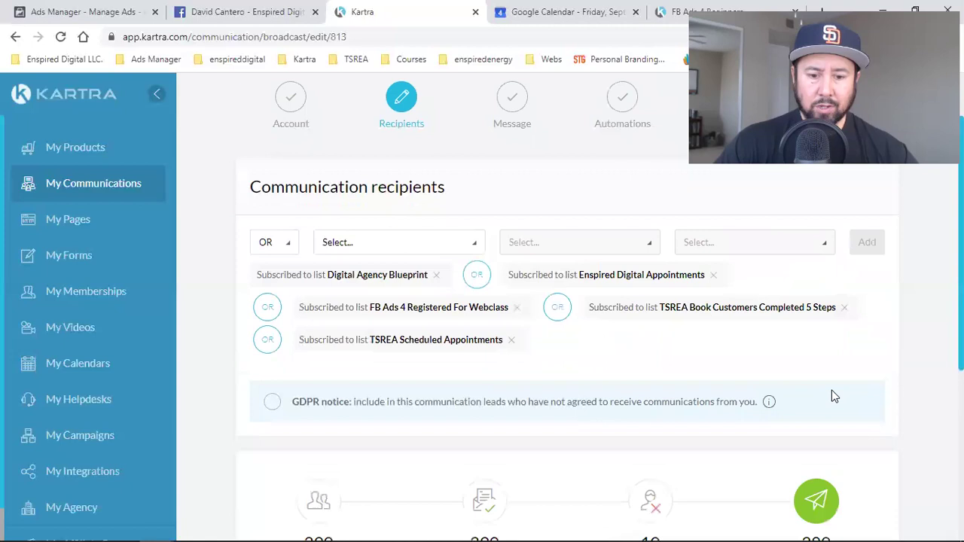
# Review the recipient totals, save the recipients and choose Single email as the broadcast type.
pyautogui.scroll(-2, 585, 367)
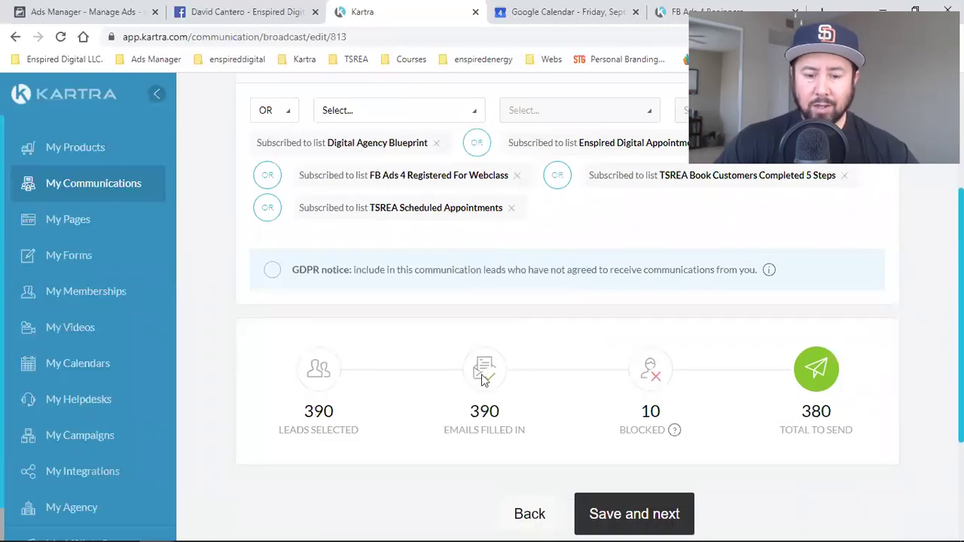
pyautogui.scroll(-3, 577, 366)
pyautogui.scroll(5, 576, 366)
pyautogui.scroll(-5, 577, 366)
pyautogui.click(645, 348)
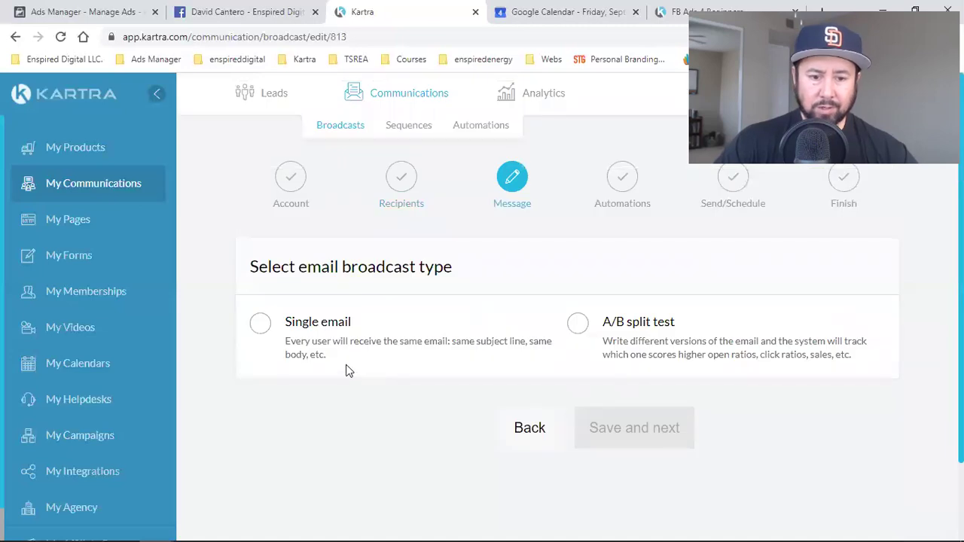
pyautogui.click(340, 367)
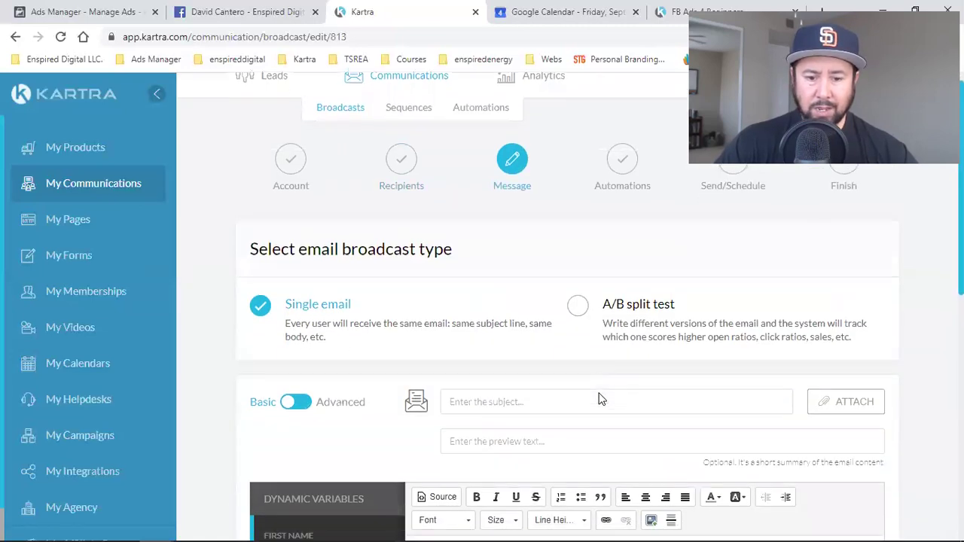
# Switch the email editor from Basic to Advanced and open the saved My templates designs.
pyautogui.scroll(-3, 601, 399)
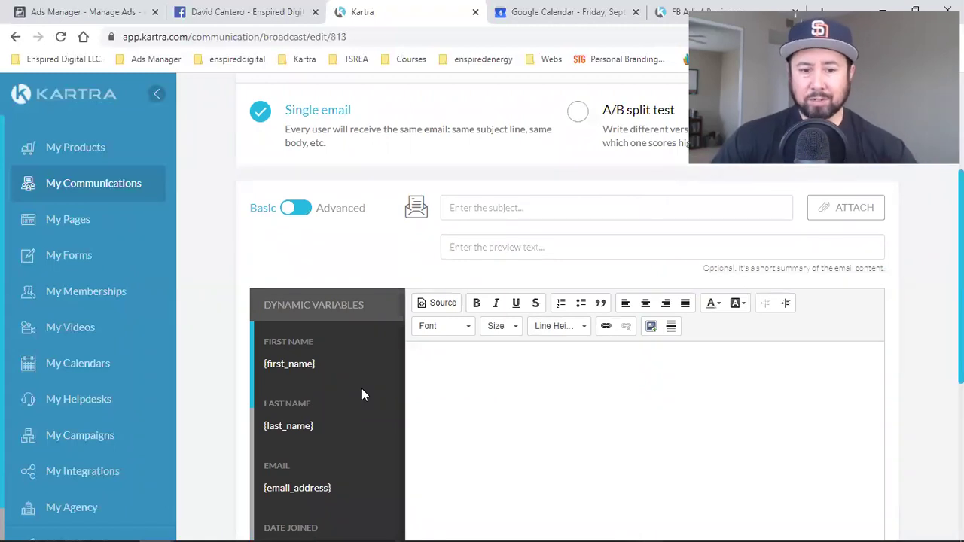
pyautogui.click(299, 208)
pyautogui.click(313, 339)
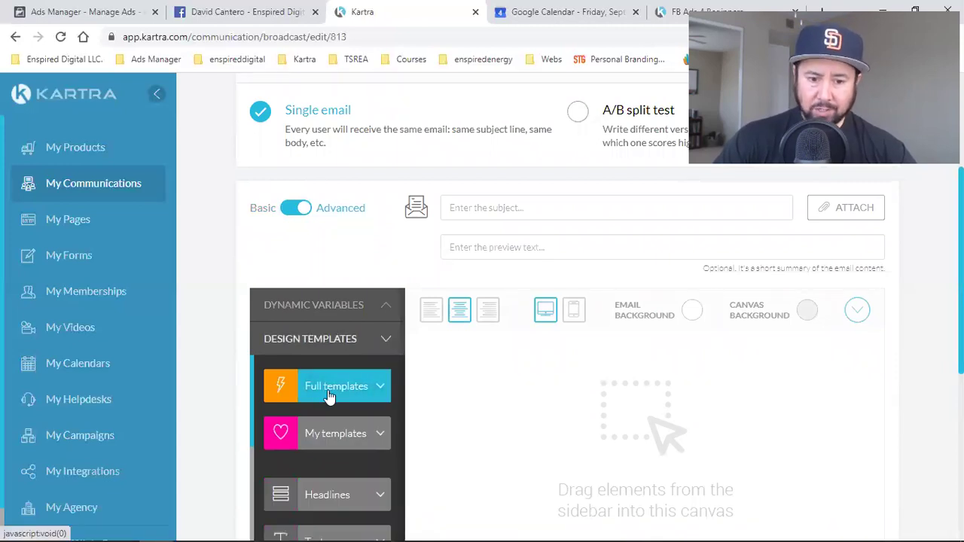
pyautogui.click(311, 433)
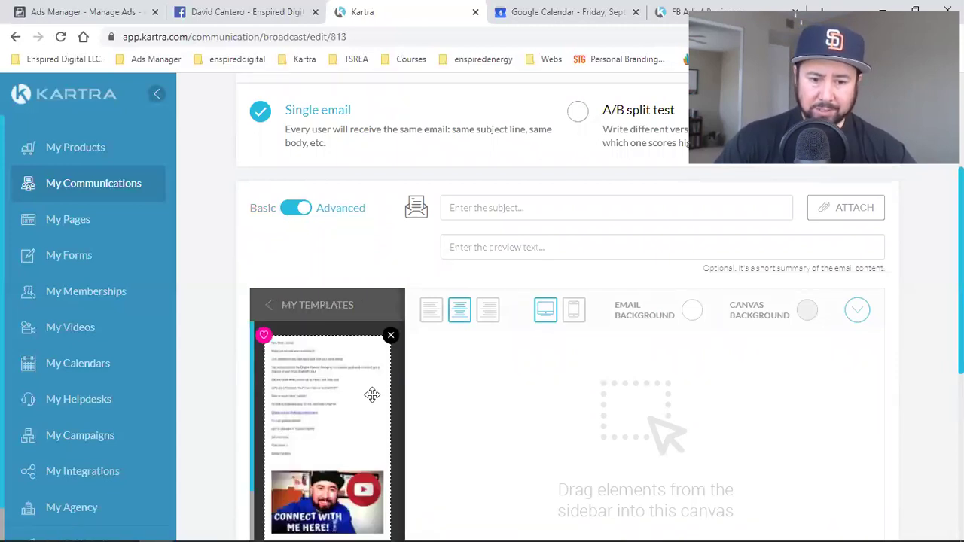
# Insert the saved template with the "Connect with me here!" picture into the empty email canvas.
pyautogui.scroll(-1, 278, 324)
pyautogui.scroll(-3, 278, 324)
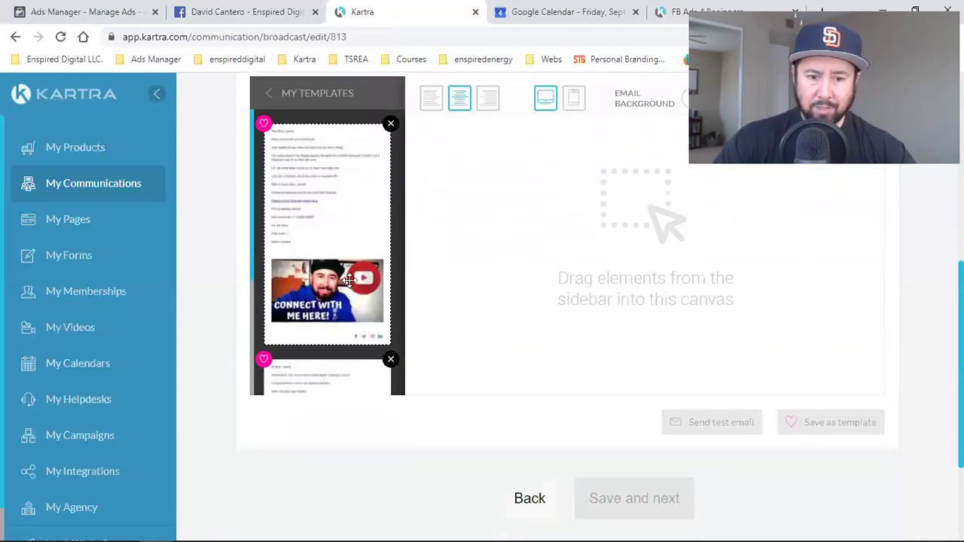
pyautogui.scroll(-1, 350, 277)
pyautogui.scroll(-2, 349, 277)
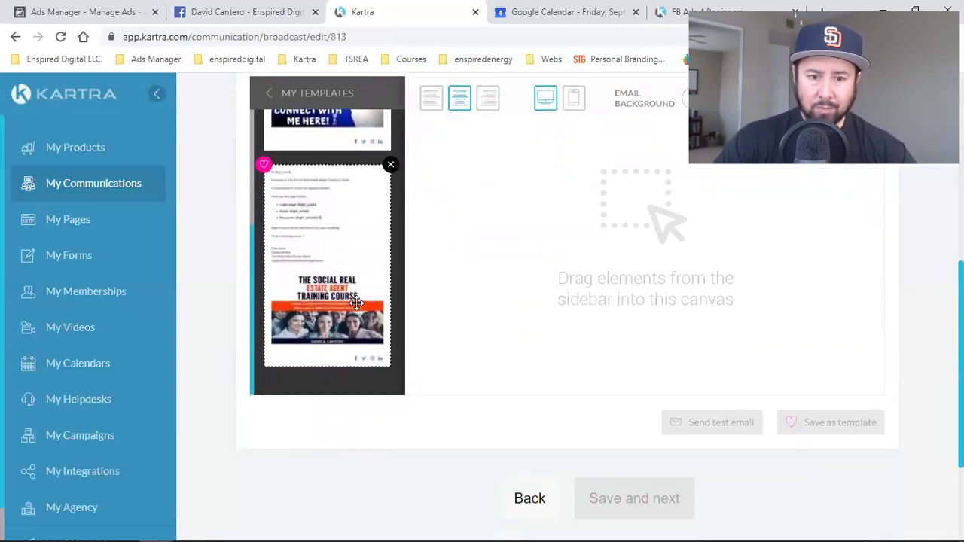
pyautogui.scroll(2, 317, 293)
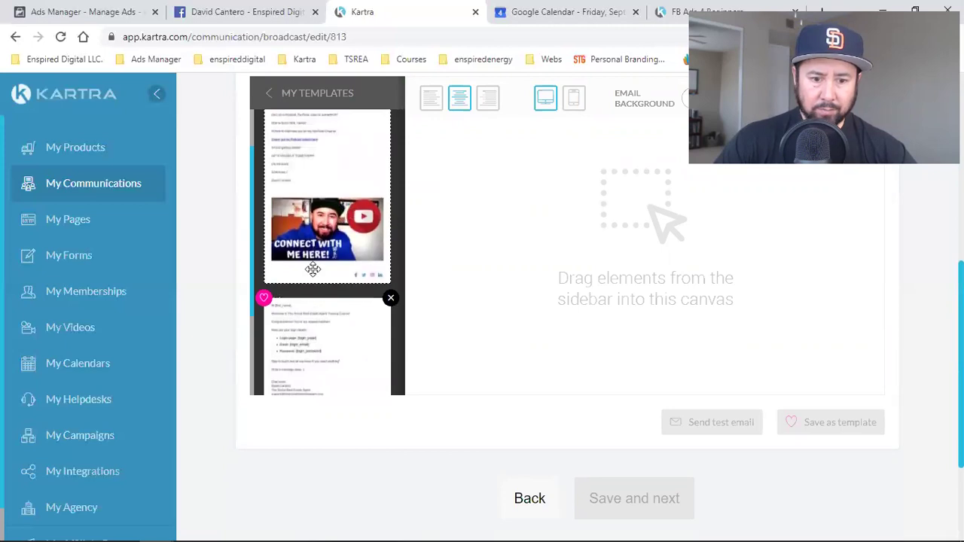
pyautogui.scroll(1, 328, 272)
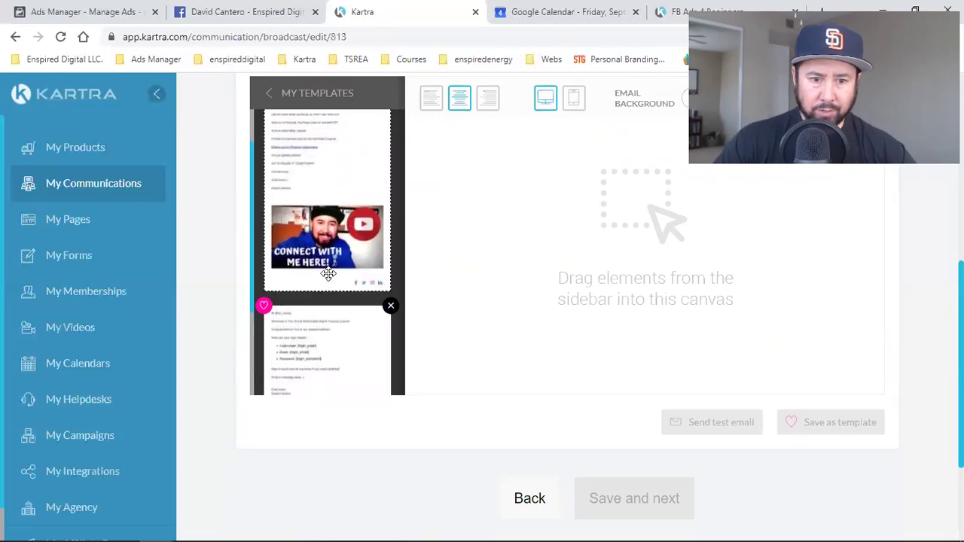
pyautogui.moveTo(332, 239); pyautogui.dragTo(633, 160)
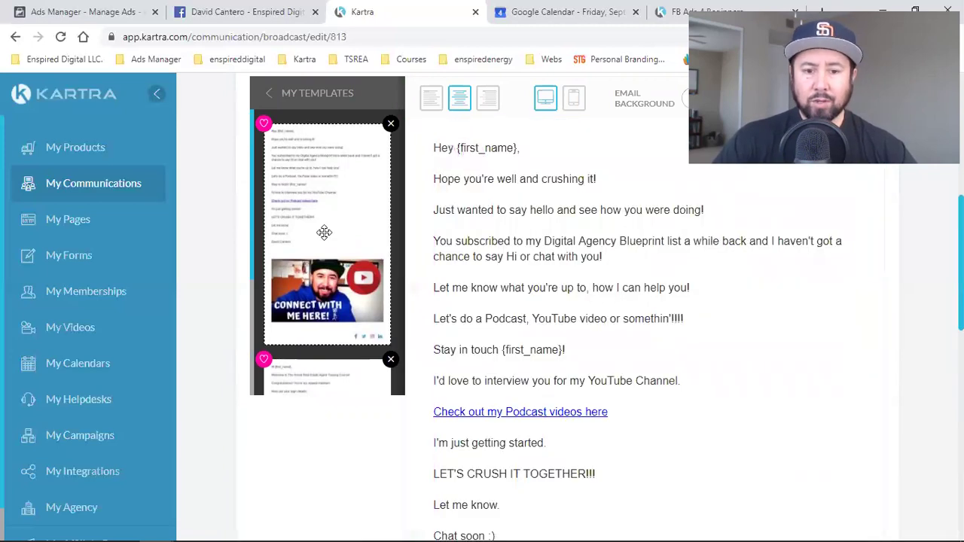
# Review the inserted template's message text, podcast link, YouTube-linked picture and social media icons.
pyautogui.scroll(-1, 560, 327)
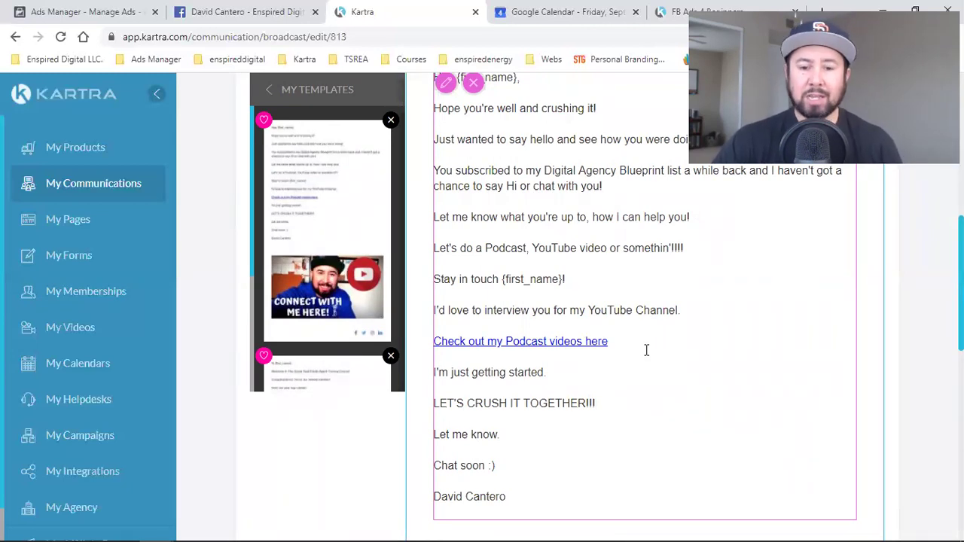
pyautogui.scroll(-6, 646, 350)
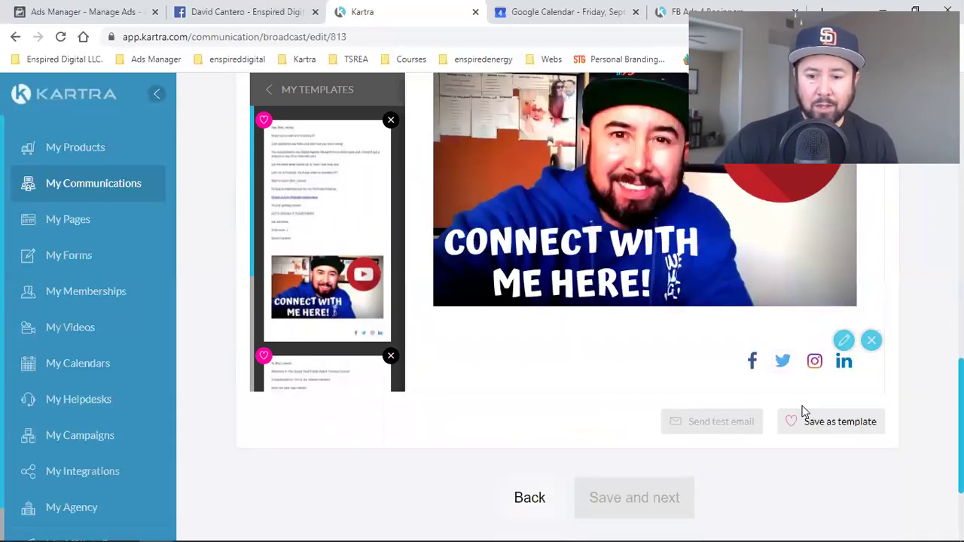
pyautogui.scroll(2, 606, 426)
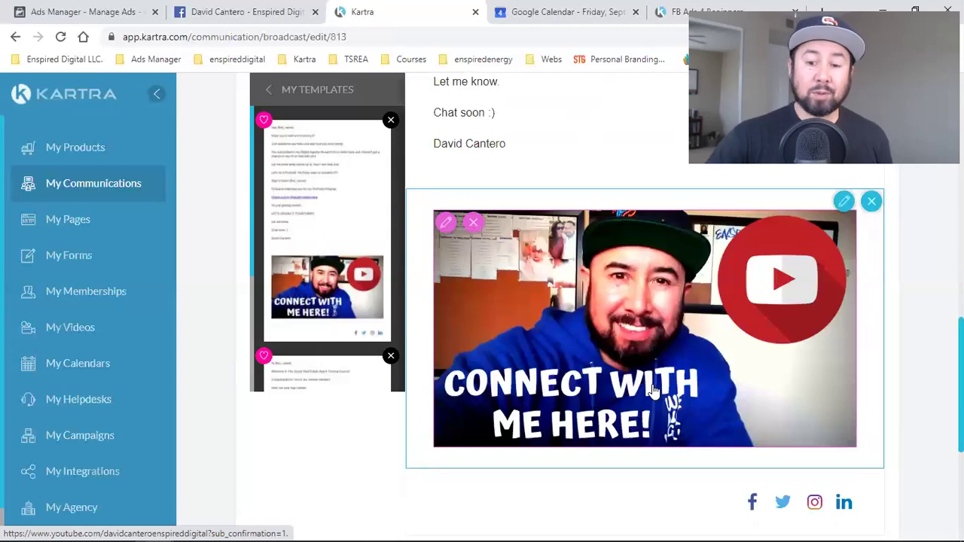
pyautogui.scroll(-1, 653, 390)
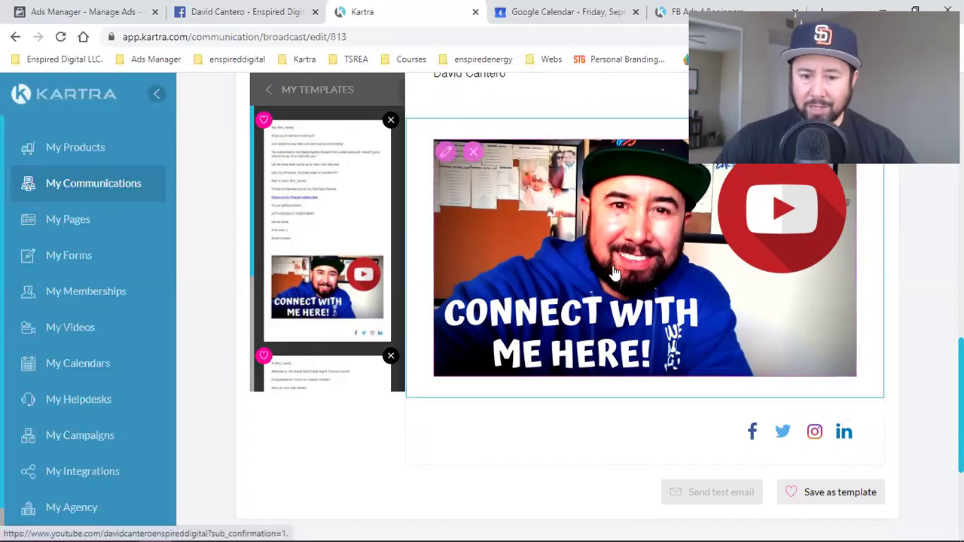
pyautogui.scroll(-2, 582, 336)
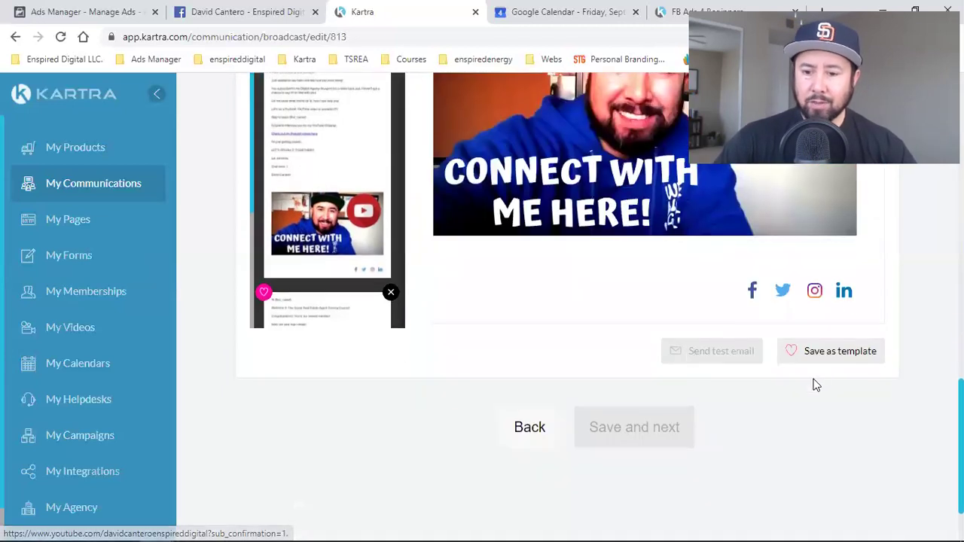
pyautogui.scroll(4, 788, 230)
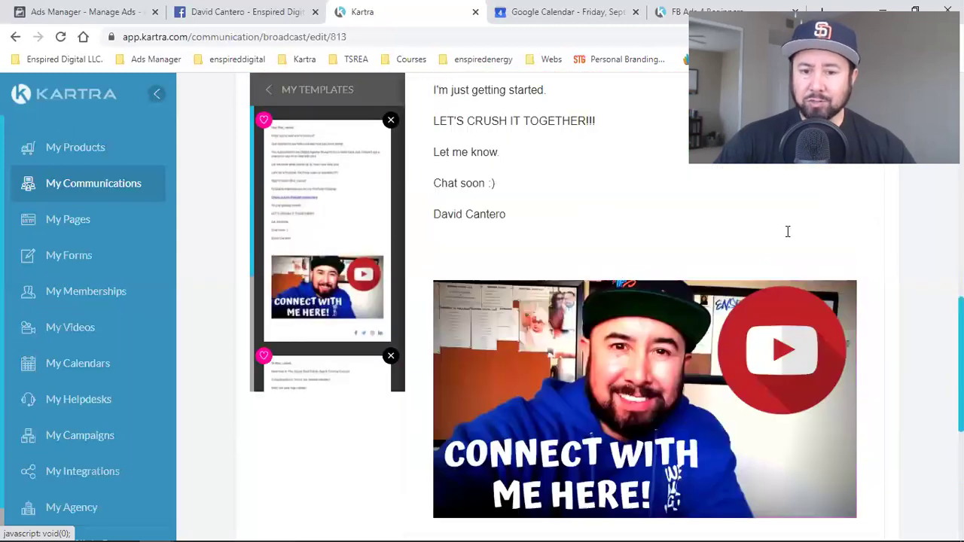
pyautogui.scroll(2, 538, 296)
pyautogui.scroll(3, 538, 296)
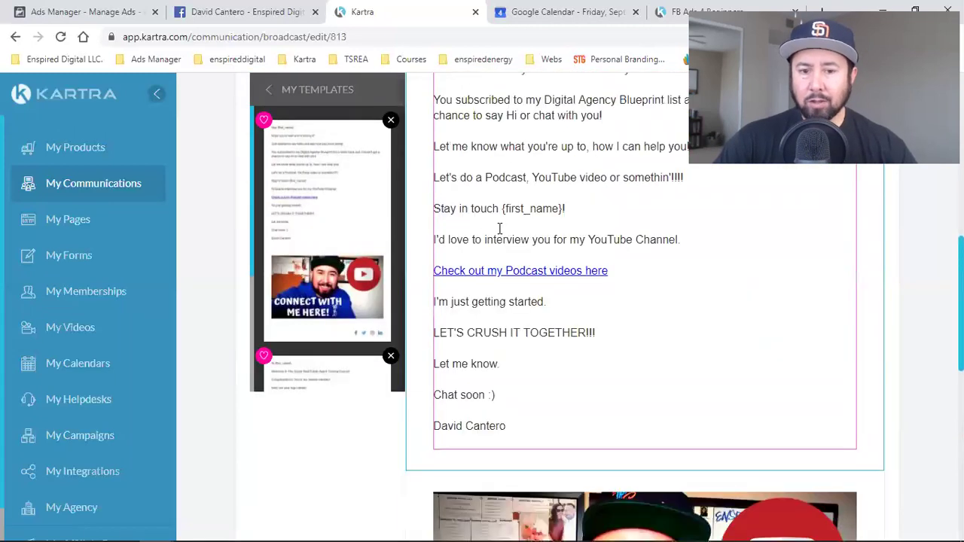
pyautogui.scroll(-1, 580, 256)
pyautogui.scroll(-7, 587, 264)
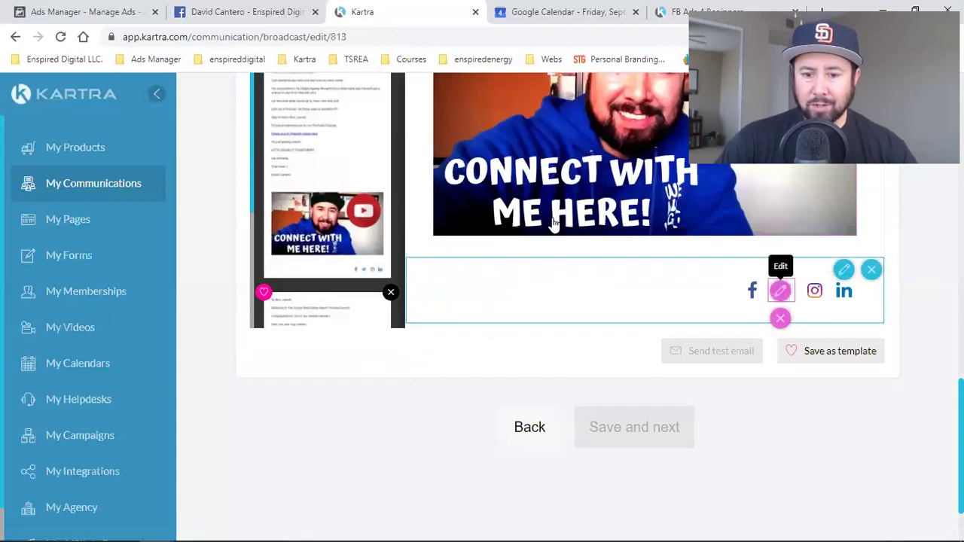
pyautogui.scroll(3, 587, 265)
pyautogui.scroll(8, 587, 265)
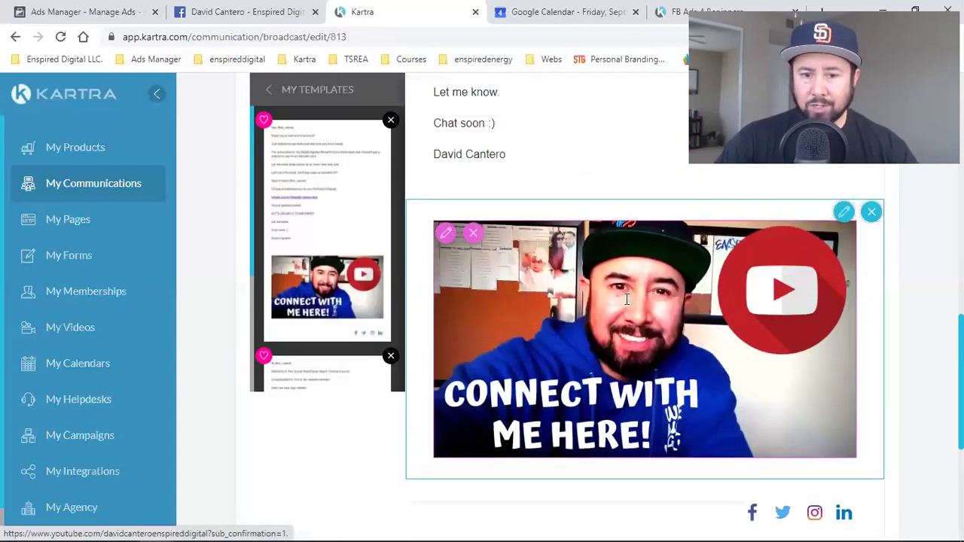
pyautogui.scroll(-11, 512, 256)
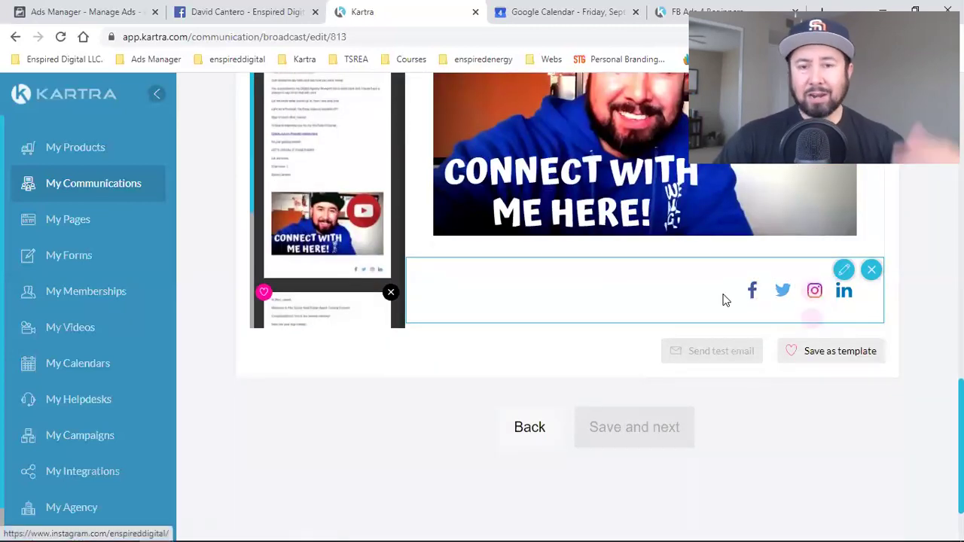
pyautogui.moveTo(838, 299)
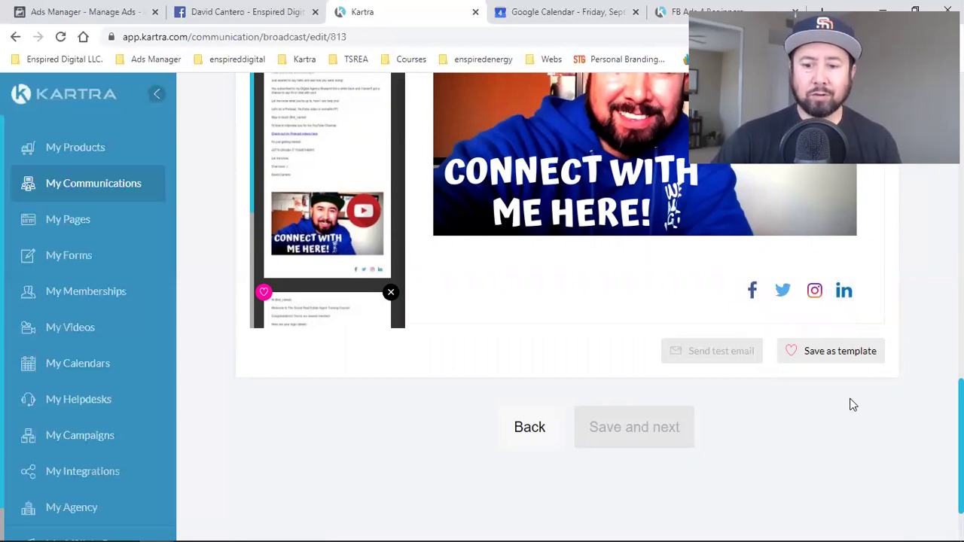
pyautogui.scroll(1, 852, 405)
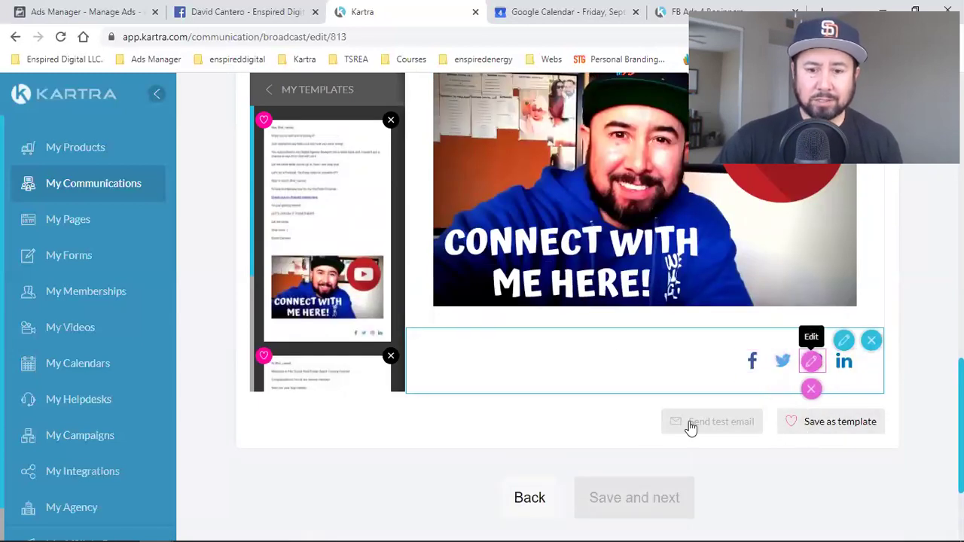
pyautogui.scroll(2, 572, 280)
pyautogui.scroll(1, 579, 316)
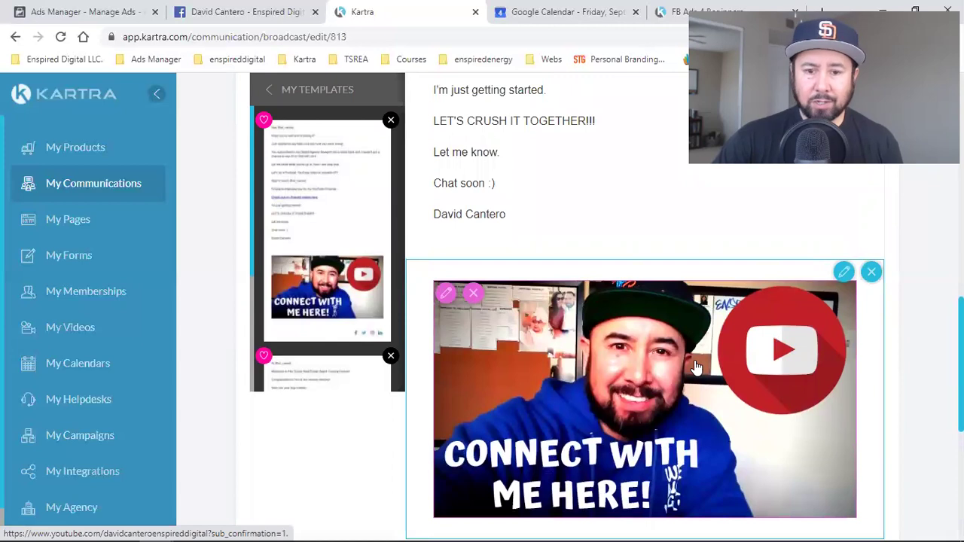
pyautogui.scroll(6, 576, 226)
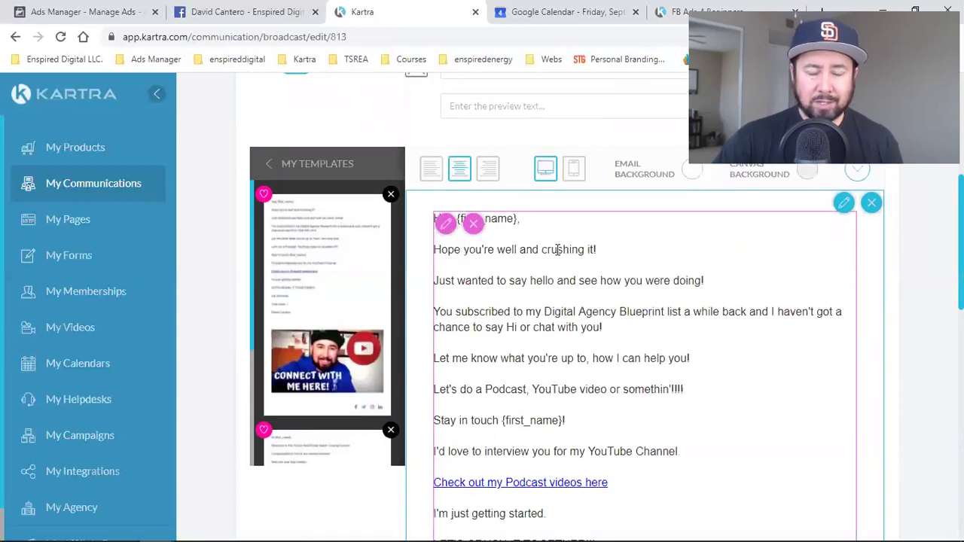
# Check the realtor video post on the Facebook page, and close the FB Ads and Google Calendar browser tabs.
pyautogui.click(254, 6)
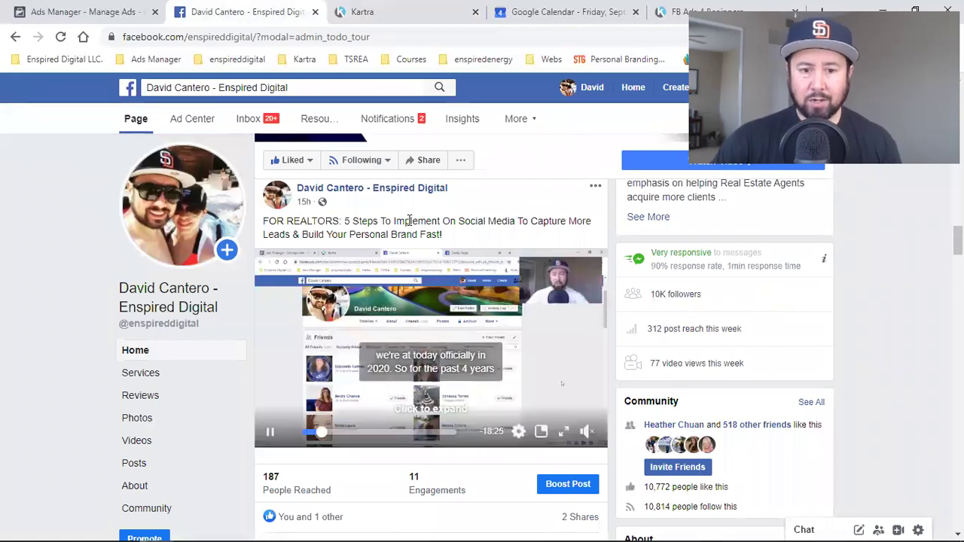
pyautogui.click(675, 9)
pyautogui.click(794, 11)
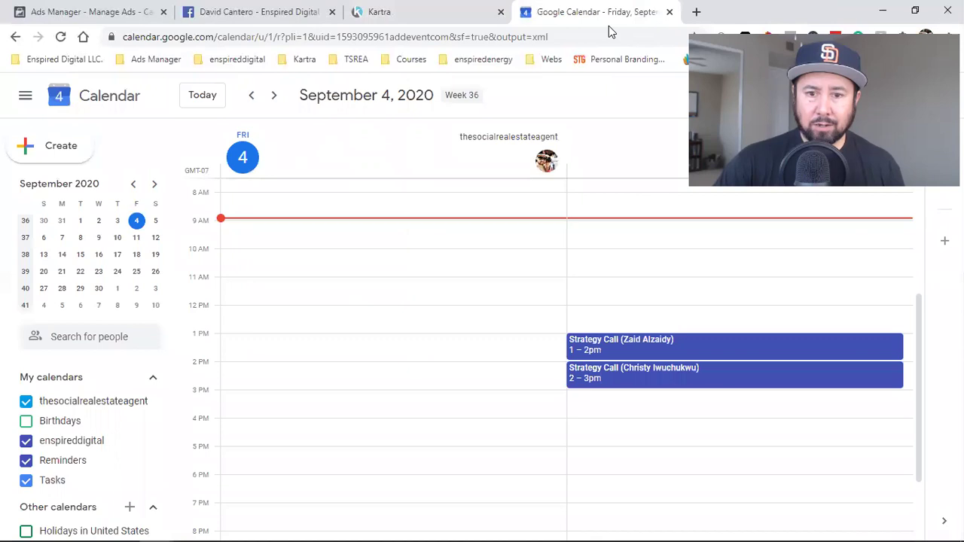
pyautogui.click(670, 12)
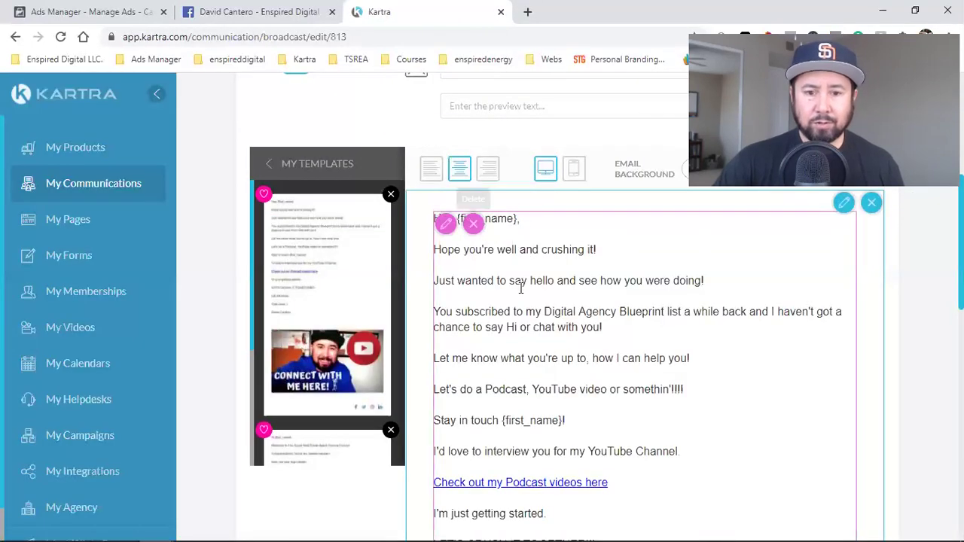
# Leave the saved templates, expand the dynamic variables and copy the {first_name} variable.
pyautogui.scroll(2, 399, 288)
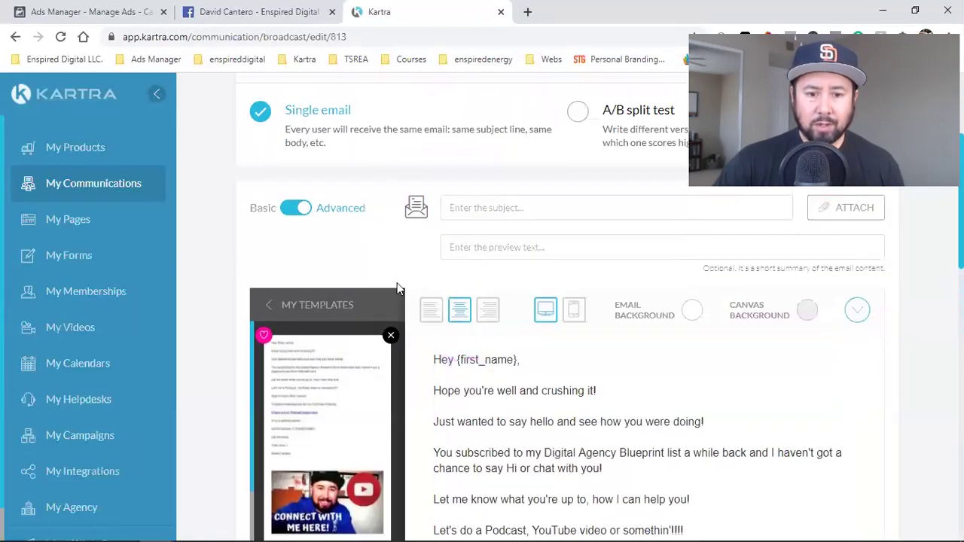
pyautogui.click(268, 307)
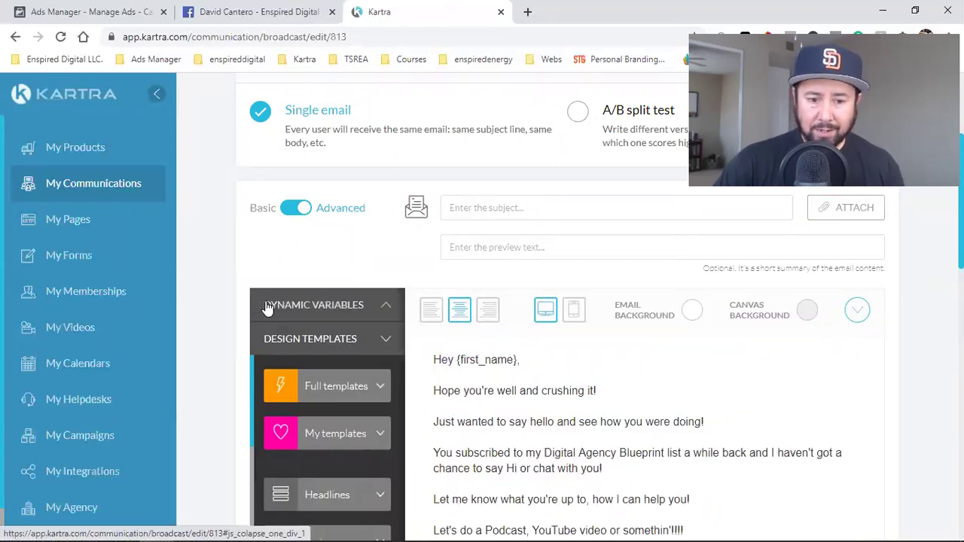
pyautogui.click(328, 308)
pyautogui.tripleClick(284, 363)
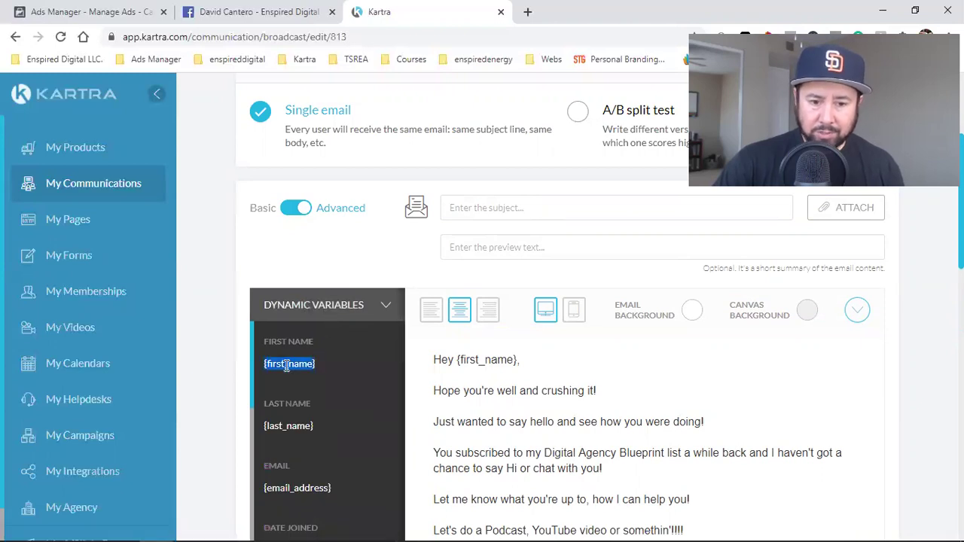
pyautogui.rightClick(294, 369)
pyautogui.click(323, 377)
# Set the email subject to "Hey {first_name}, I just posted this video on Facebook", pasting the copied variable.
pyautogui.click(490, 208)
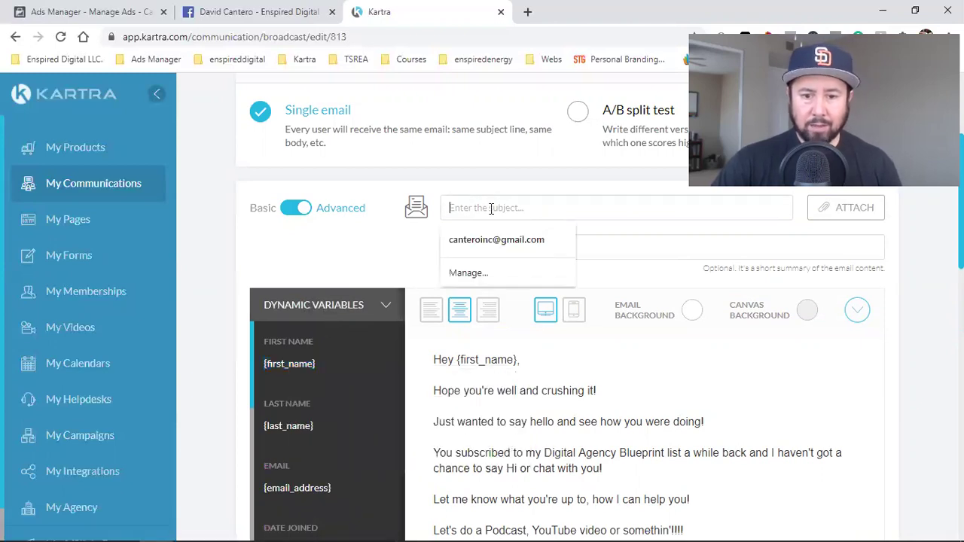
pyautogui.hotkey('ctrl', 'v')
pyautogui.click(448, 207)
pyautogui.write('Hey ')
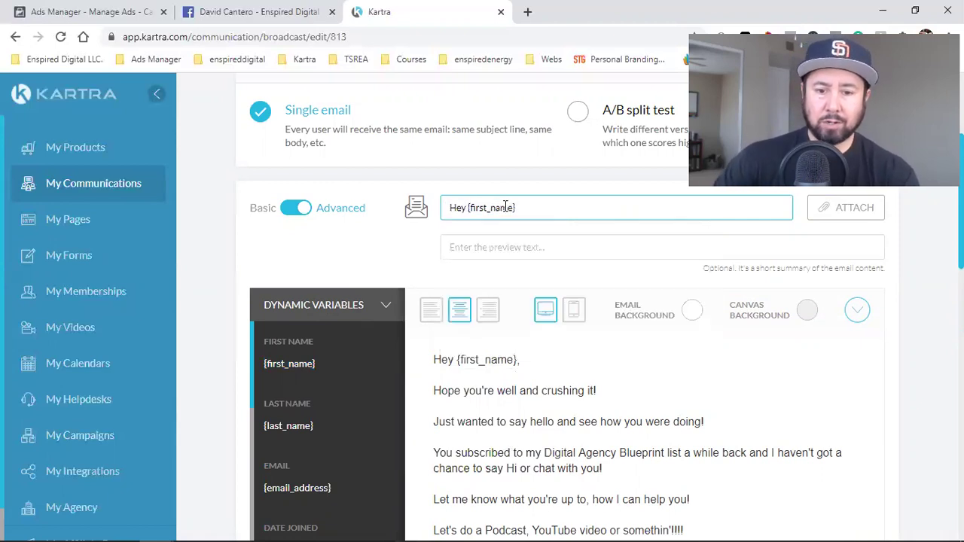
pyautogui.write(',')
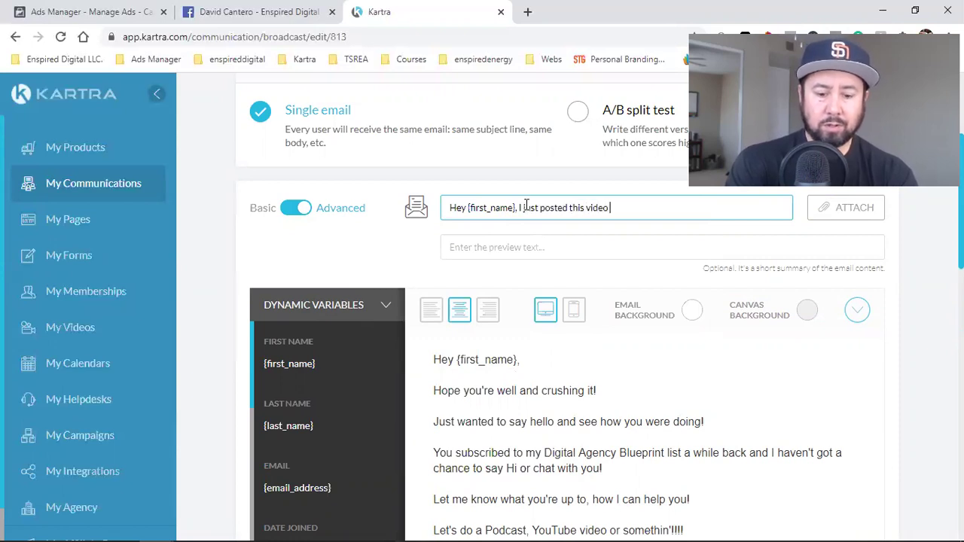
pyautogui.write('I just posted this video on Facebook')
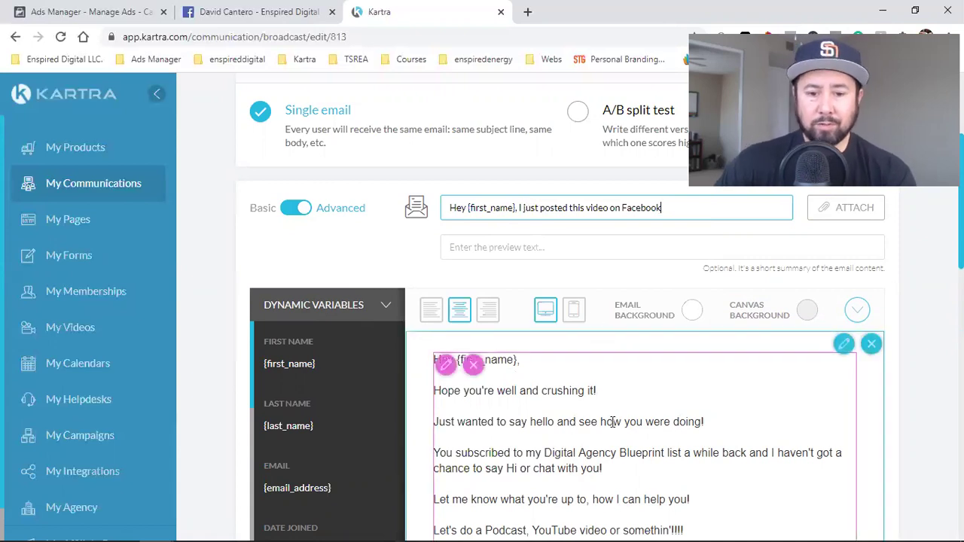
# Edit the email's text block and delete everything between the "Hey {first_name}," greeting and the "Chat soon :)" sign-off.
pyautogui.scroll(-1, 615, 418)
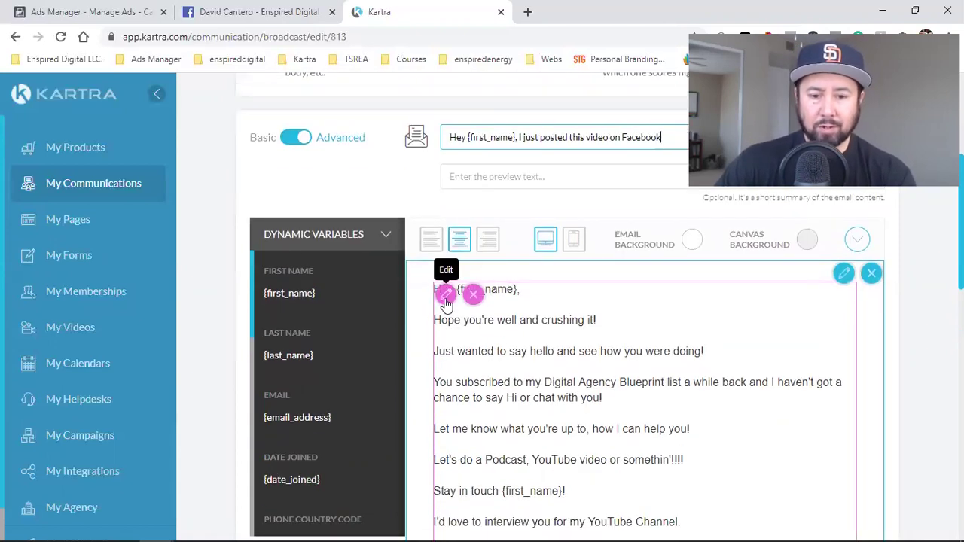
pyautogui.click(446, 294)
pyautogui.moveTo(435, 318); pyautogui.dragTo(624, 441)
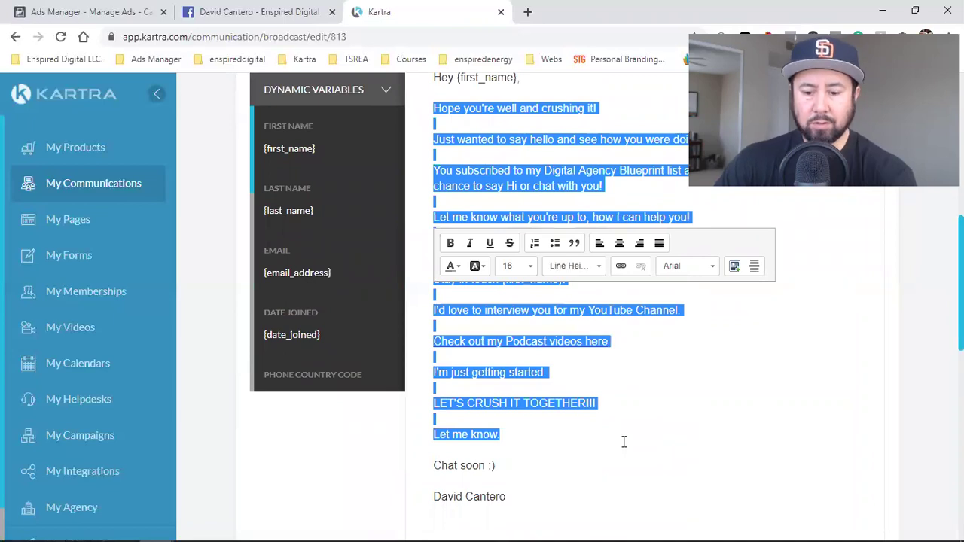
pyautogui.press('BackSpace')
# Write the email body, opening with "Here's a video that I feel can bring you a ton of value." and ending with "Watch now!".
pyautogui.scroll(1, 636, 390)
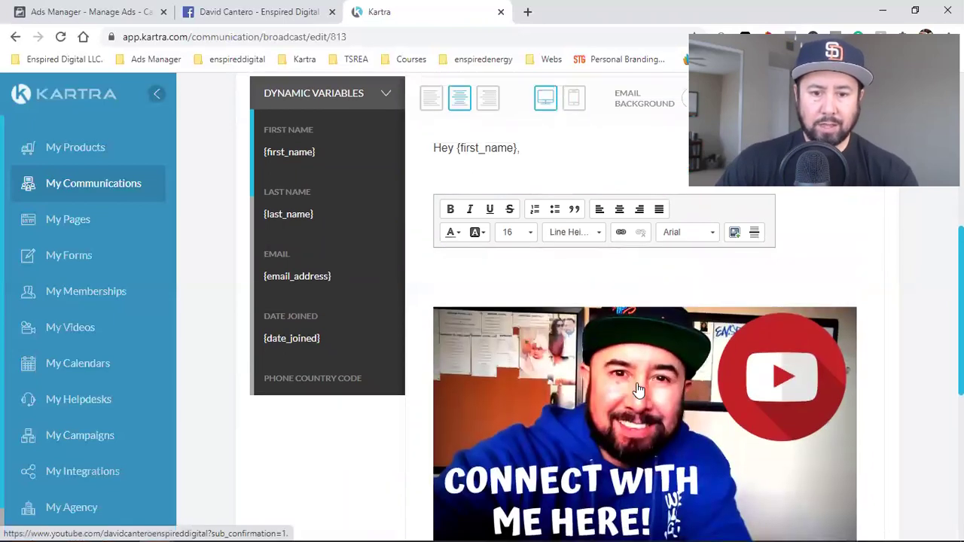
pyautogui.scroll(-2, 477, 155)
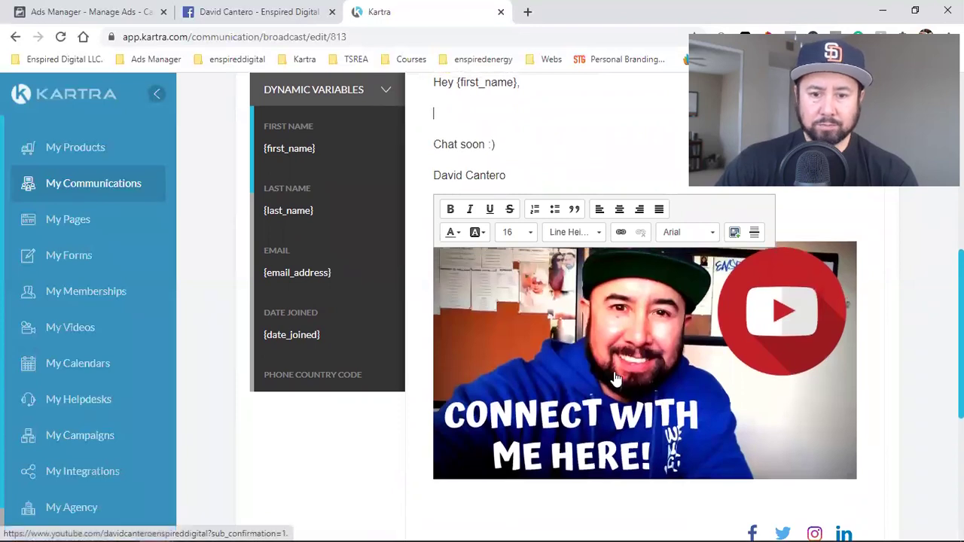
pyautogui.scroll(4, 607, 361)
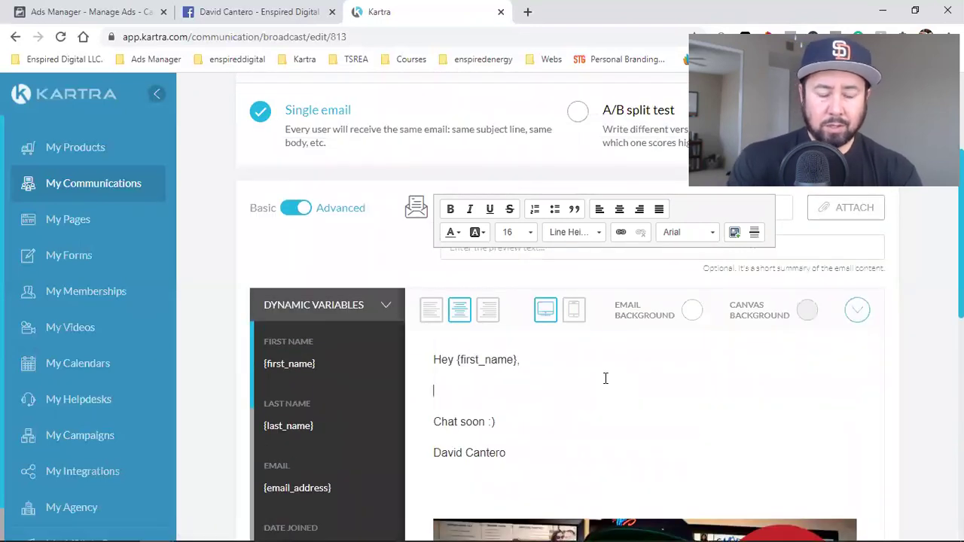
pyautogui.write('Hre')
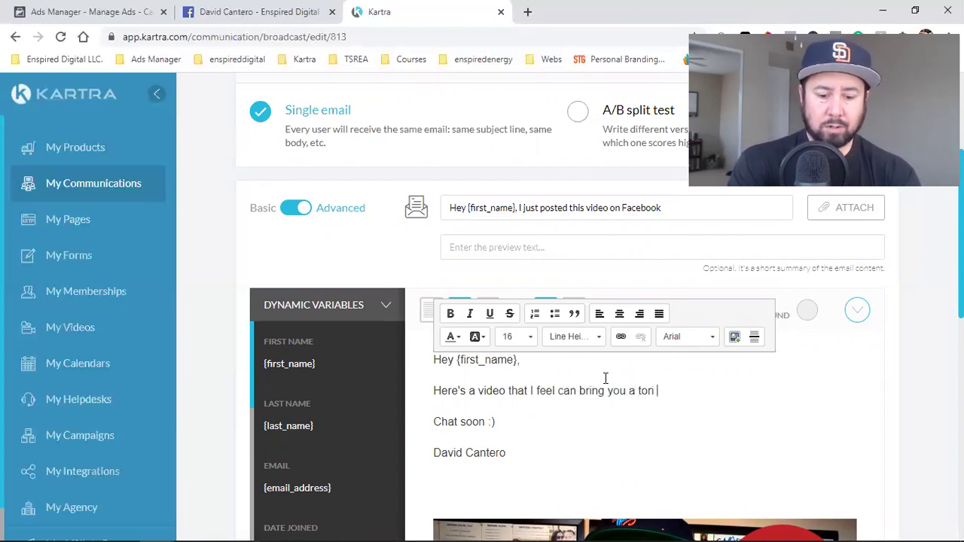
pyautogui.write('ue')
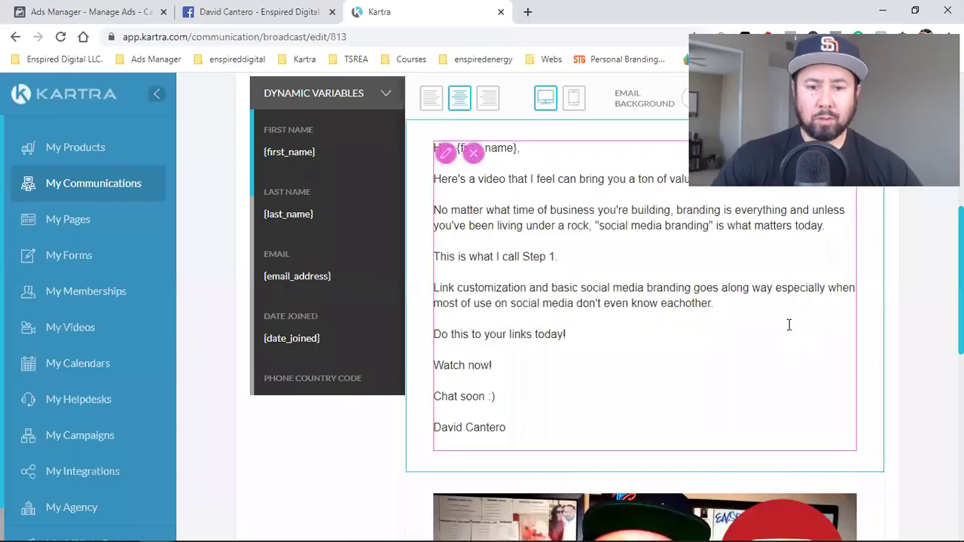
# Reopen the email's text block for editing and format the "Watch now!" line as bold blue text.
pyautogui.scroll(1, 873, 302)
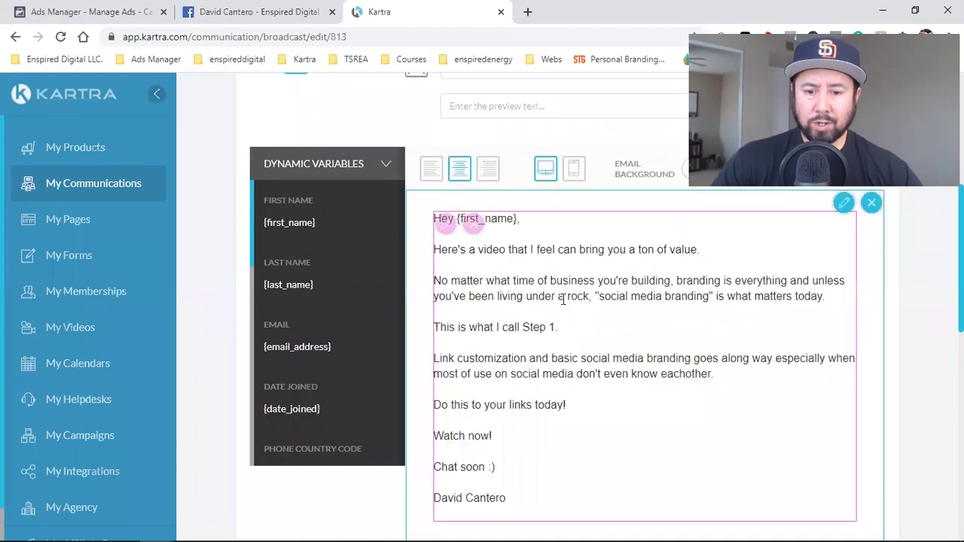
pyautogui.scroll(-1, 622, 326)
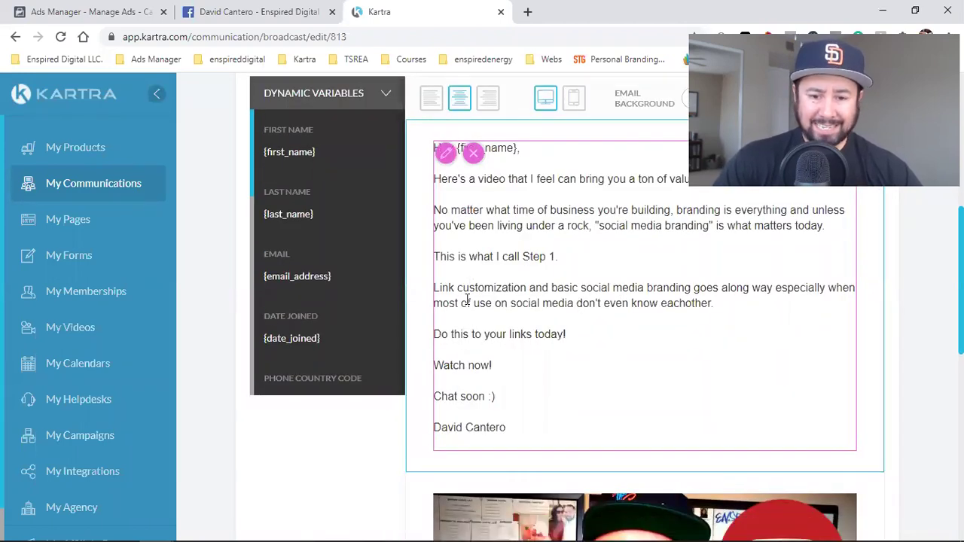
pyautogui.scroll(-3, 467, 302)
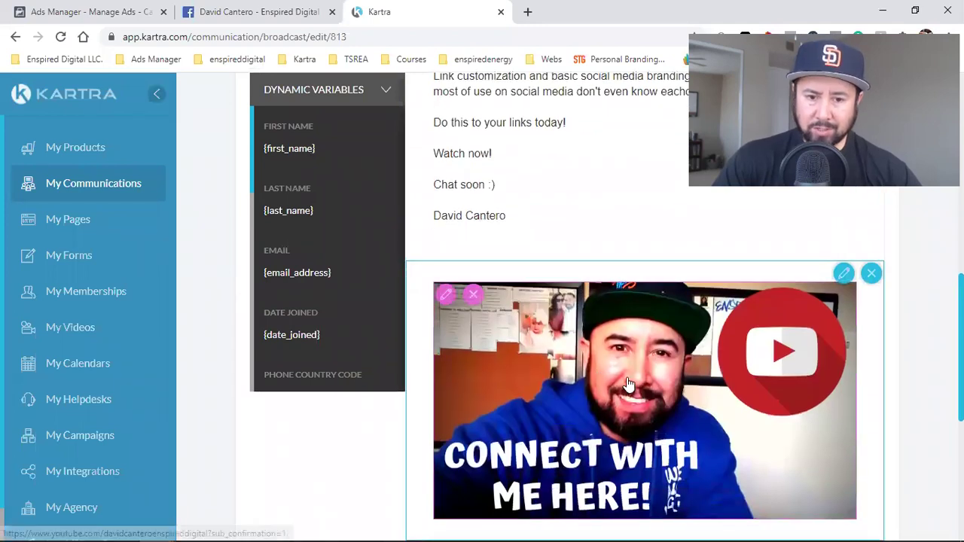
pyautogui.scroll(3, 628, 383)
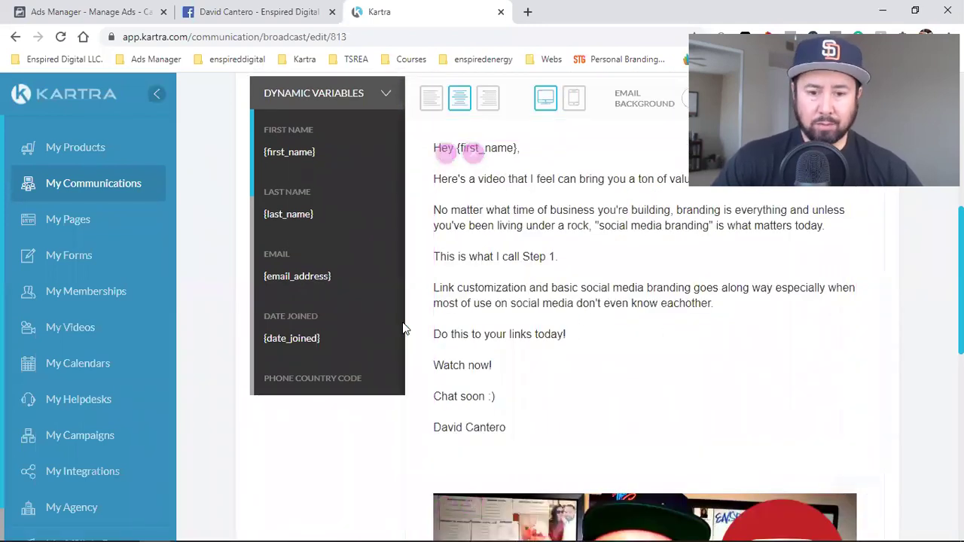
pyautogui.click(445, 155)
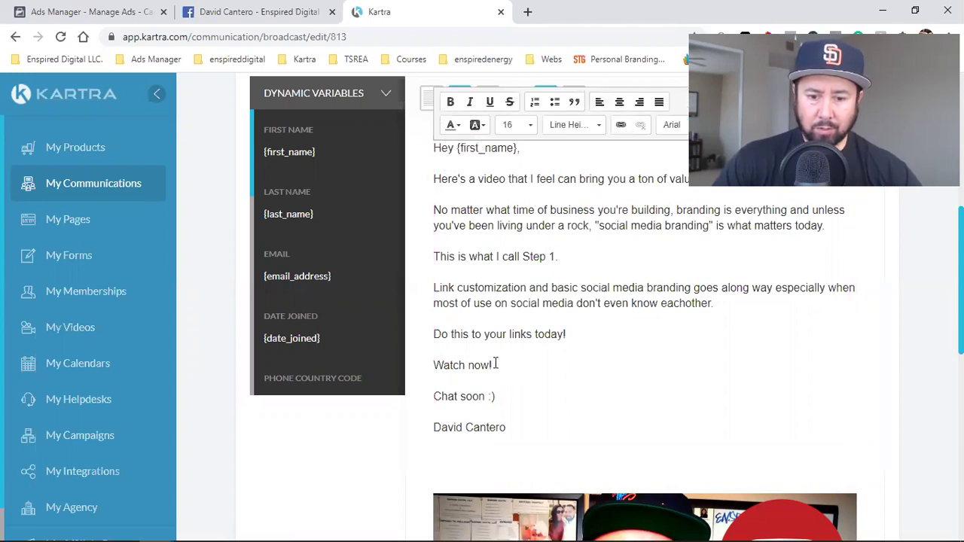
pyautogui.moveTo(495, 365); pyautogui.dragTo(436, 363)
pyautogui.click(450, 103)
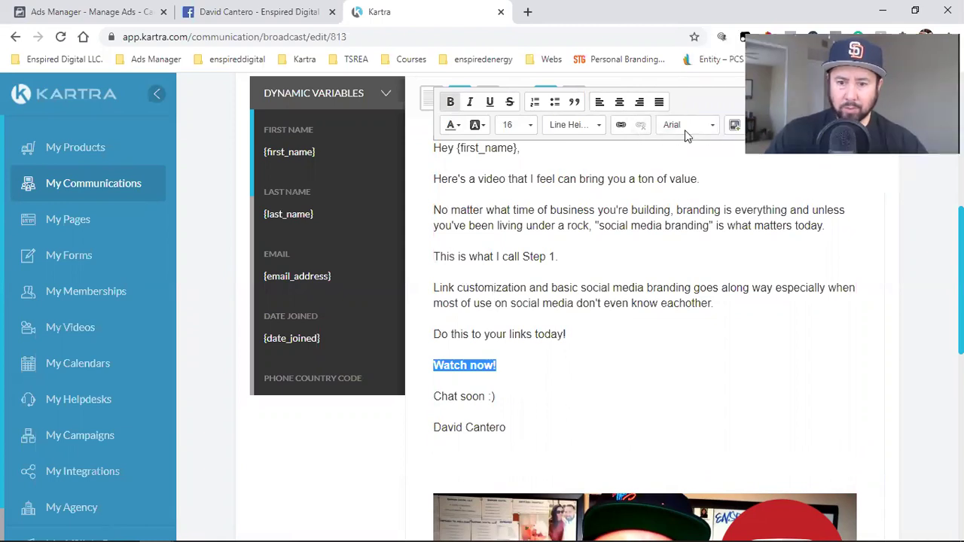
pyautogui.click(451, 126)
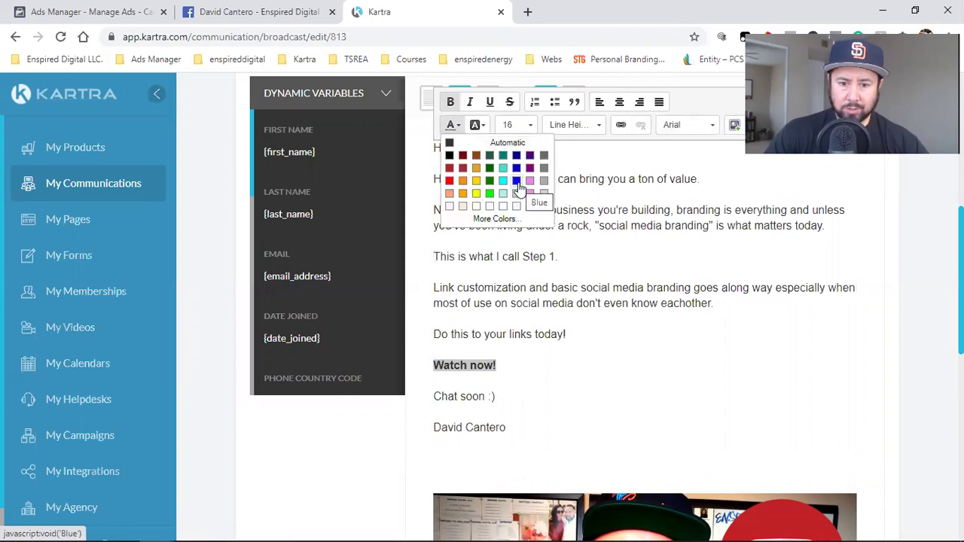
pyautogui.click(518, 188)
pyautogui.click(507, 358)
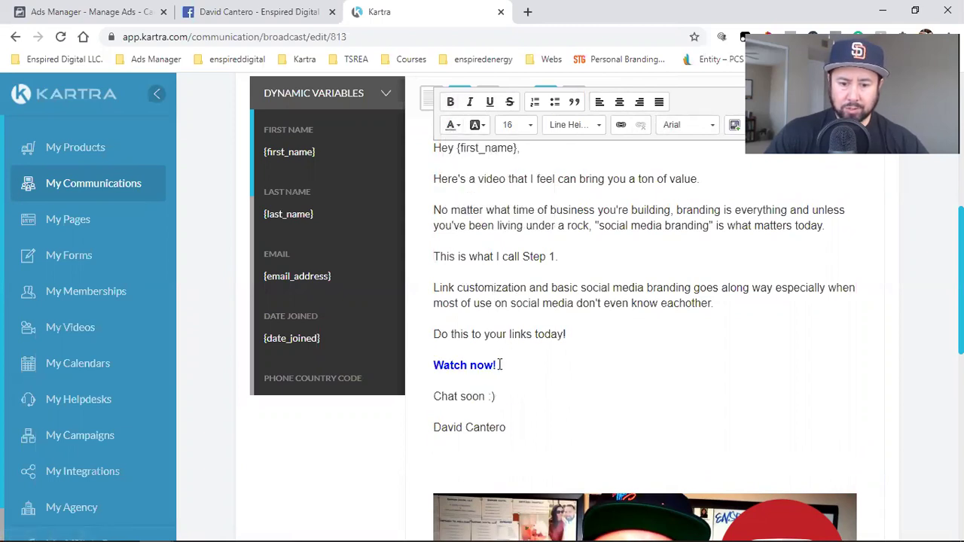
# Start a URL link on the "Watch now!" text, and open the realtor video from the Facebook page.
pyautogui.moveTo(495, 365); pyautogui.dragTo(440, 364)
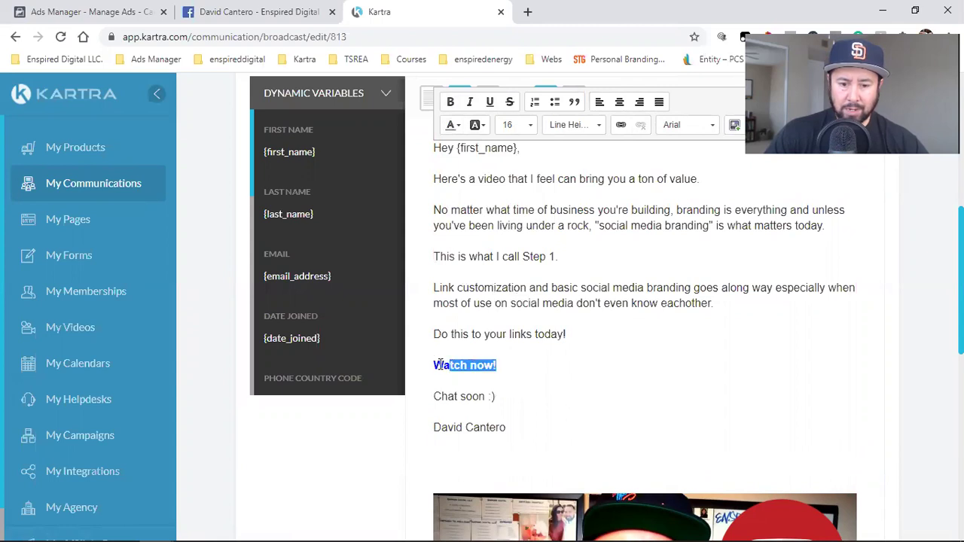
pyautogui.click(620, 126)
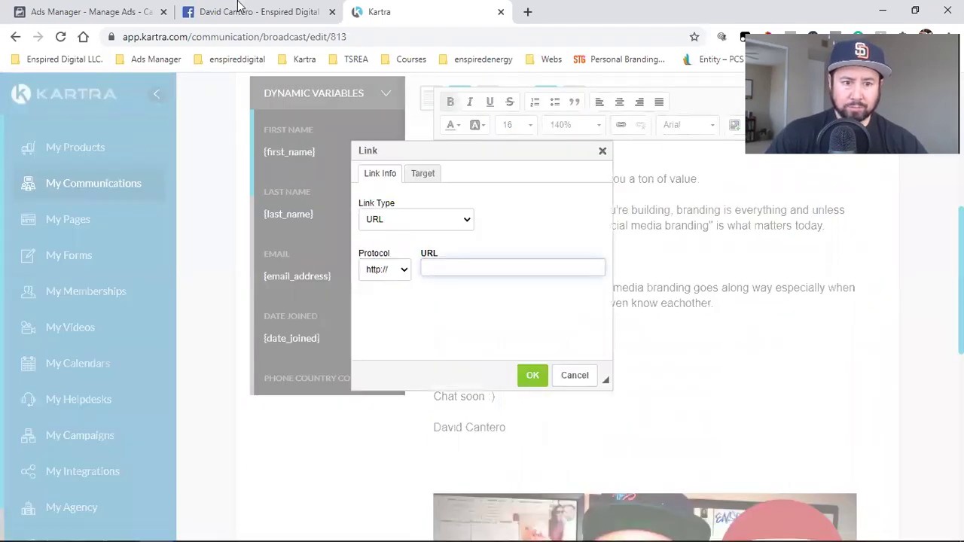
pyautogui.click(237, 9)
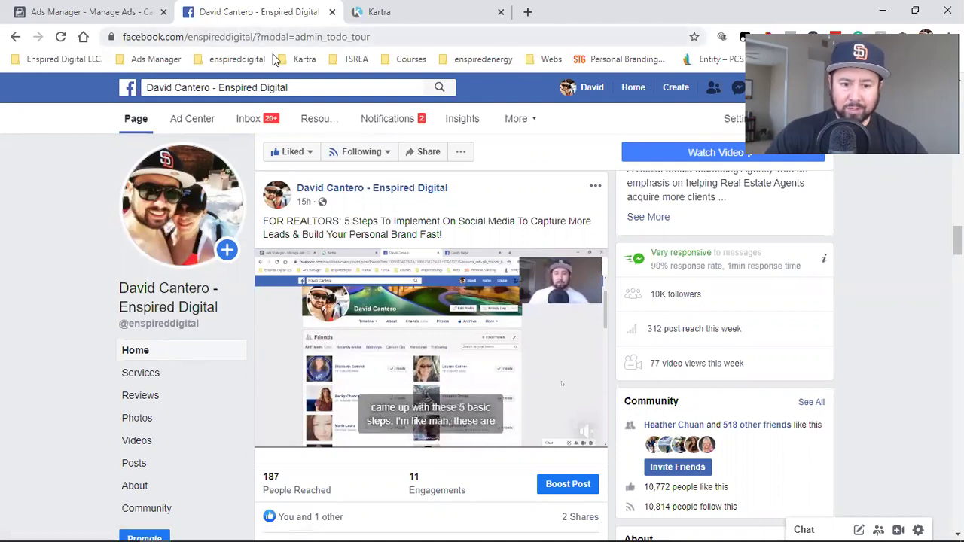
pyautogui.moveTo(434, 301)
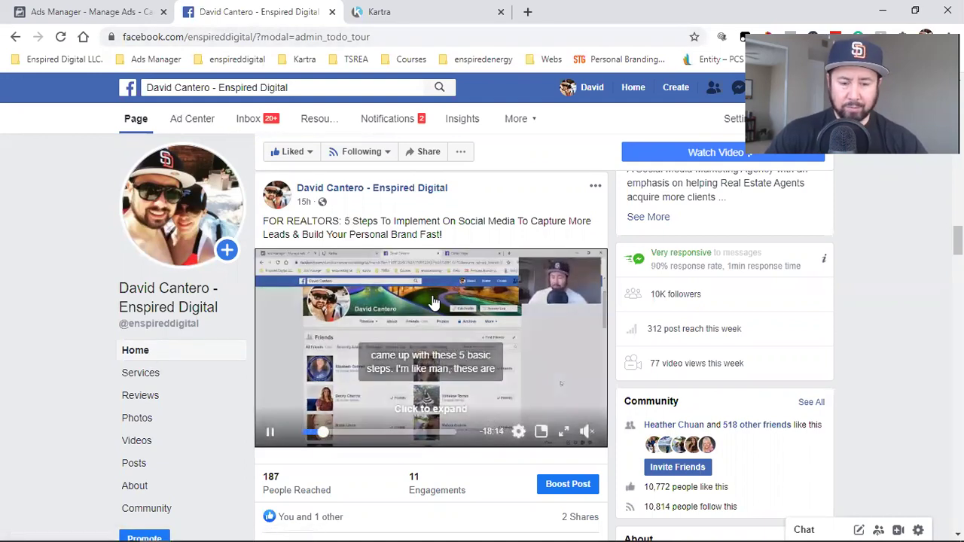
pyautogui.click(434, 301)
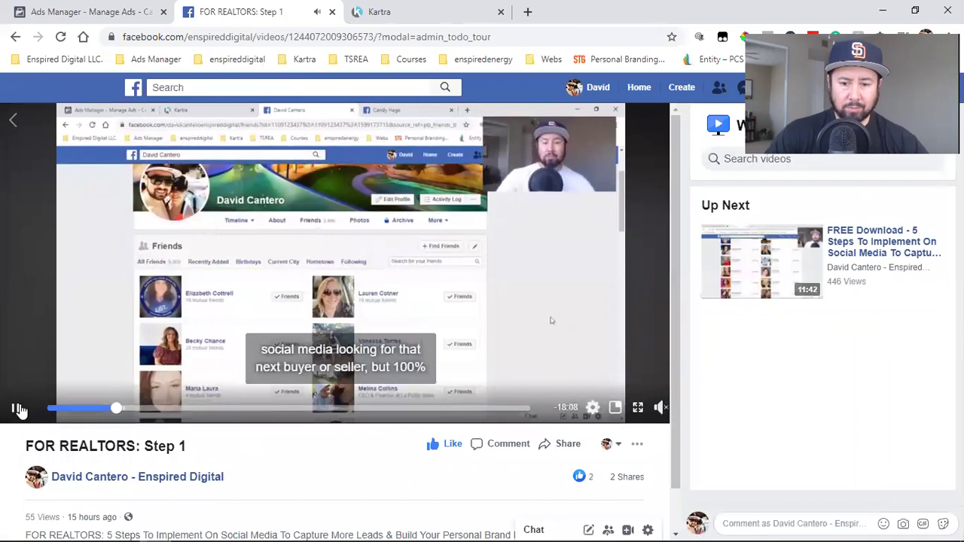
# Strip "?modal=admin_todo_tour" from the Facebook video's address and load the shortened address.
pyautogui.click(261, 39)
pyautogui.doubleClick(275, 36)
pyautogui.click(392, 36)
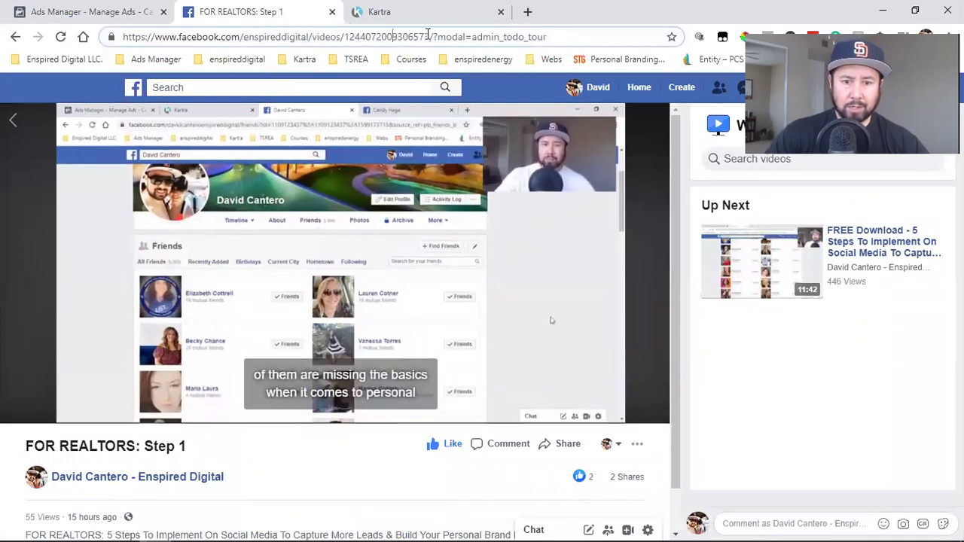
pyautogui.moveTo(435, 37); pyautogui.dragTo(124, 37)
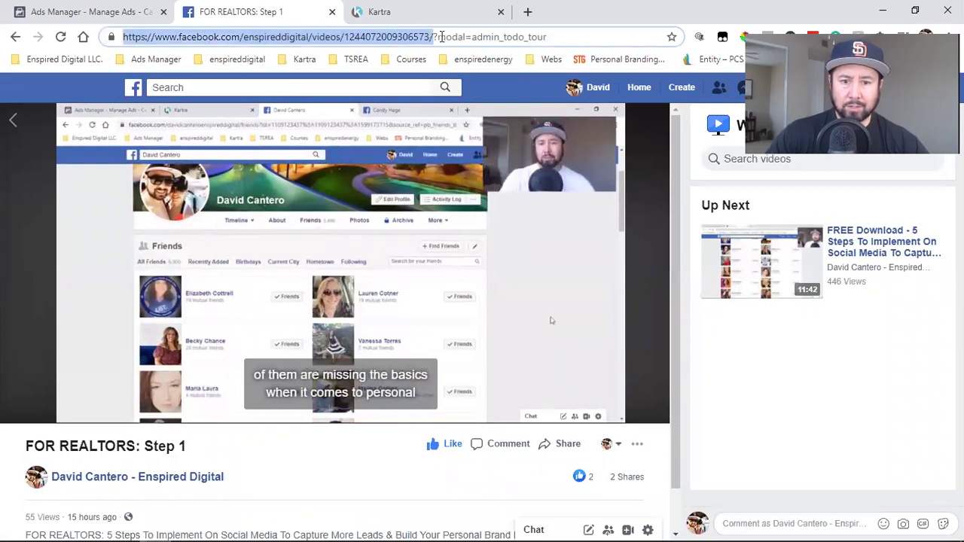
pyautogui.click(438, 36)
pyautogui.moveTo(437, 37); pyautogui.dragTo(573, 36)
pyautogui.click(398, 37)
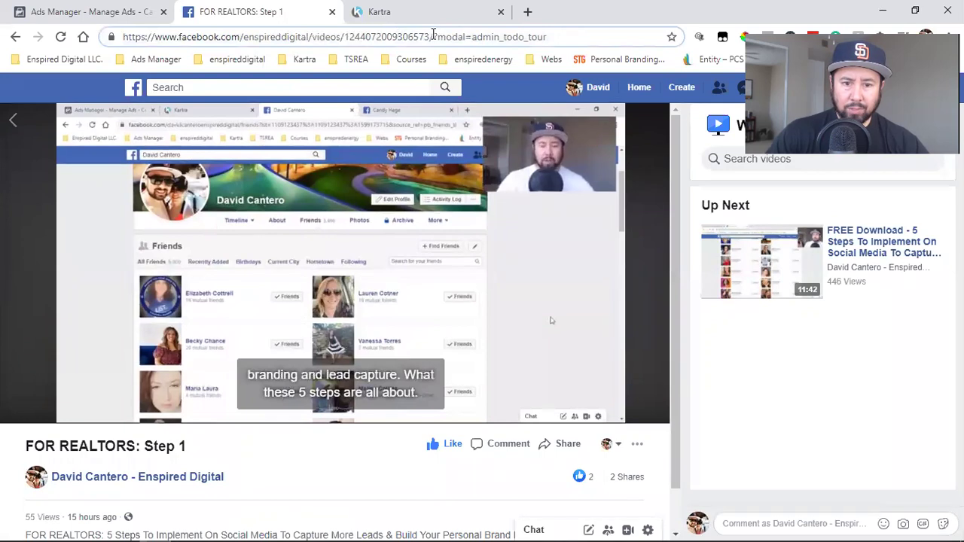
pyautogui.moveTo(433, 36); pyautogui.dragTo(125, 37)
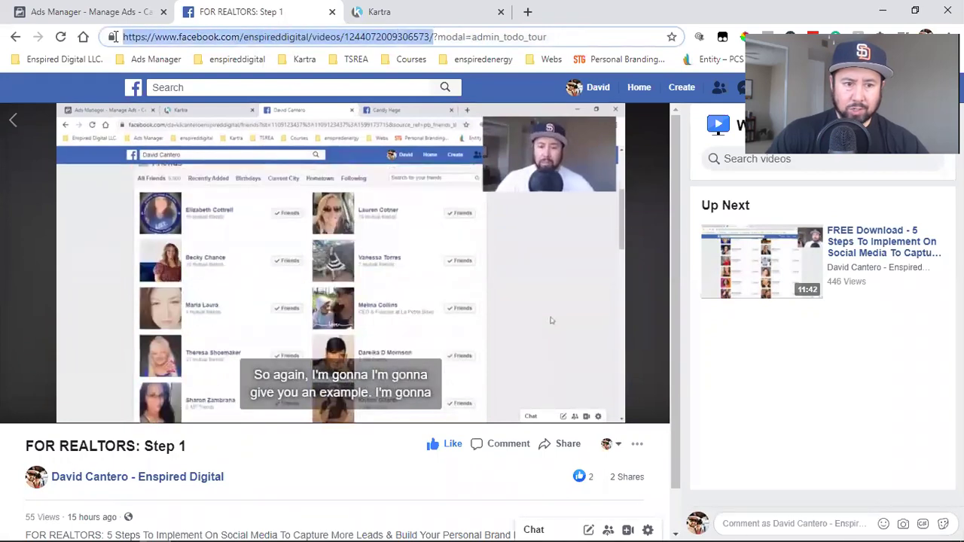
pyautogui.rightClick(154, 39)
pyautogui.click(189, 94)
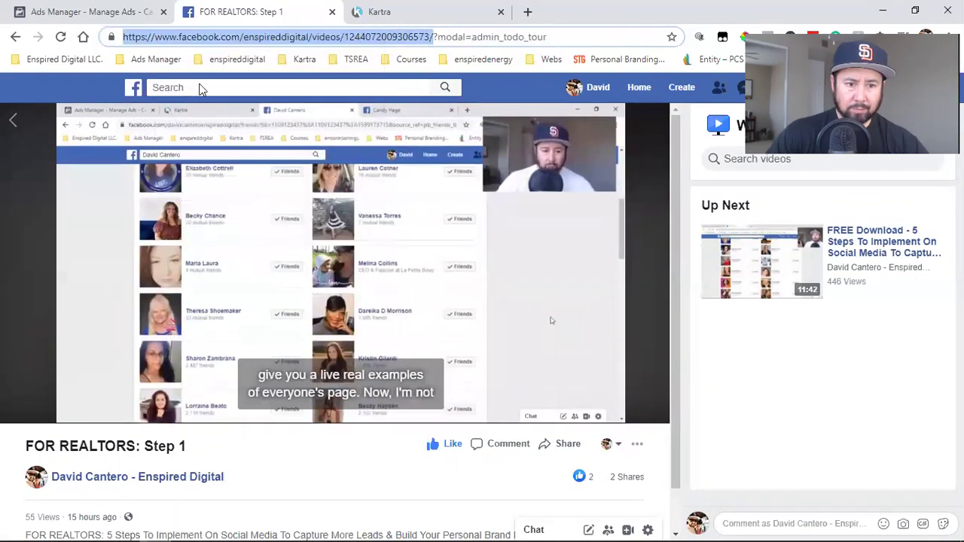
pyautogui.hotkey('ctrl', 'a')
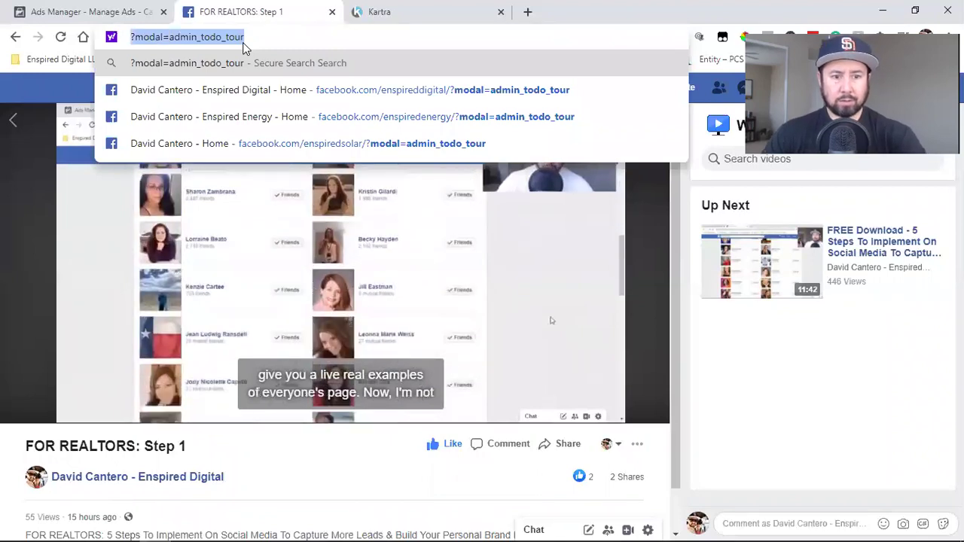
pyautogui.hotkey('ctrl', 'v')
pyautogui.press('Return')
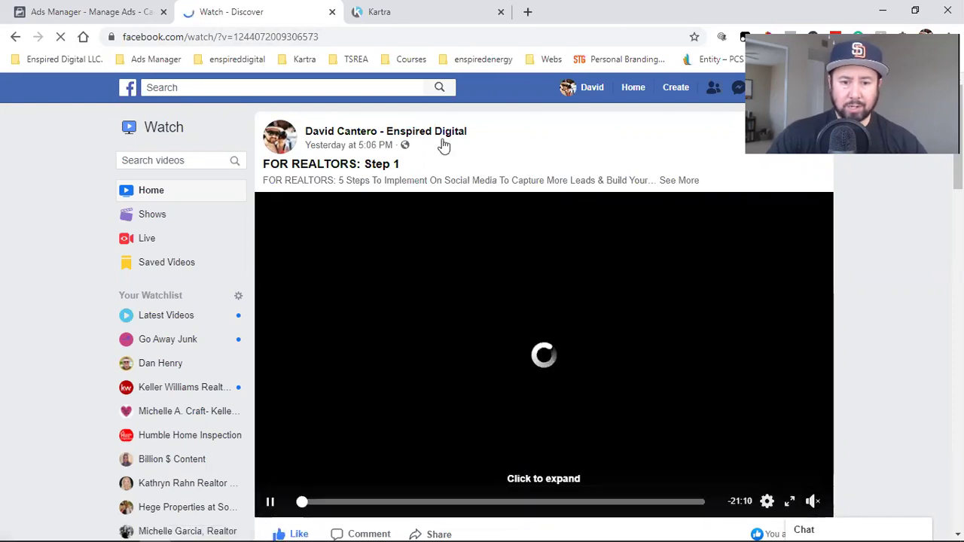
# Copy the video's Facebook watch URL and apply it as the link on "Watch now!" in the Kartra email.
pyautogui.click(265, 37)
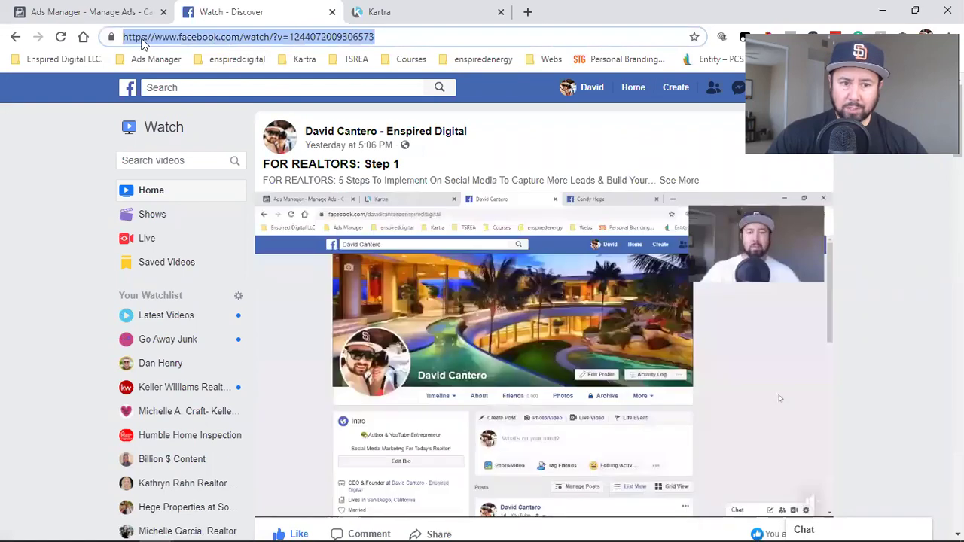
pyautogui.rightClick(239, 40)
pyautogui.click(295, 117)
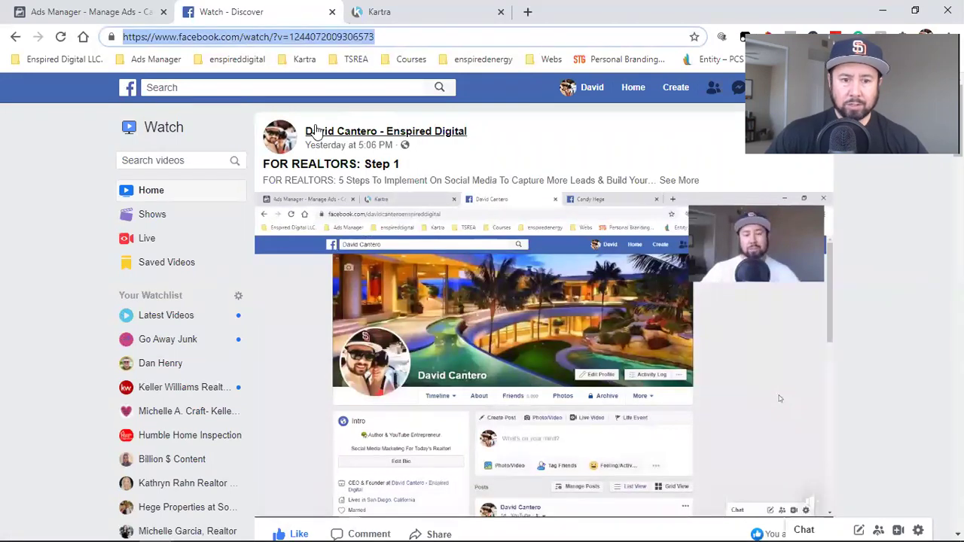
pyautogui.click(404, 10)
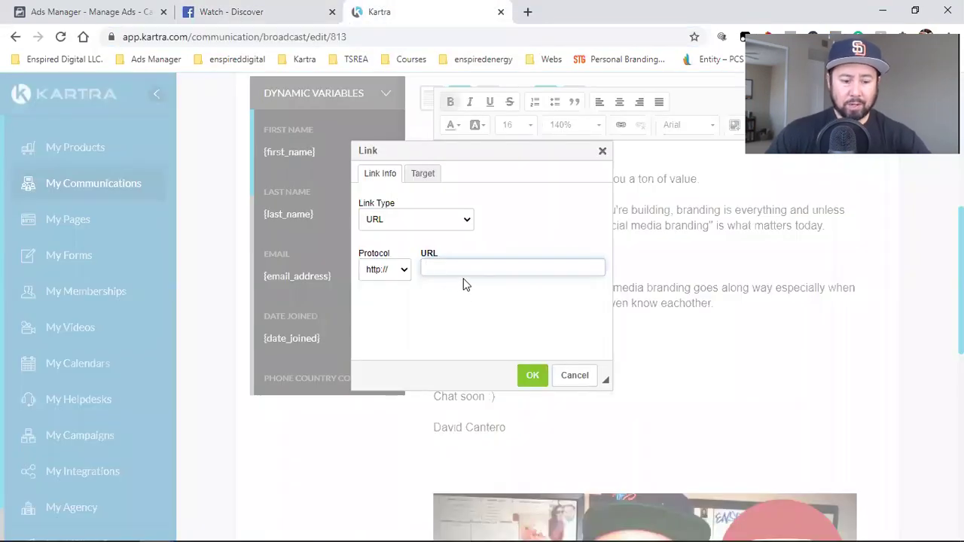
pyautogui.hotkey('ctrl', 'v')
pyautogui.click(526, 383)
pyautogui.click(516, 362)
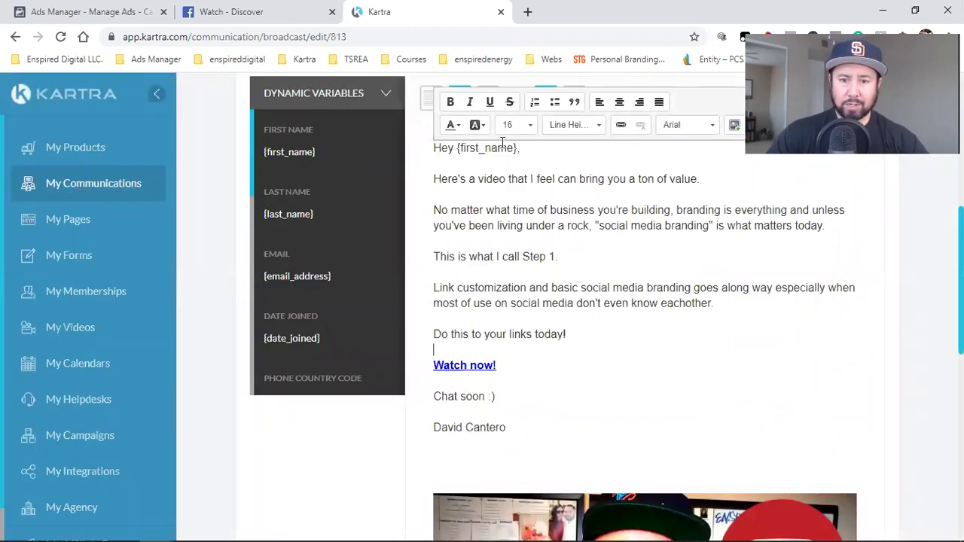
# Go to canva.com in a new browser tab and open the "real estate leads how to run facebook ads sales funnels" design from all designs.
pyautogui.click(532, 10)
pyautogui.write('canva.com')
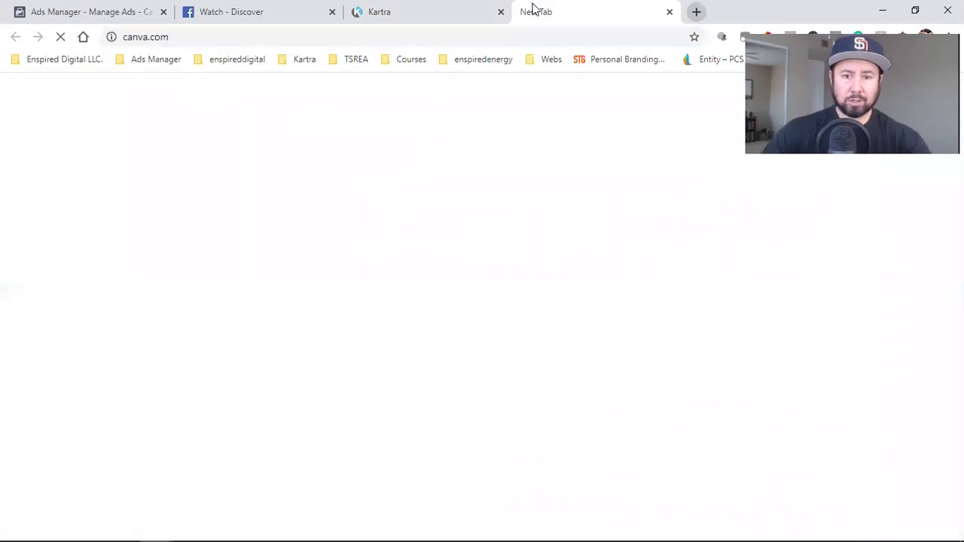
pyautogui.press('Return')
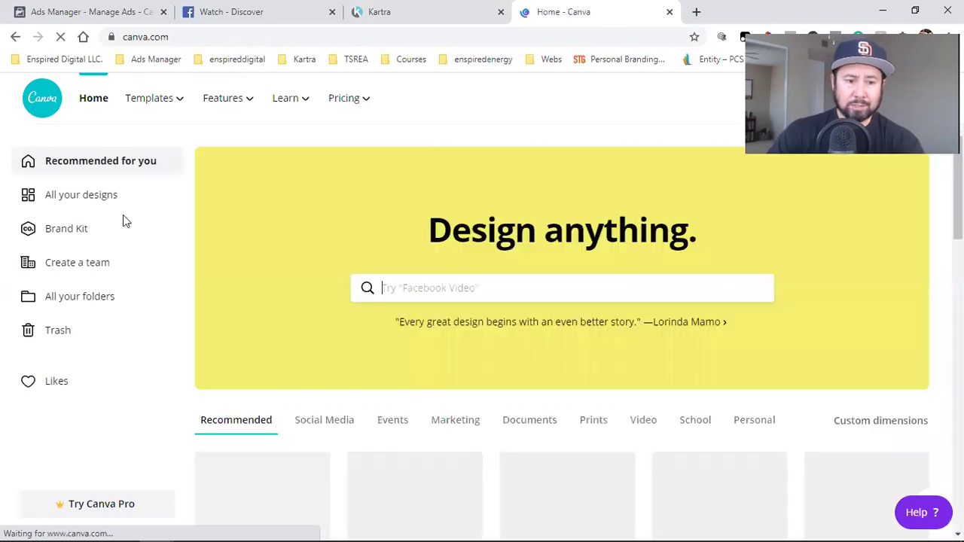
pyautogui.click(76, 194)
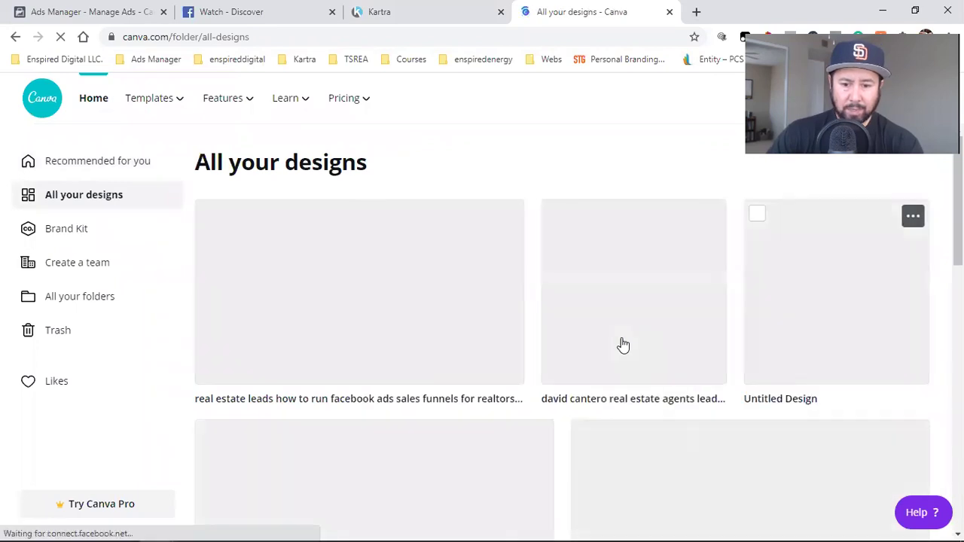
pyautogui.click(457, 364)
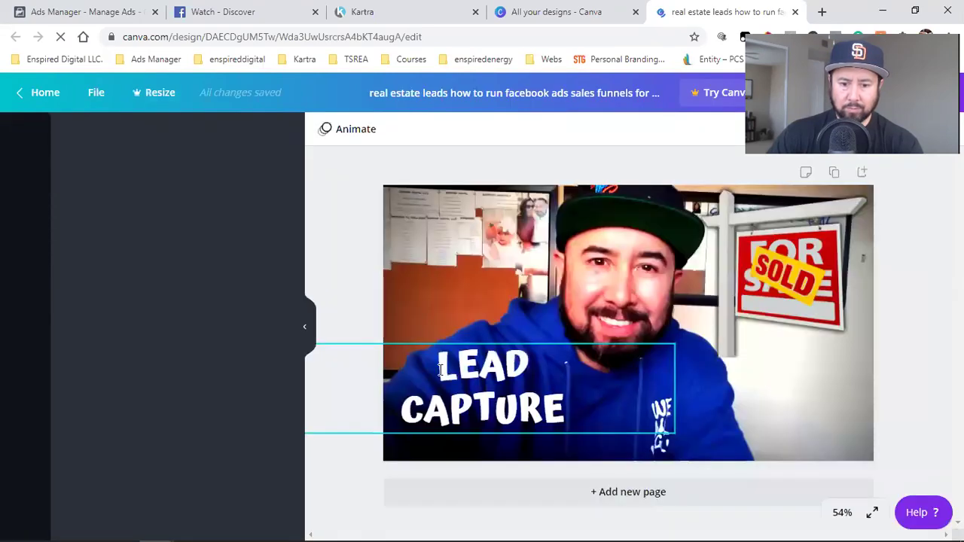
# Replace the "LEAD CAPTURE" text with "LINK CUSTOMIZATION", wrapped onto two lines and fitted across the lower part of the thumbnail.
pyautogui.click(531, 400)
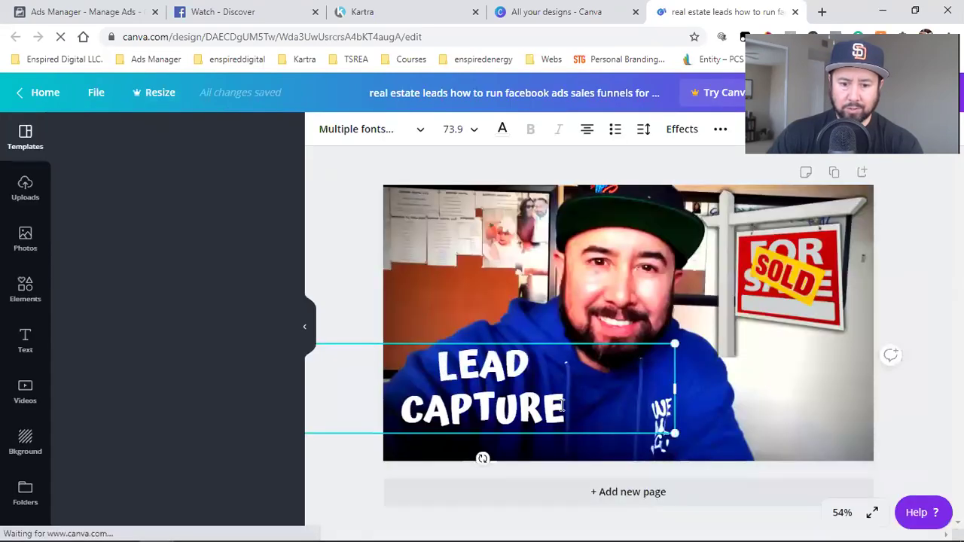
pyautogui.click(564, 400)
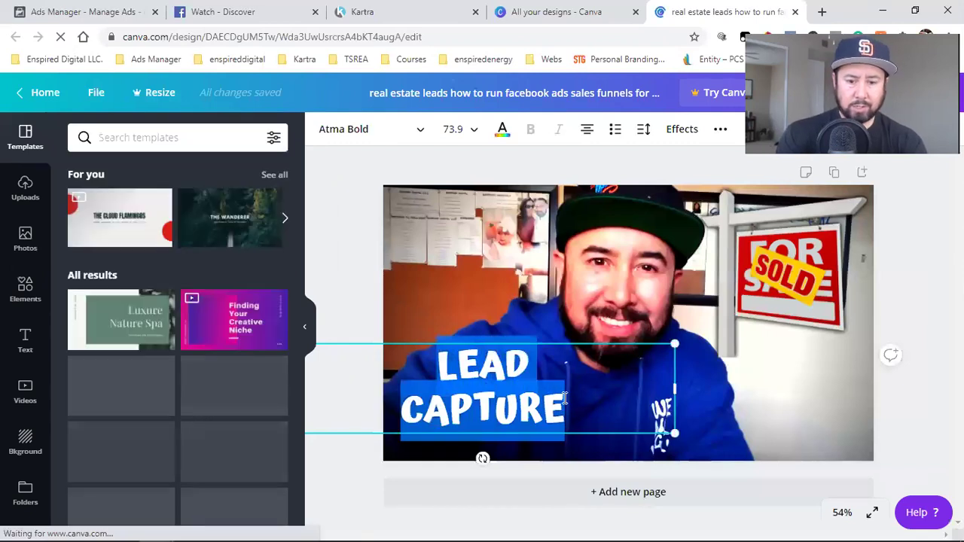
pyautogui.write('LINK')
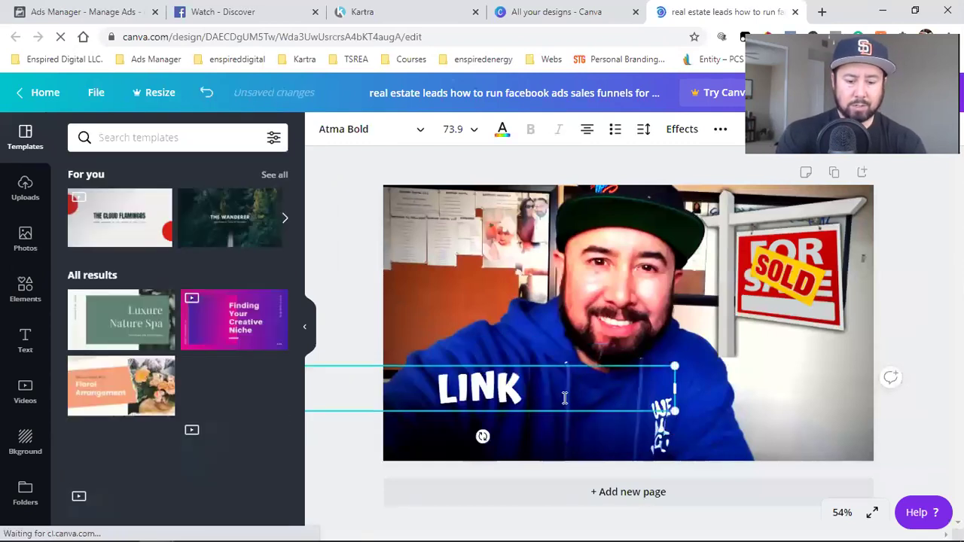
pyautogui.write(' CUSTOMIZATION')
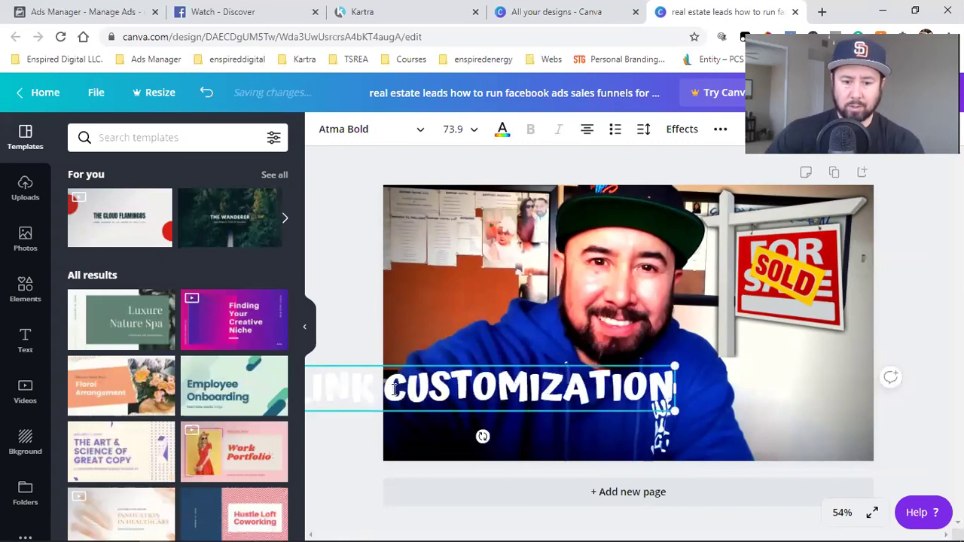
pyautogui.moveTo(470, 378); pyautogui.dragTo(503, 379)
pyautogui.moveTo(627, 372); pyautogui.dragTo(632, 371)
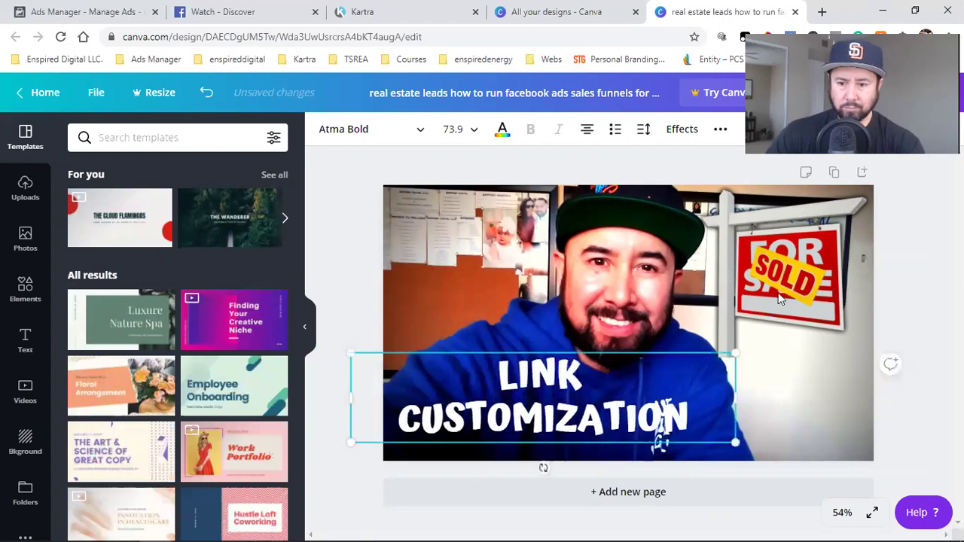
# Replace the sold sign with the uploaded blue splatter Facebook logo, enlarged in the thumbnail's upper right corner.
pyautogui.click(783, 286)
pyautogui.press('Delete')
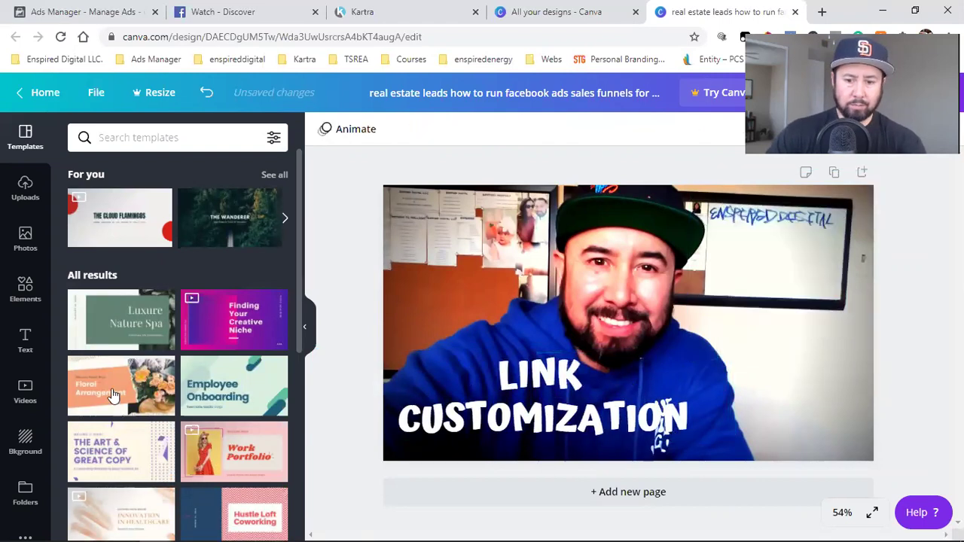
pyautogui.scroll(-1, 251, 337)
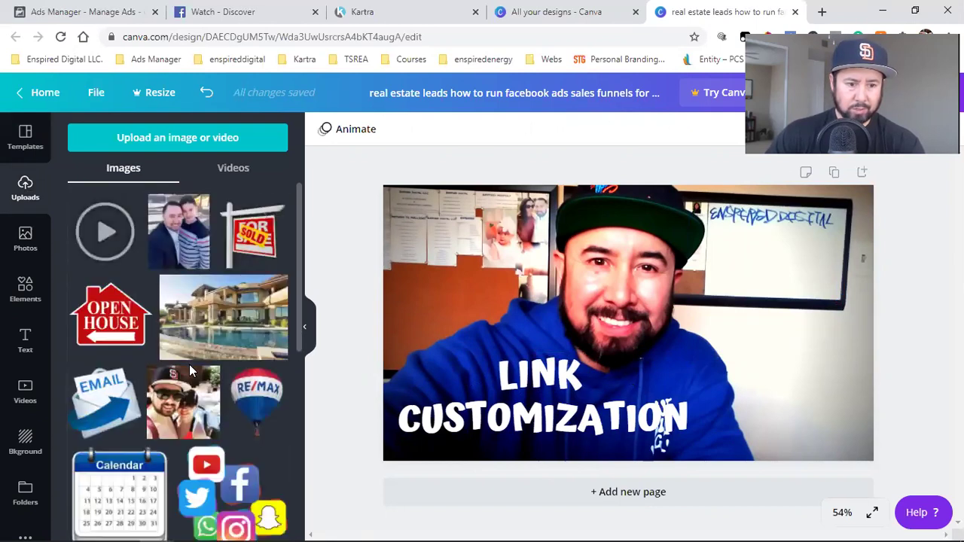
pyautogui.scroll(-4, 189, 365)
pyautogui.scroll(-5, 191, 370)
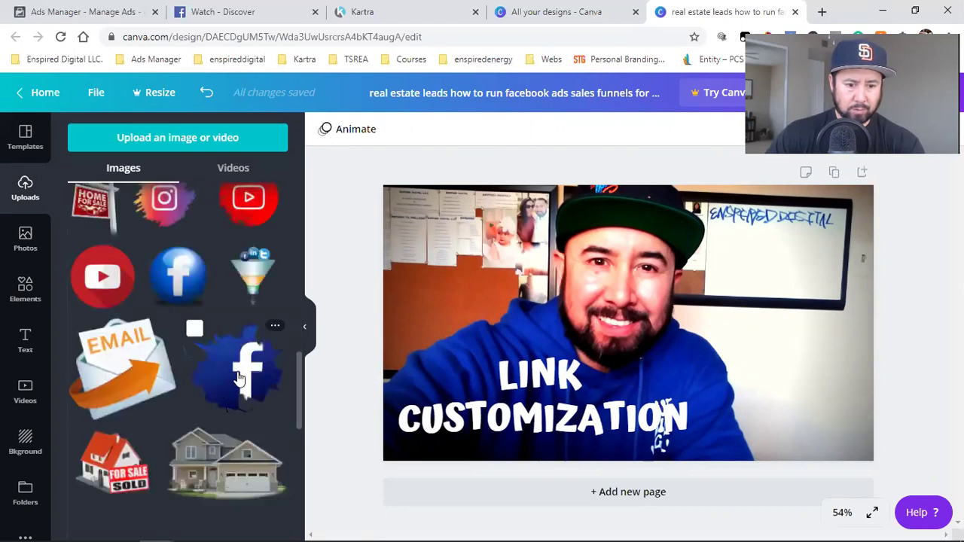
pyautogui.click(238, 376)
pyautogui.moveTo(681, 285); pyautogui.dragTo(849, 216)
pyautogui.moveTo(731, 313); pyautogui.dragTo(701, 342)
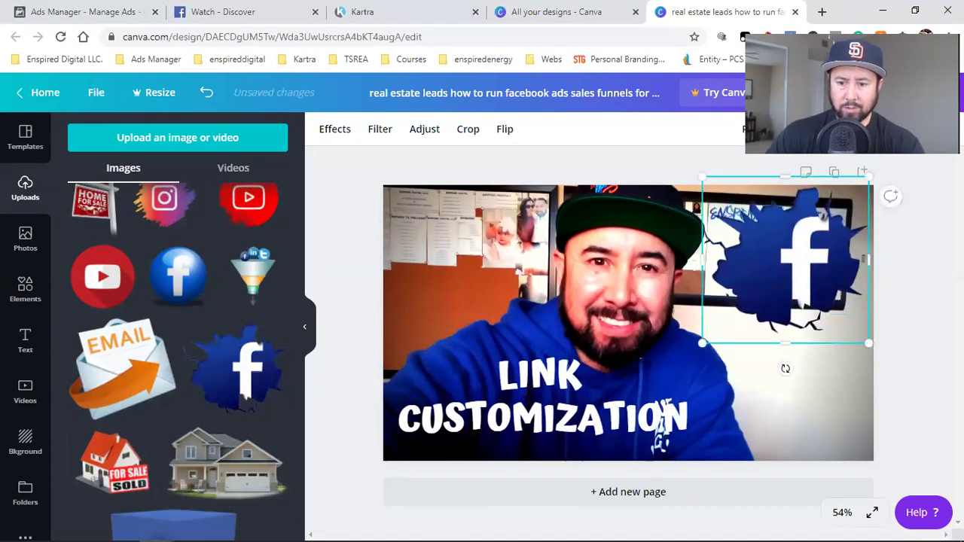
pyautogui.click(932, 341)
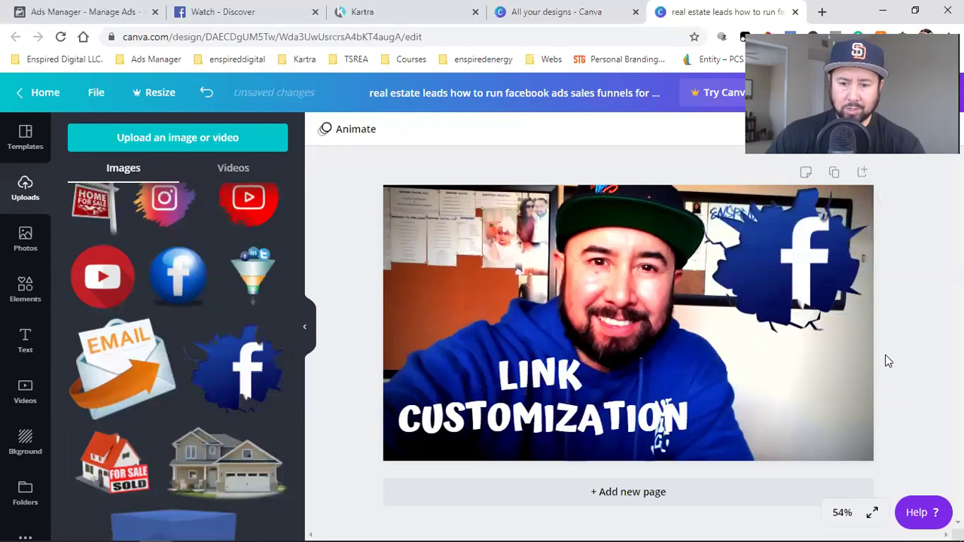
# Download the thumbnail as a PNG and close both Canva tabs to return to Kartra.
pyautogui.click(896, 97)
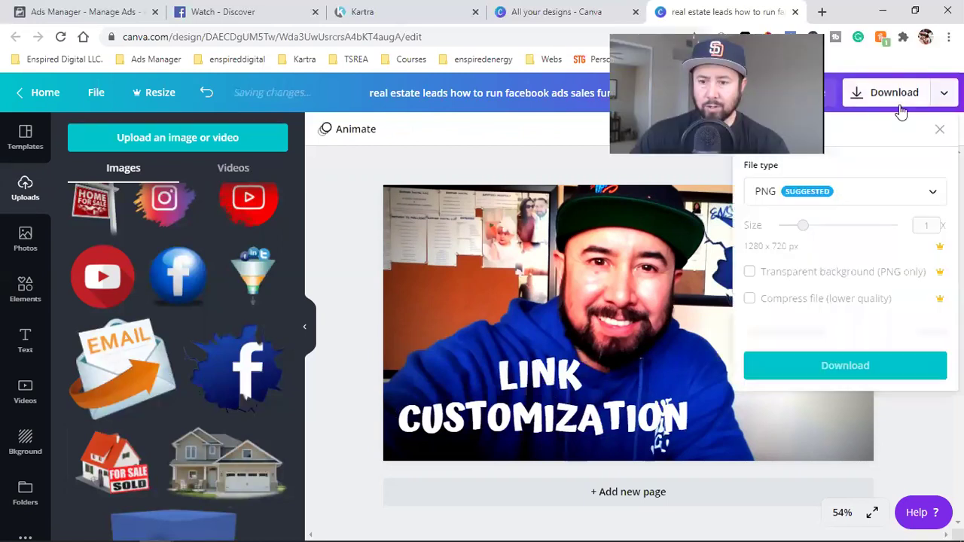
pyautogui.click(871, 341)
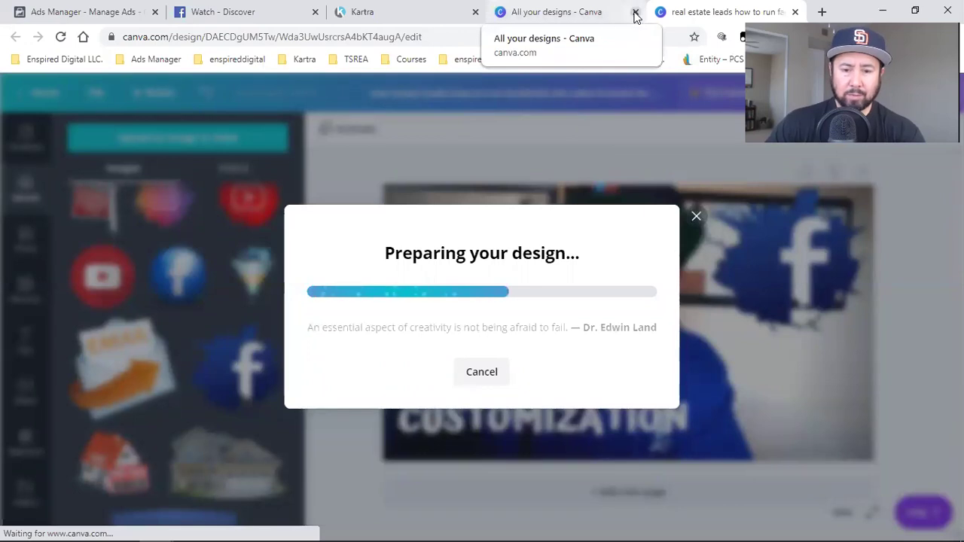
pyautogui.click(635, 12)
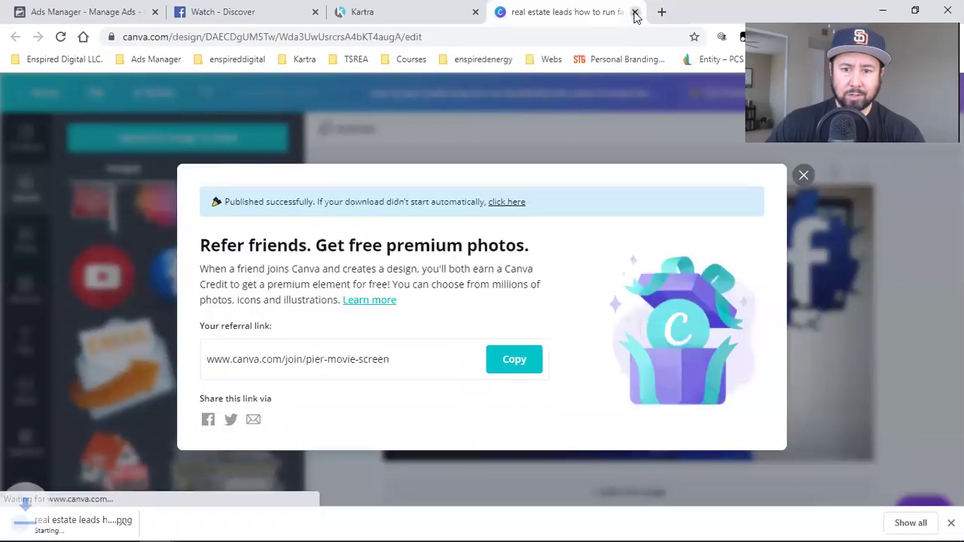
pyautogui.hotkey('ctrl', 'w')
# Replace the URL on the "CONNECT WITH ME HERE!" image below the email text with the copied Facebook video link.
pyautogui.scroll(-4, 595, 346)
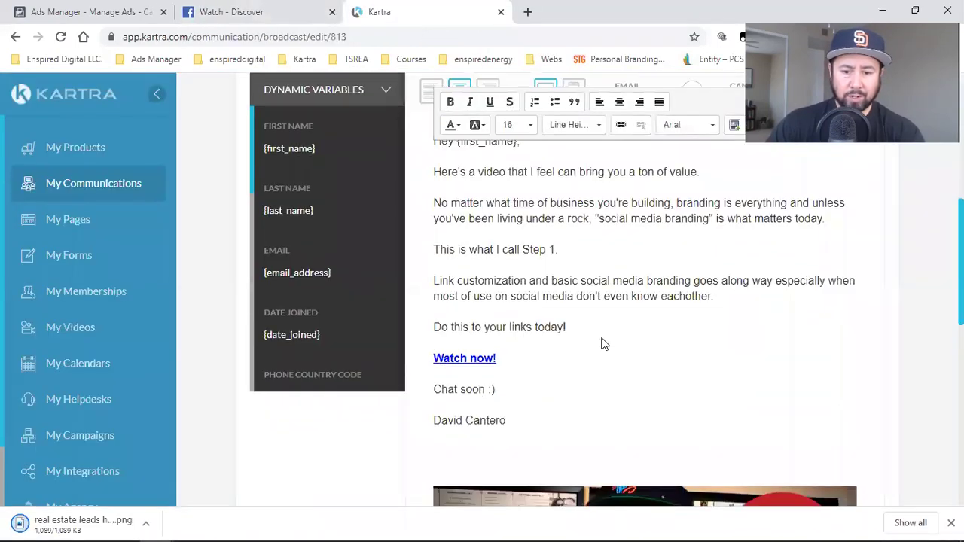
pyautogui.click(200, 406)
pyautogui.click(445, 225)
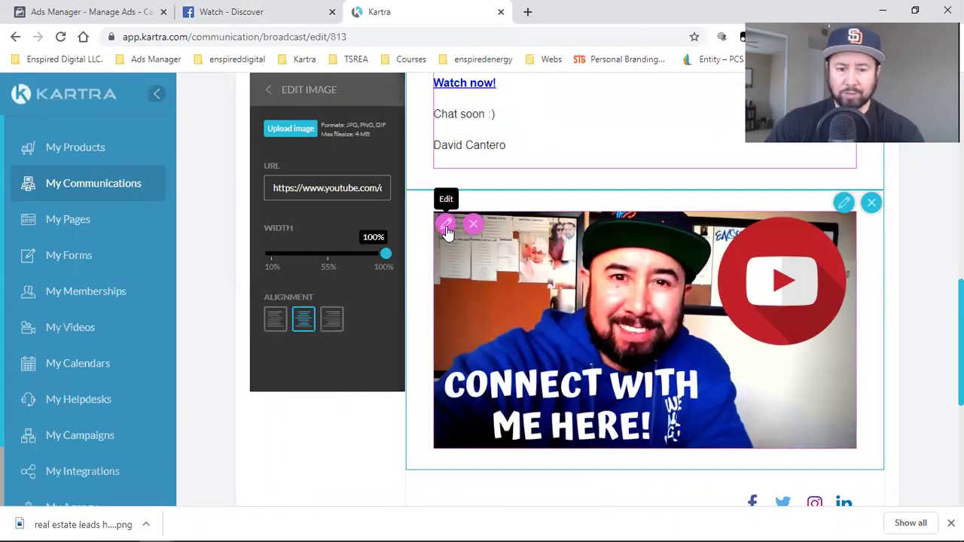
pyautogui.doubleClick(351, 187)
pyautogui.tripleClick(351, 186)
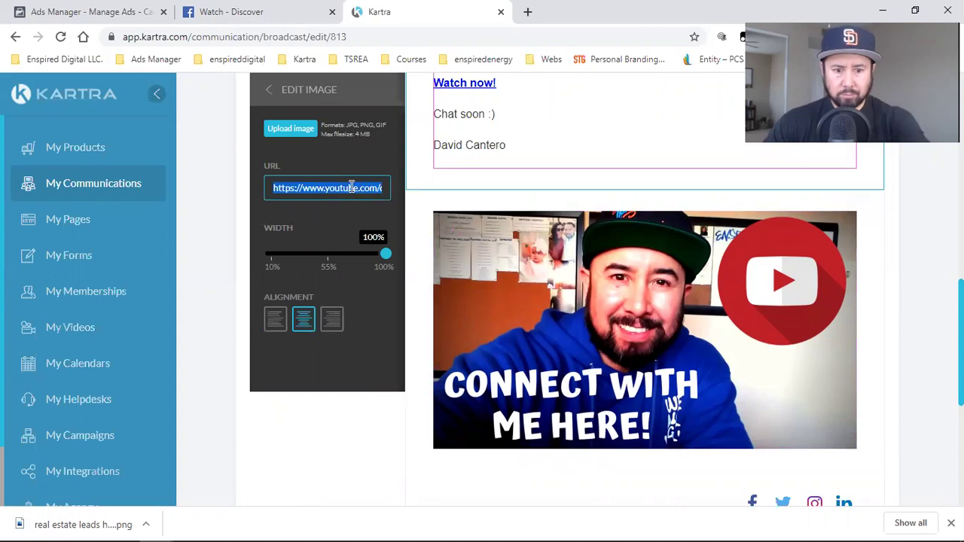
pyautogui.hotkey('ctrl', 'v')
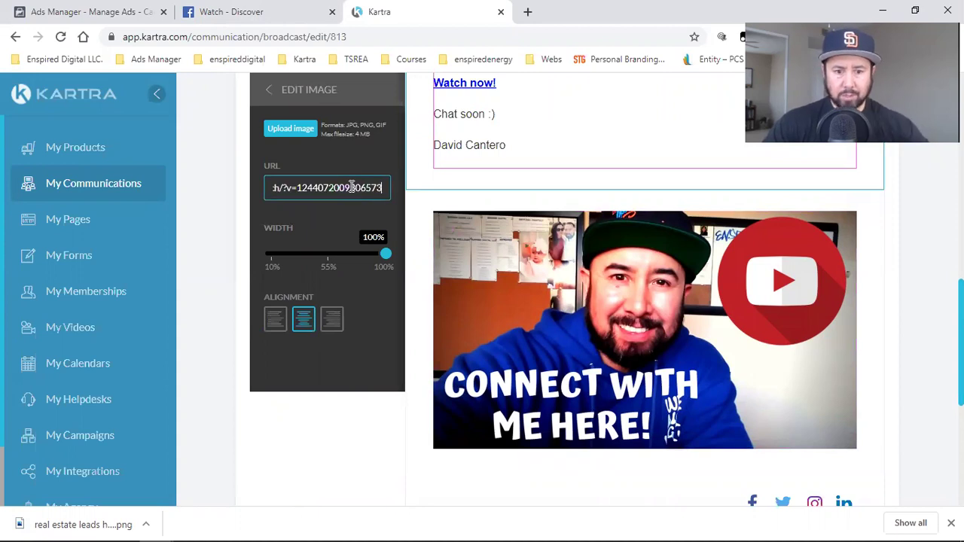
# Upload the new "real estate leads how to run facebook ads sales funnels" thumbnail from Downloads as the email image.
pyautogui.click(297, 130)
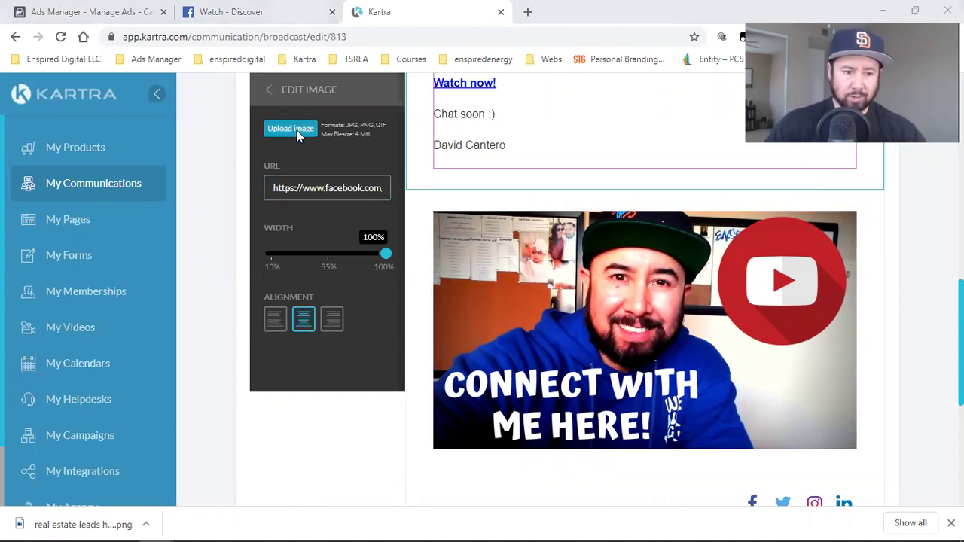
pyautogui.click(165, 155)
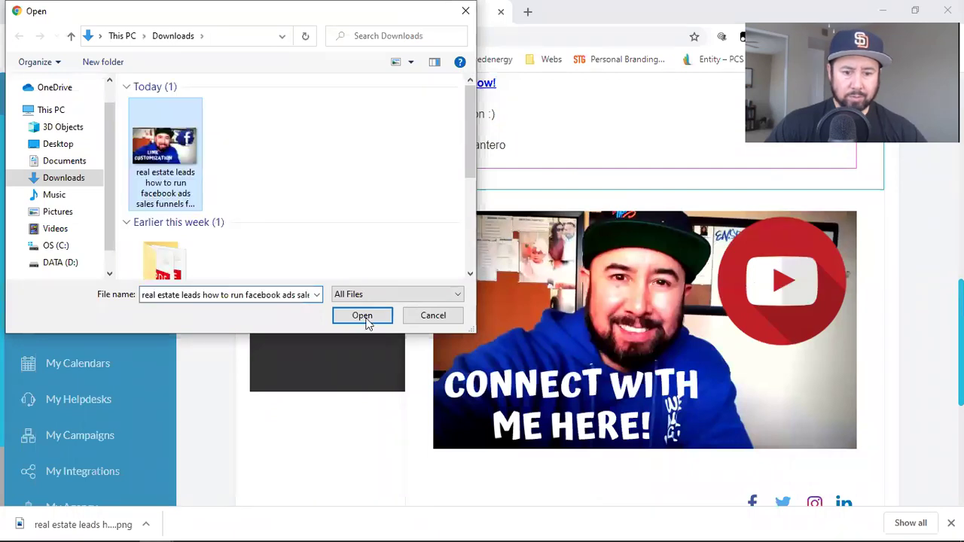
pyautogui.press('Return')
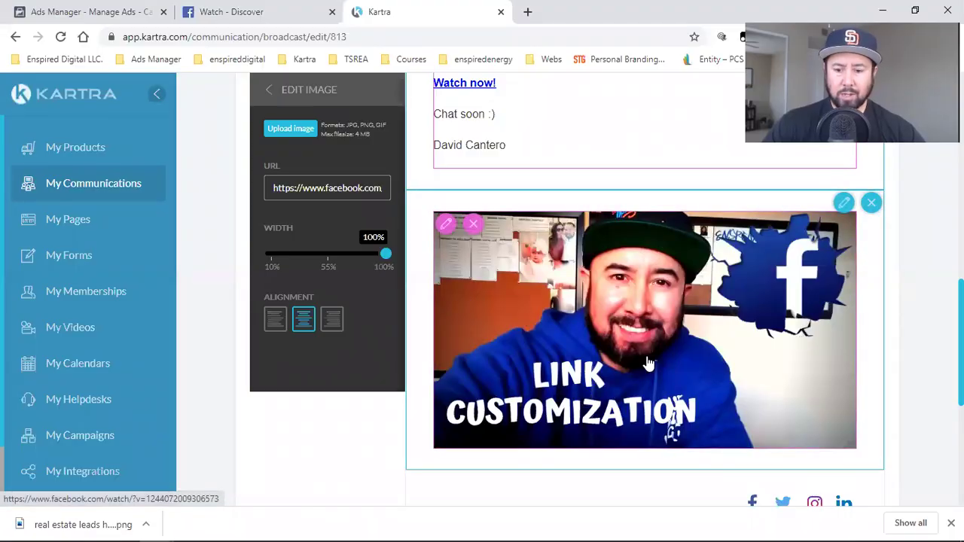
# Make the sentence "This is what I call Step 1." in the email body bold.
pyautogui.scroll(-2, 670, 418)
pyautogui.scroll(6, 644, 302)
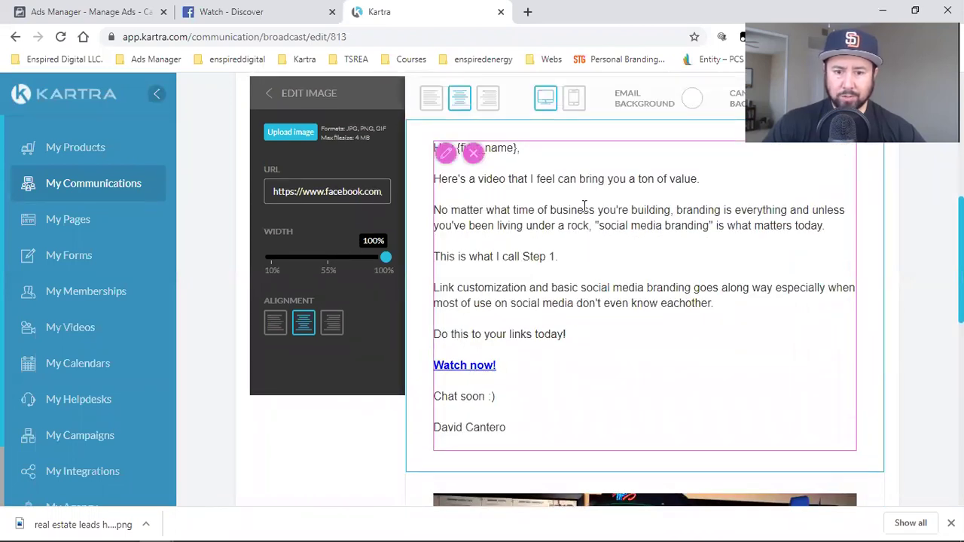
pyautogui.click(558, 255)
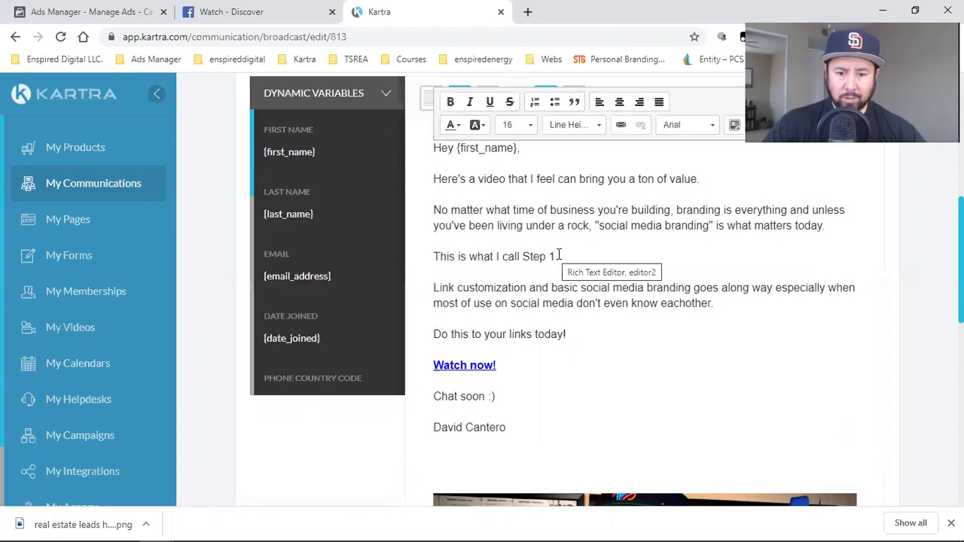
pyautogui.moveTo(558, 257); pyautogui.dragTo(434, 257)
pyautogui.click(450, 103)
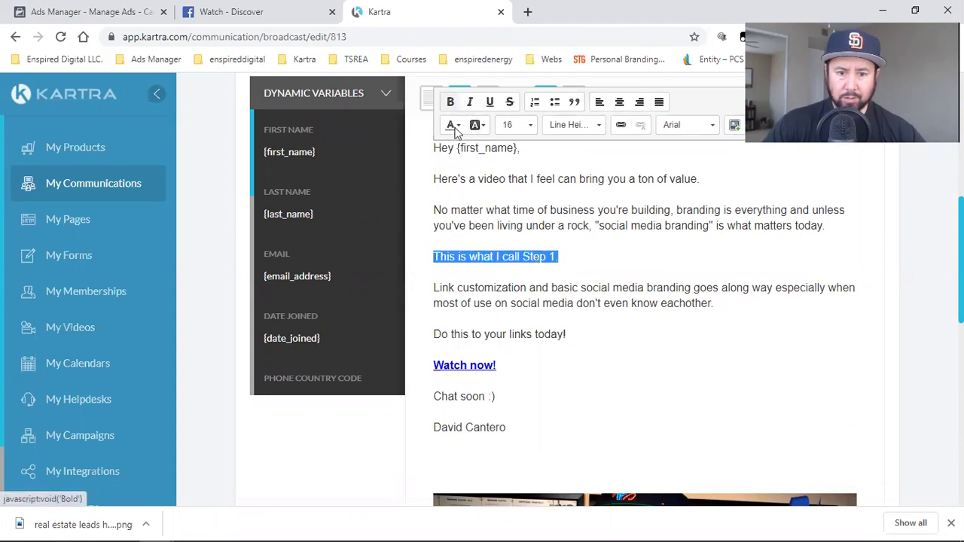
pyautogui.click(561, 257)
# Change the text color of "This is what I call Step 1." to blue.
pyautogui.moveTo(565, 257); pyautogui.dragTo(441, 257)
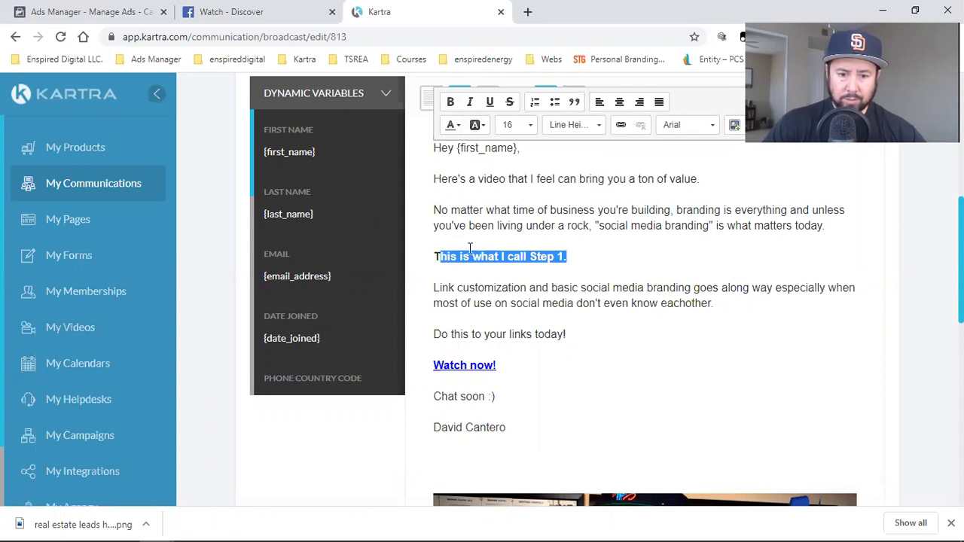
pyautogui.click(557, 257)
pyautogui.moveTo(563, 257); pyautogui.dragTo(503, 257)
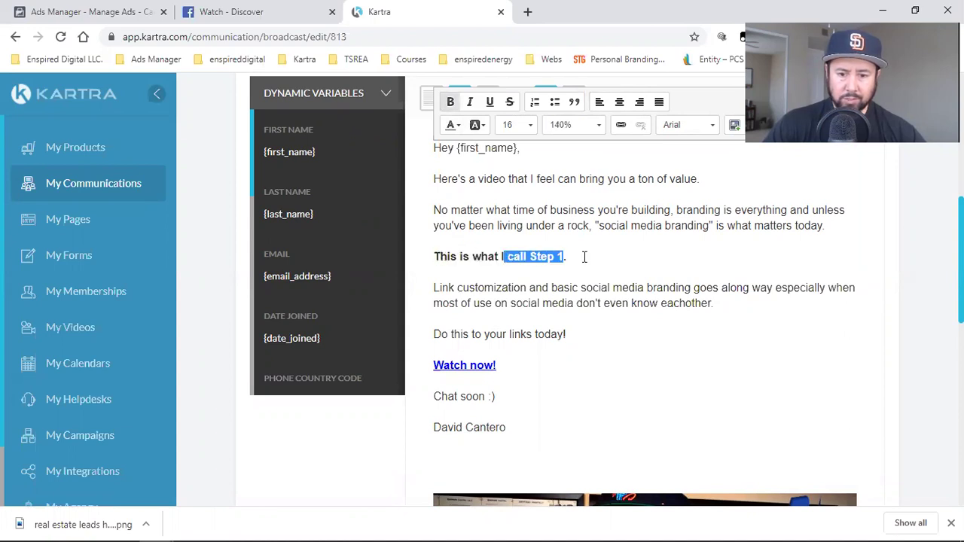
pyautogui.moveTo(566, 257); pyautogui.dragTo(437, 258)
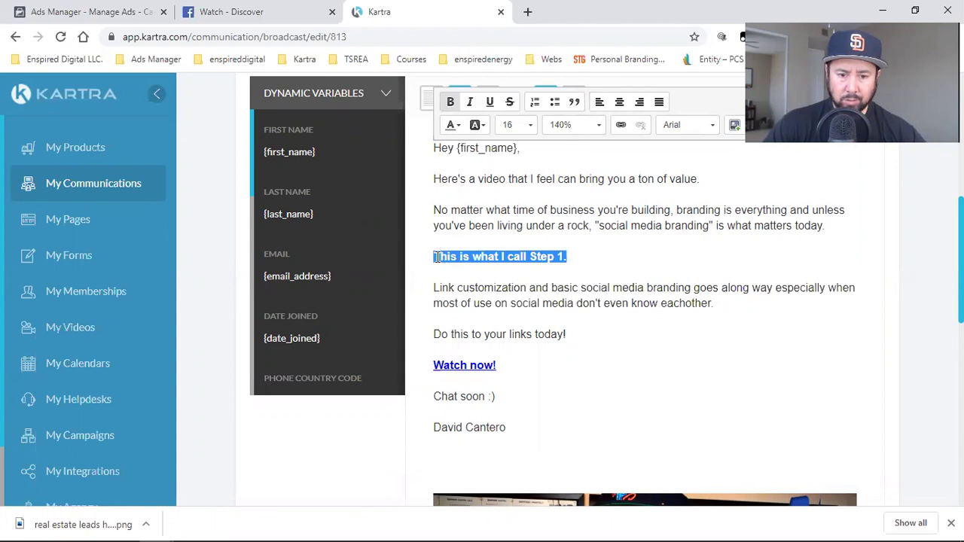
pyautogui.click(457, 126)
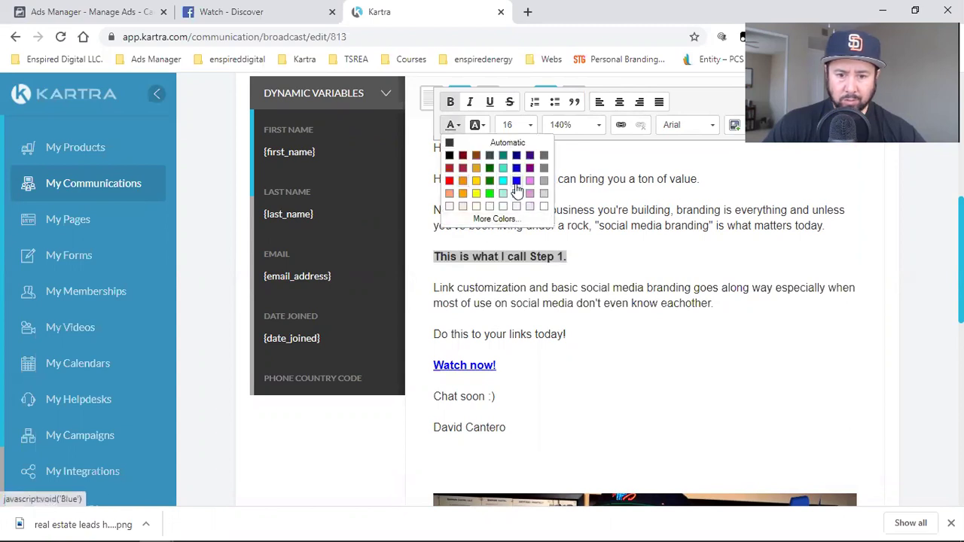
pyautogui.click(517, 184)
pyautogui.click(588, 226)
# Link "This is what I call Step 1." to the copied Facebook video URL.
pyautogui.moveTo(568, 256); pyautogui.dragTo(411, 259)
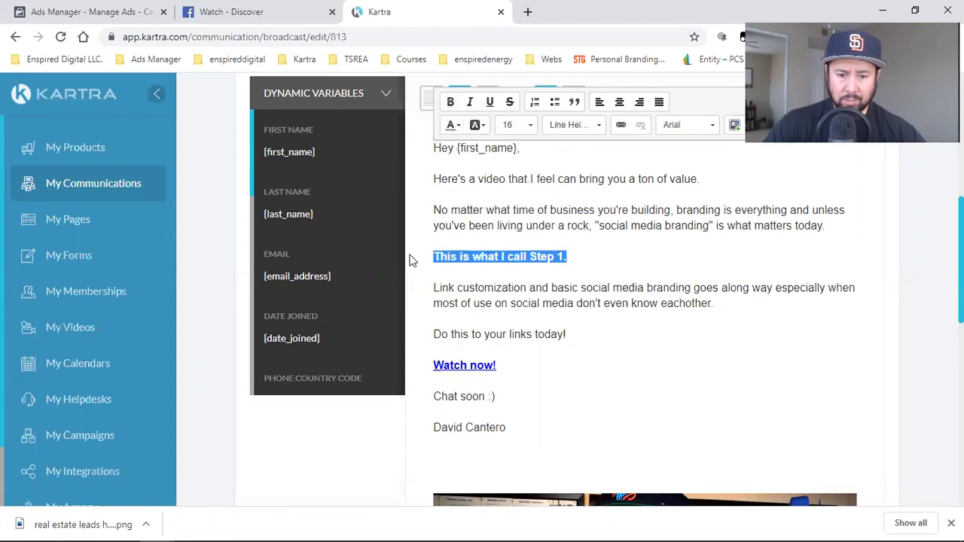
pyautogui.click(620, 125)
pyautogui.hotkey('ctrl', 'v')
pyautogui.click(532, 375)
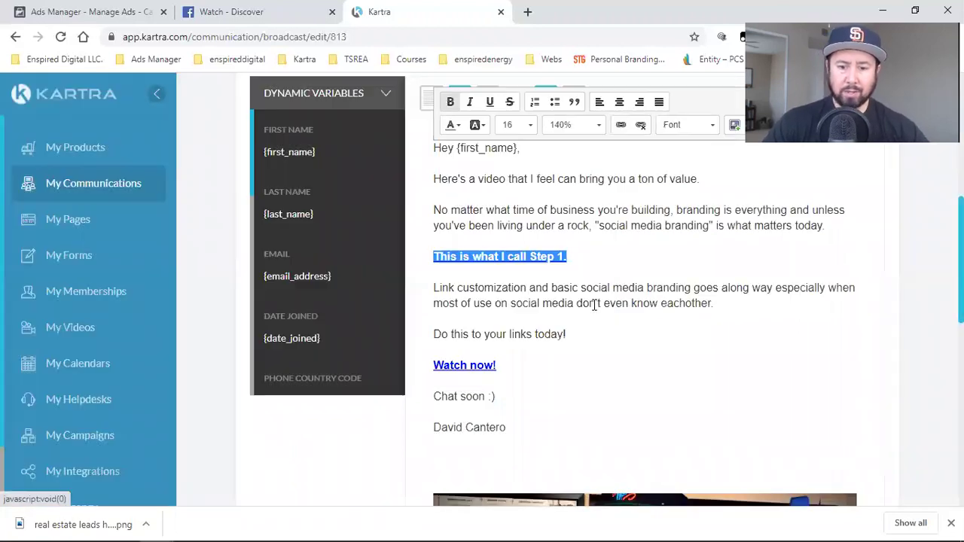
pyautogui.click(614, 263)
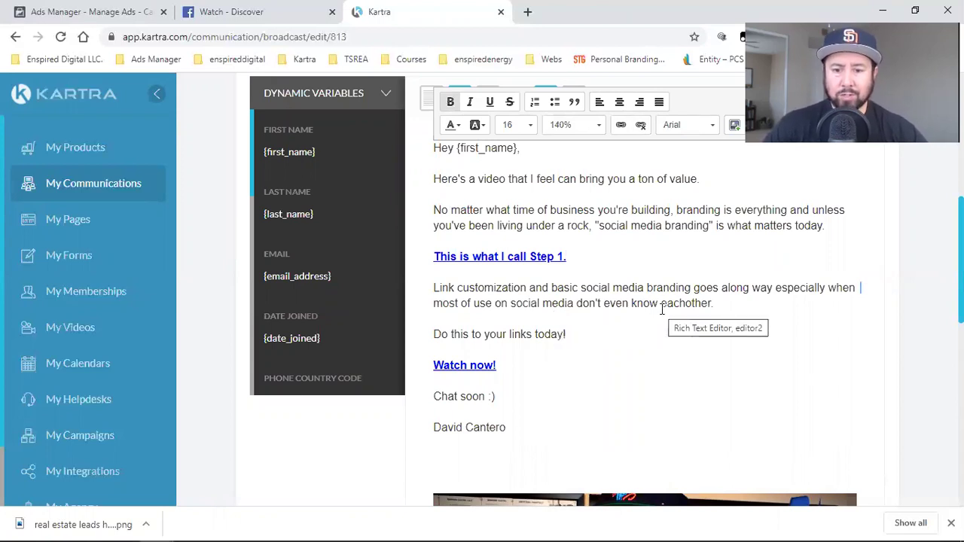
# Correct "what time of business" to "what type of business" in the email's branding paragraph.
pyautogui.click(536, 210)
pyautogui.press('BackSpace')
pyautogui.press('BackSpace')
pyautogui.press('BackSpace')
pyautogui.write('yPE')
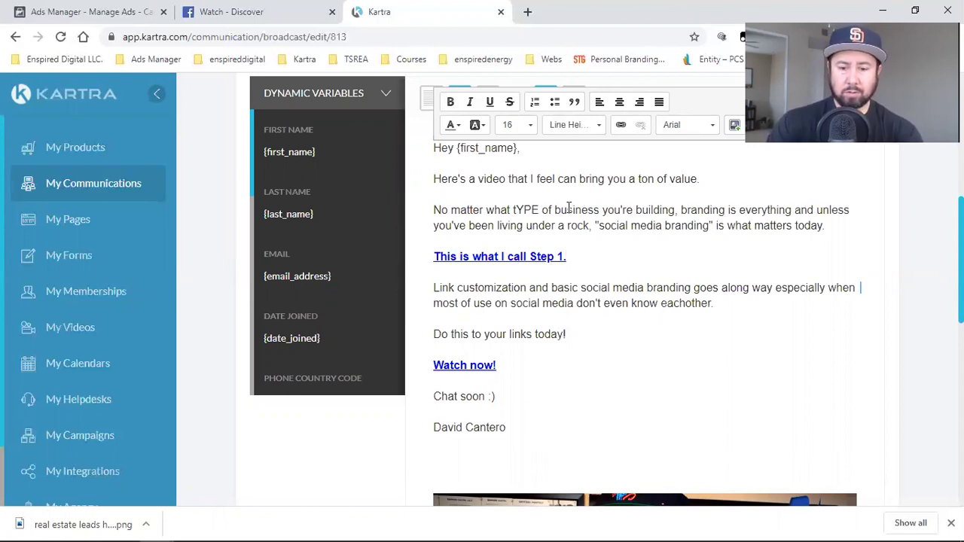
pyautogui.press('BackSpace')
pyautogui.press('BackSpace')
pyautogui.press('BackSpace')
pyautogui.write('ype')
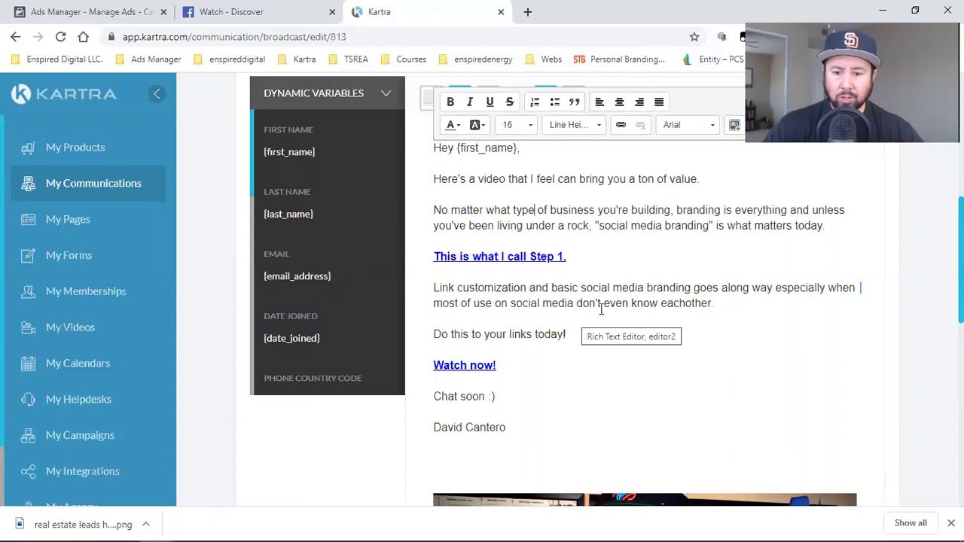
# Correct the link customization paragraph so it reads "a long way, especially when most of us on social media".
pyautogui.click(727, 289)
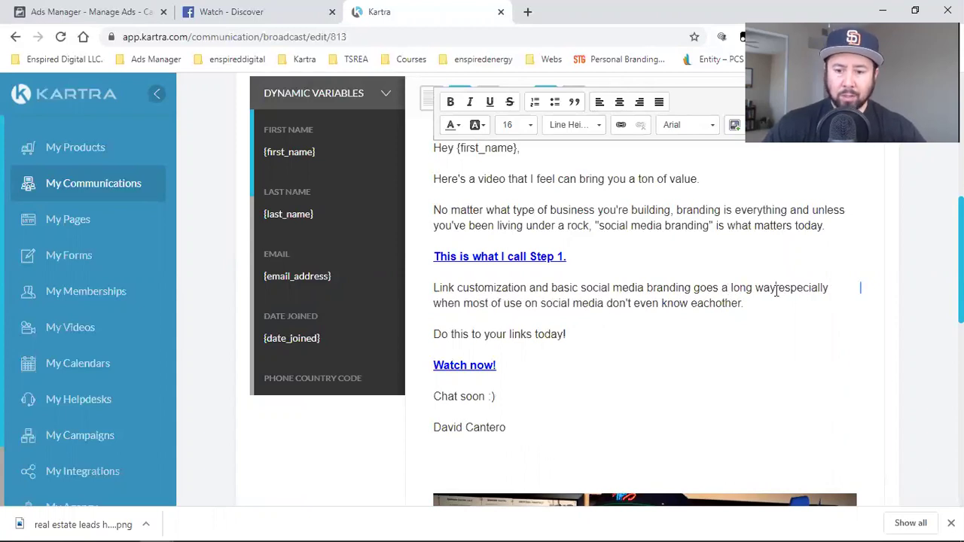
pyautogui.write(',')
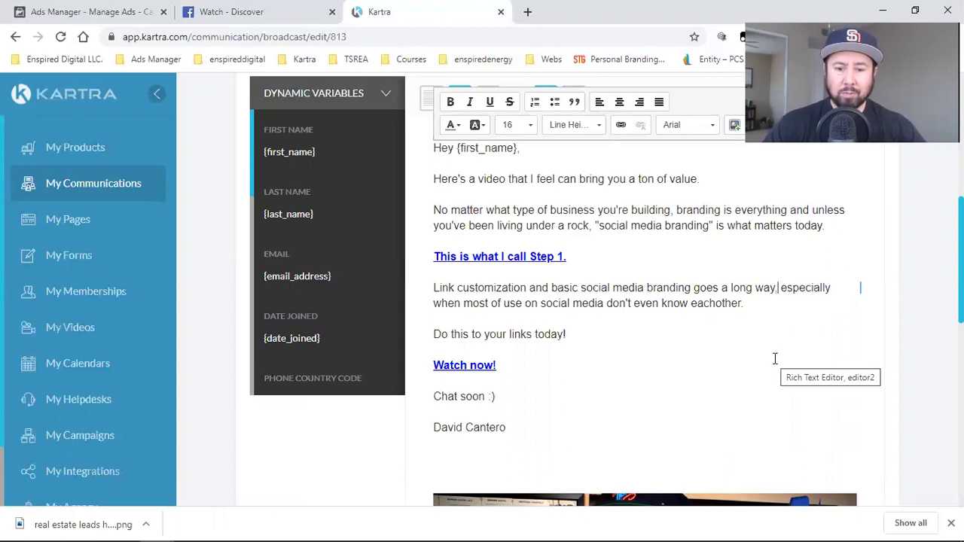
pyautogui.click(520, 303)
pyautogui.press('BackSpace')
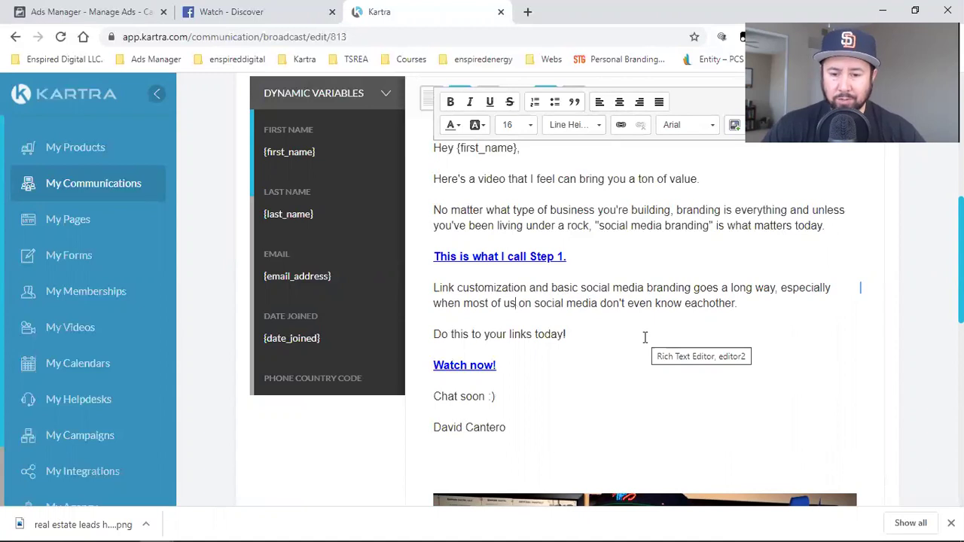
# Review the finished email, save the message, and continue past the automations without adding one.
pyautogui.click(589, 337)
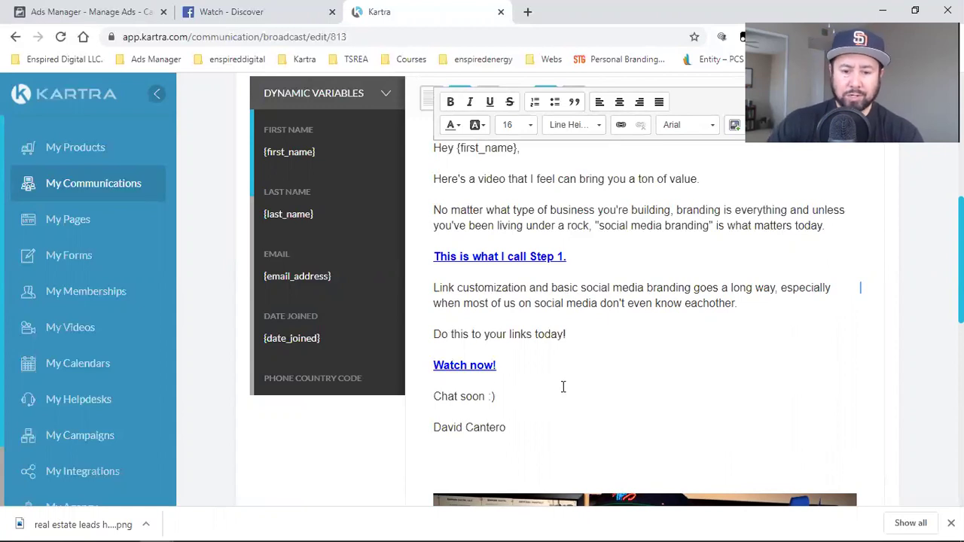
pyautogui.scroll(-1, 631, 393)
pyautogui.scroll(-5, 630, 393)
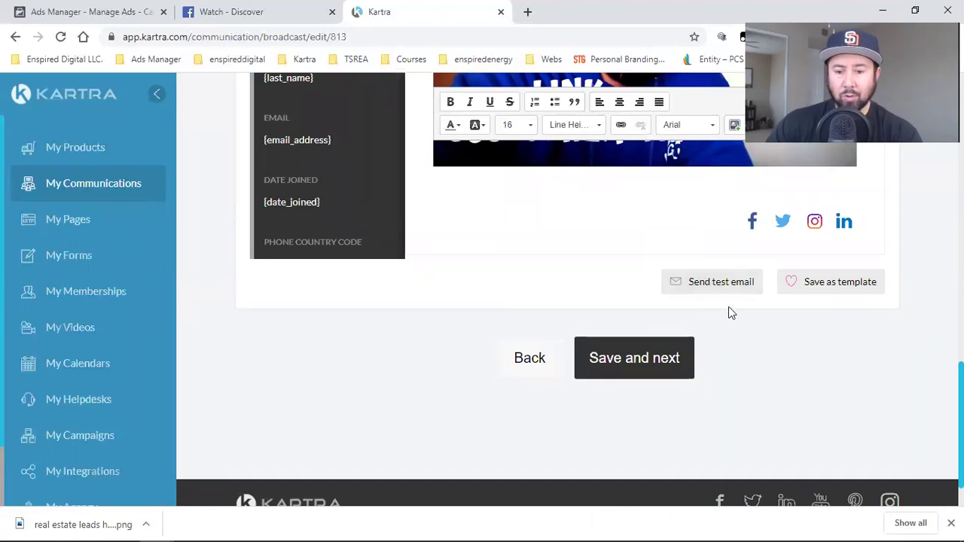
pyautogui.scroll(8, 807, 376)
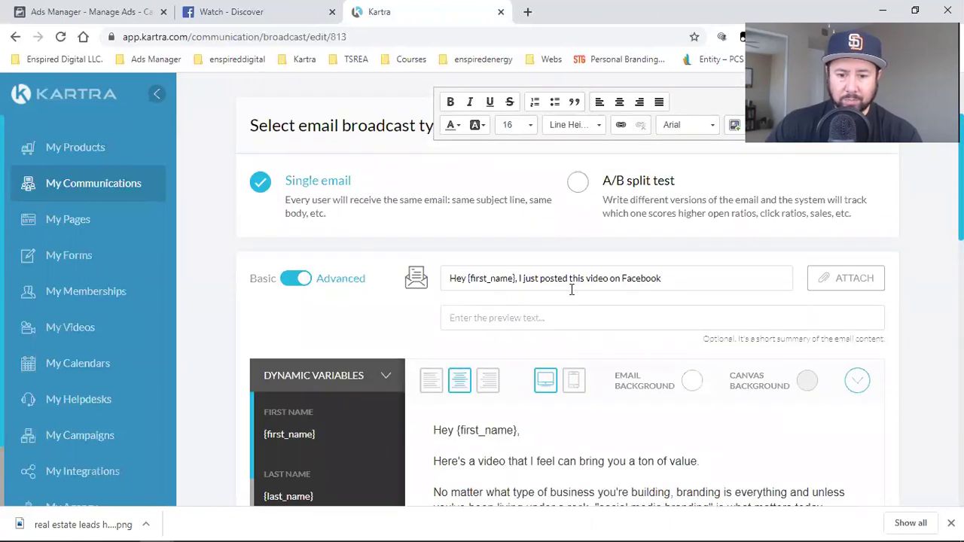
pyautogui.scroll(-8, 676, 289)
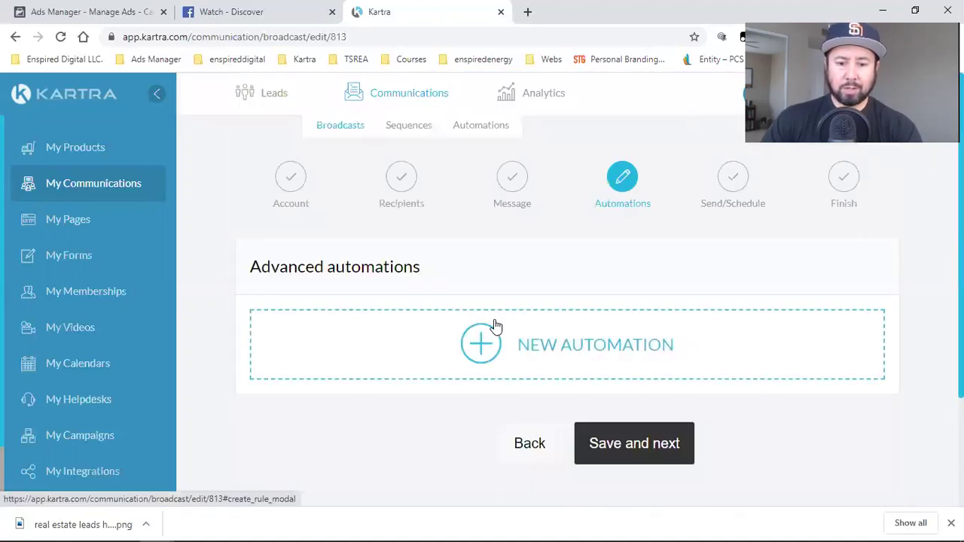
pyautogui.click(598, 459)
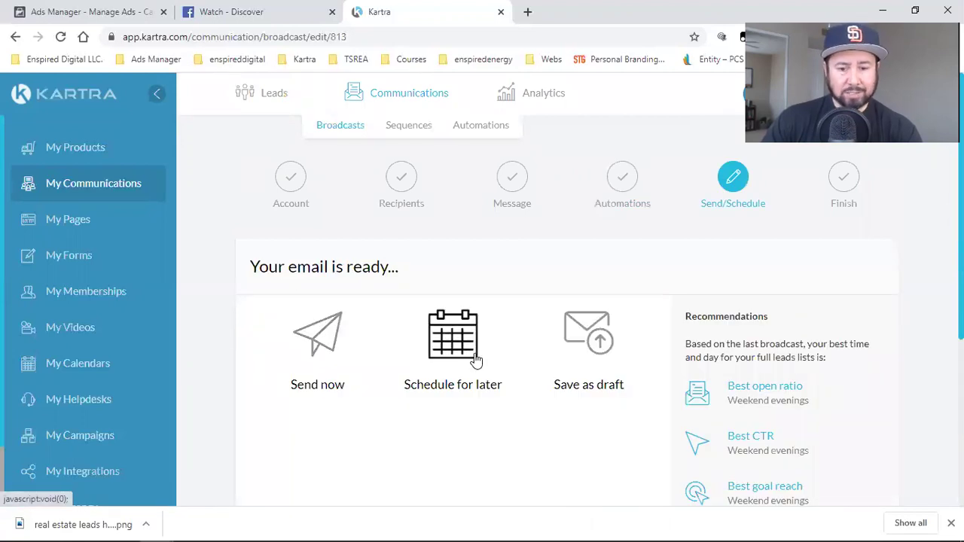
# Choose to send the broadcast now and confirm the immediate send.
pyautogui.scroll(-2, 605, 331)
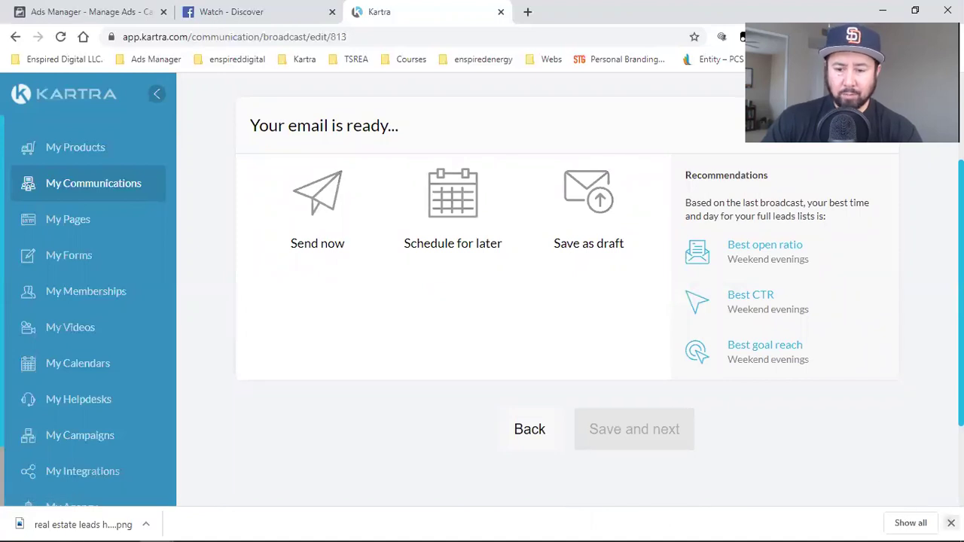
pyautogui.click(950, 522)
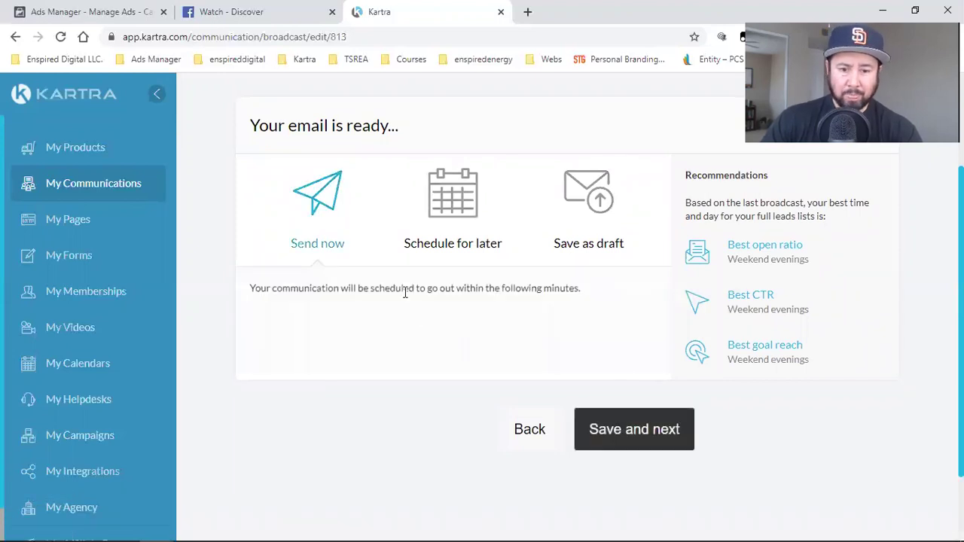
pyautogui.click(670, 429)
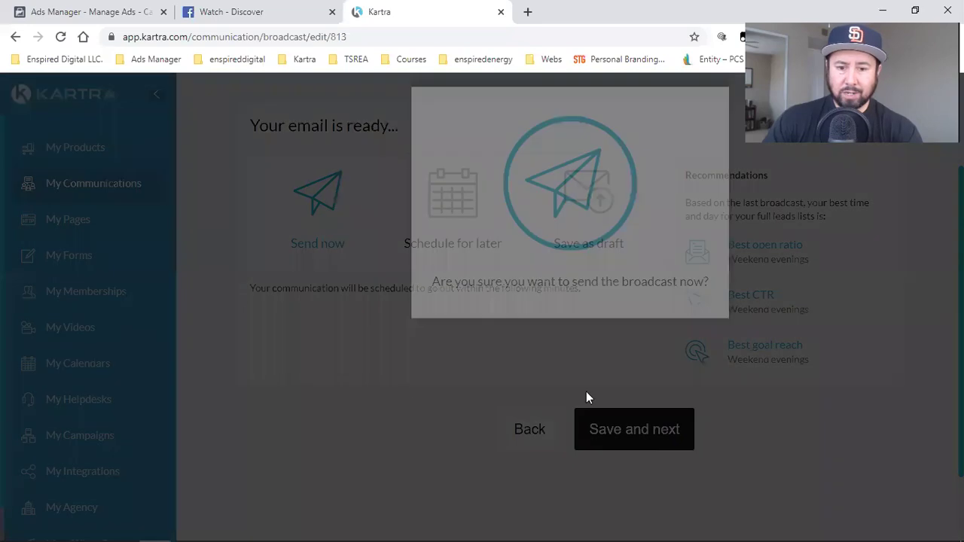
pyautogui.click(694, 130)
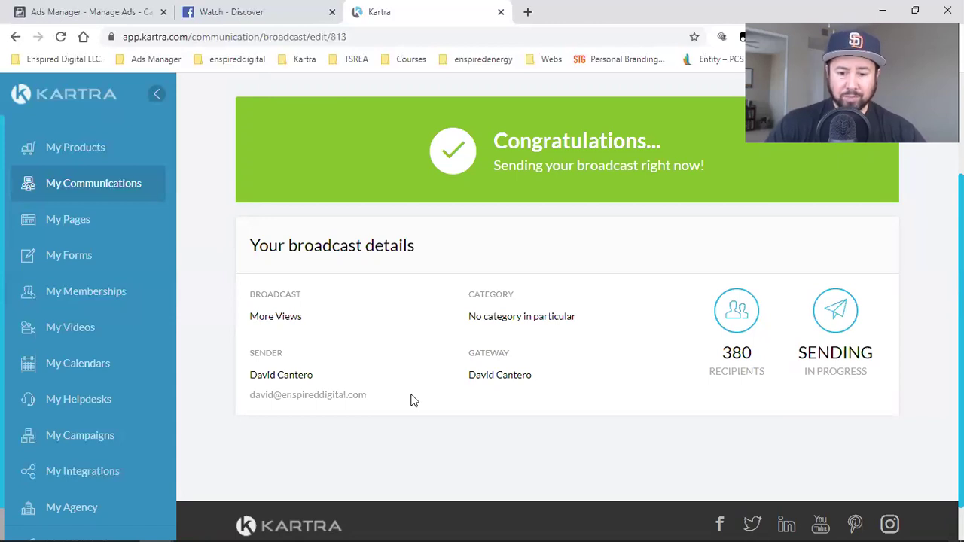
# Open the broadcast analytics and filter them by "No category in particular".
pyautogui.scroll(2, 413, 400)
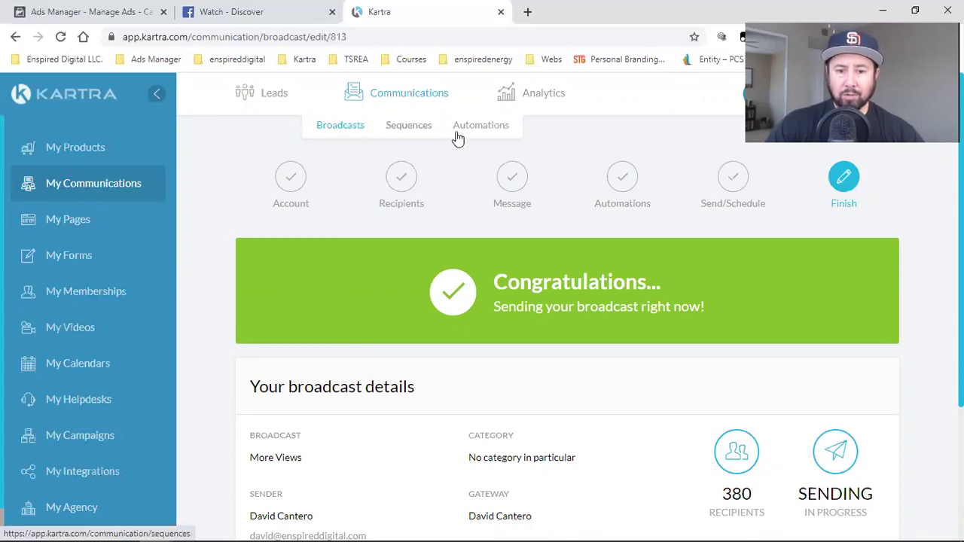
pyautogui.moveTo(539, 108)
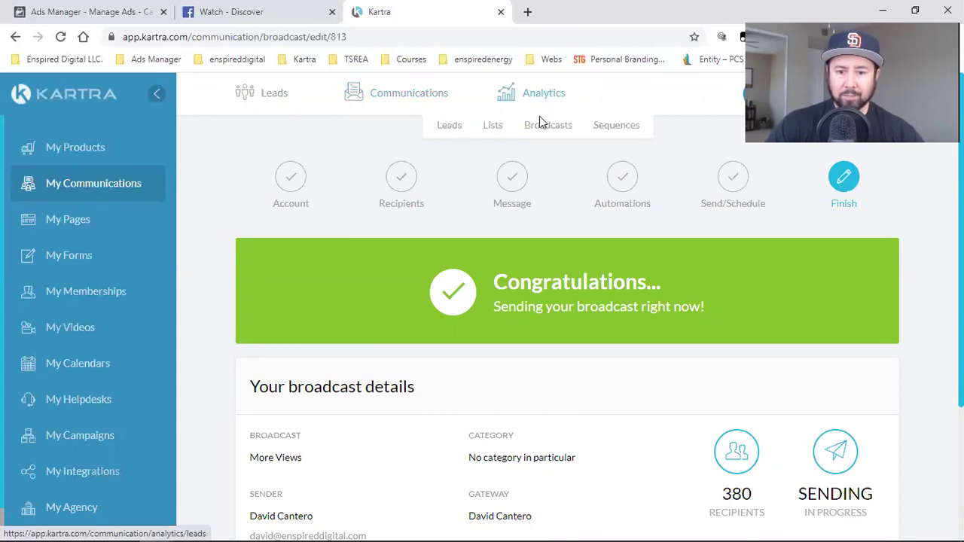
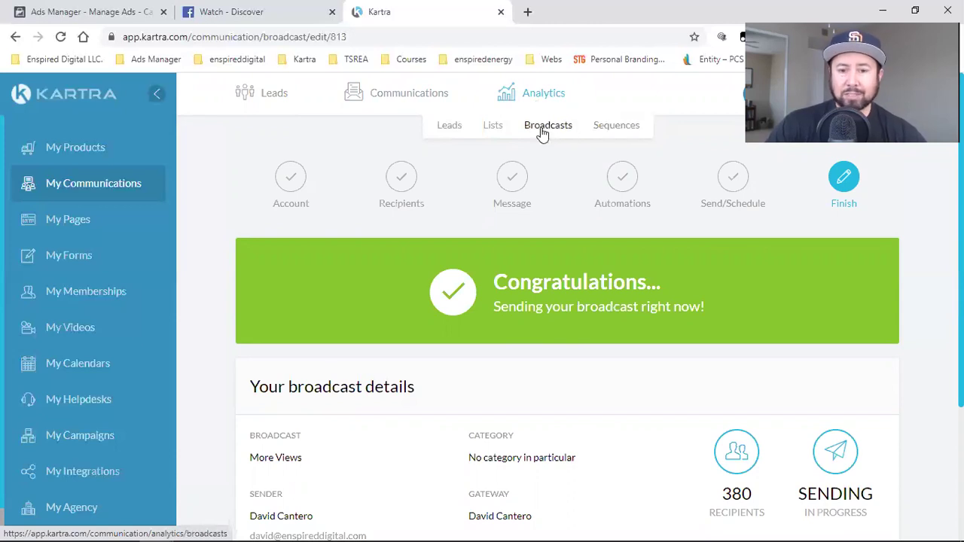
pyautogui.click(539, 133)
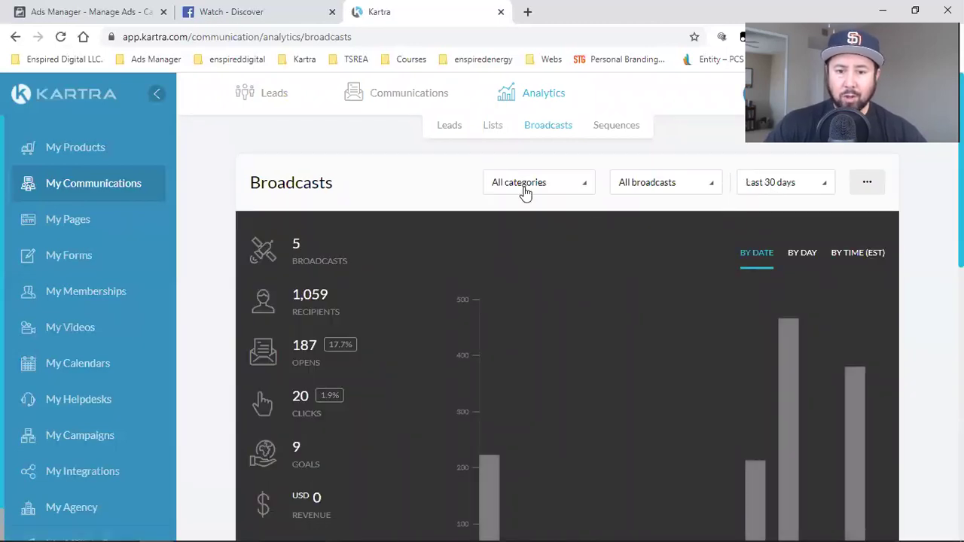
pyautogui.click(524, 192)
pyautogui.click(506, 241)
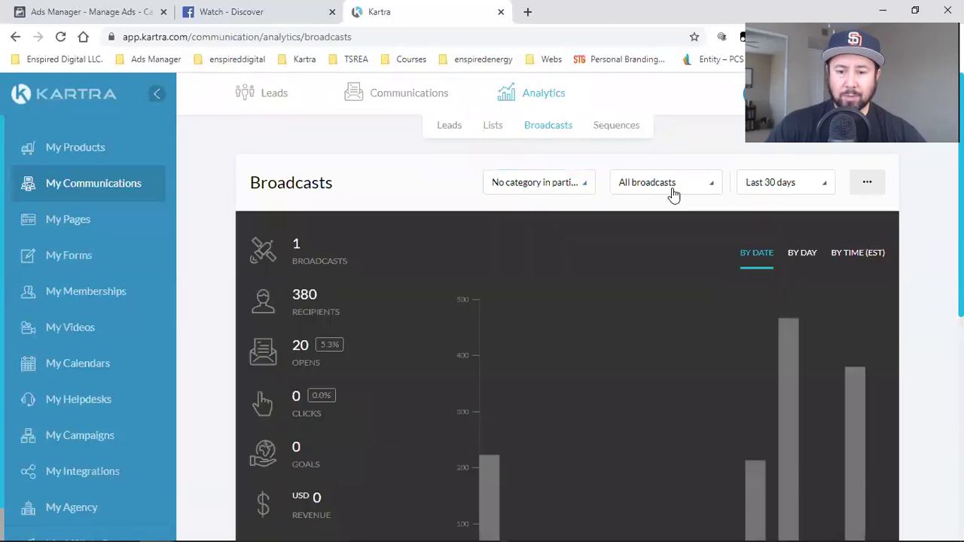
# Narrow the broadcast analytics to the More Views broadcast and set the date range to Today.
pyautogui.click(670, 192)
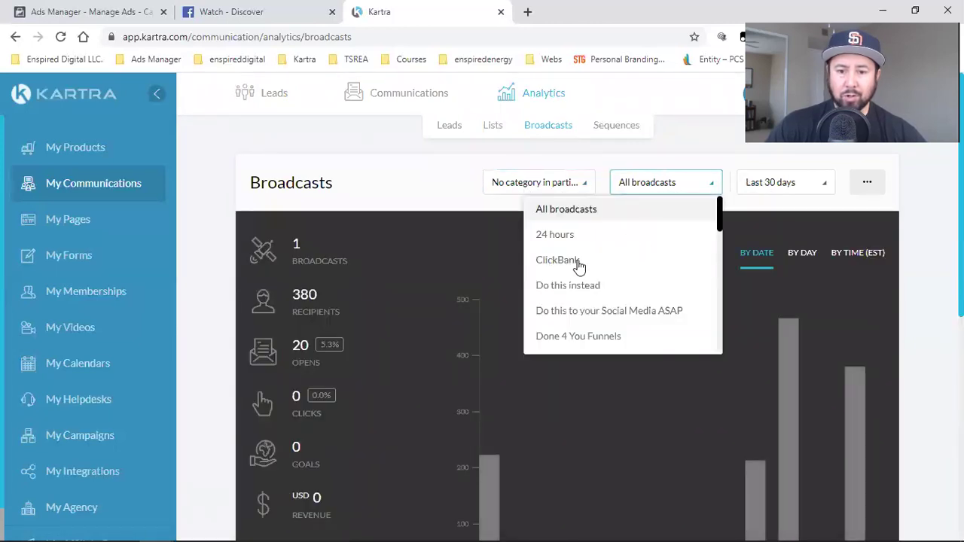
pyautogui.scroll(-1, 648, 308)
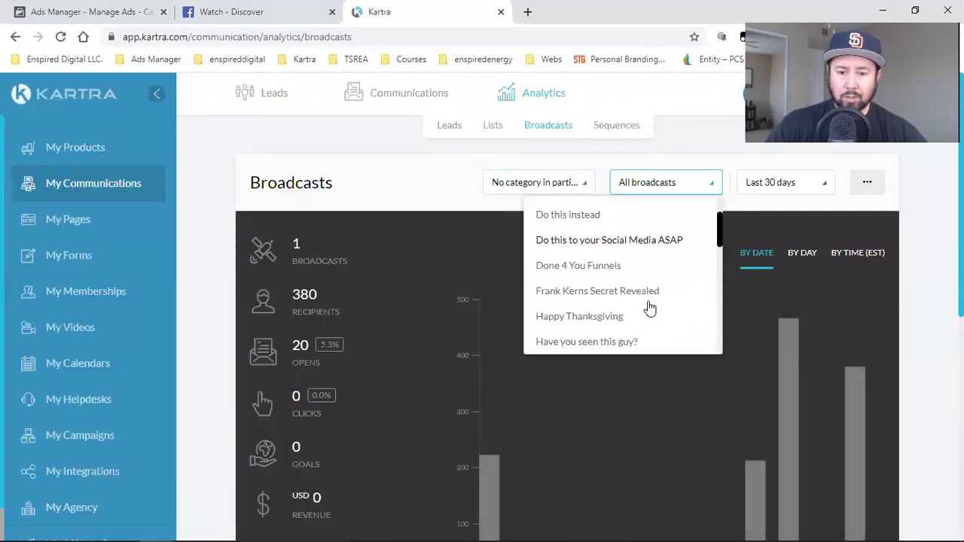
pyautogui.scroll(-1, 656, 273)
pyautogui.scroll(-2, 658, 273)
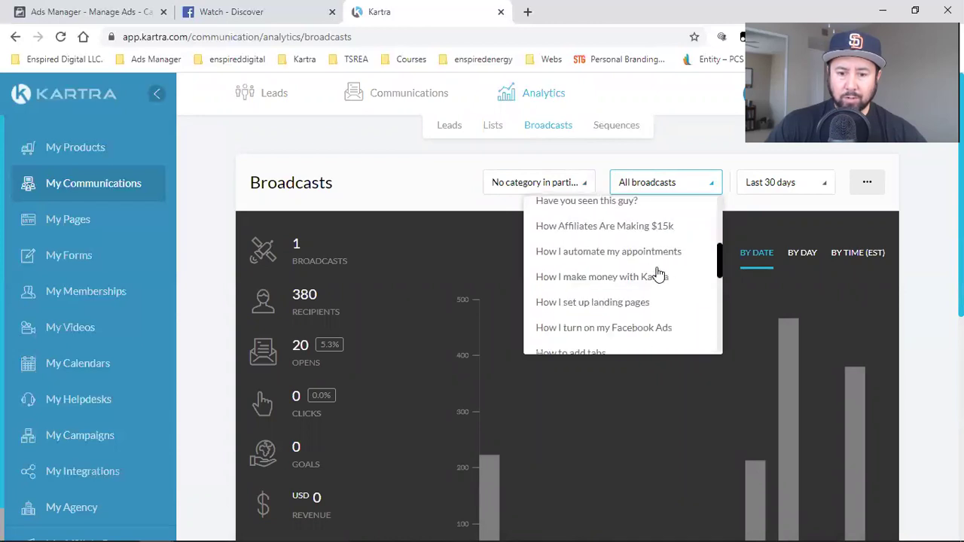
pyautogui.scroll(5, 658, 273)
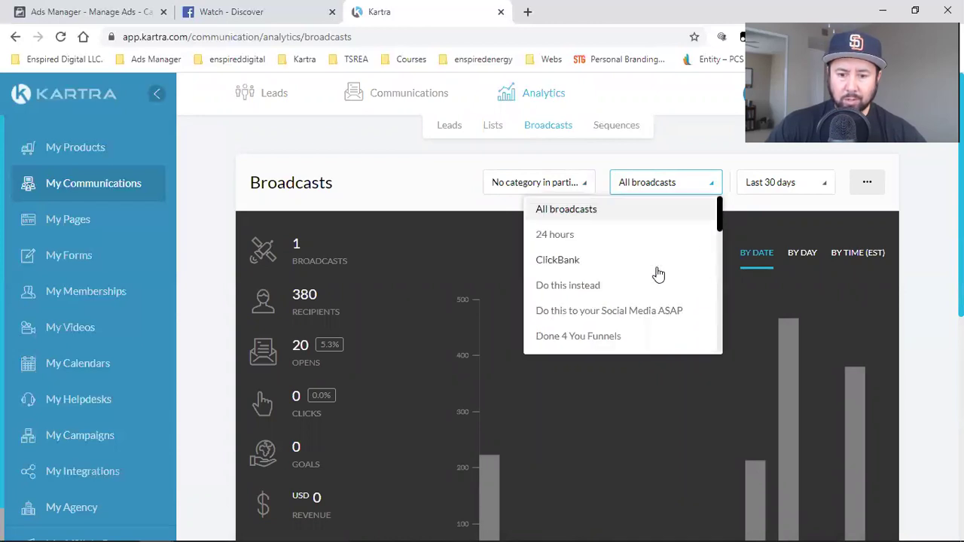
pyautogui.scroll(-5, 657, 273)
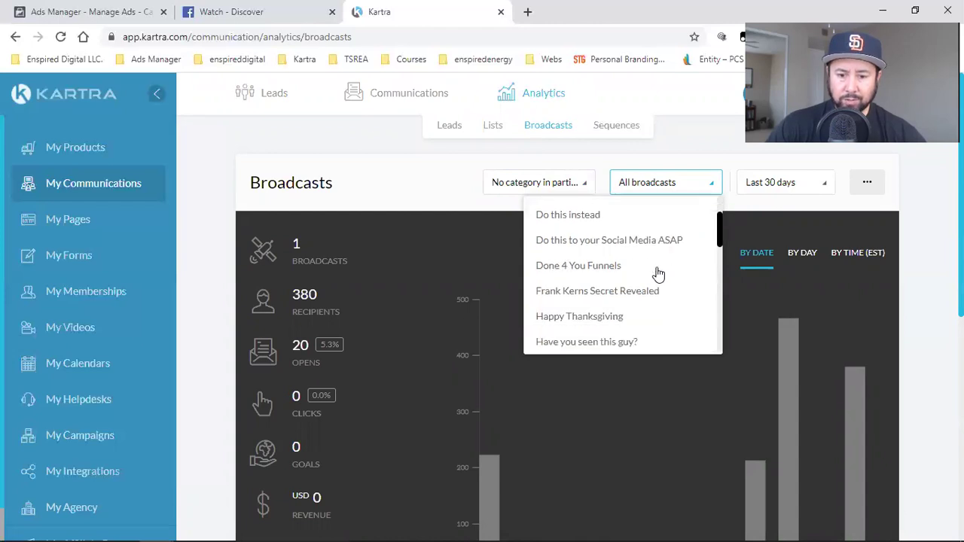
pyautogui.scroll(-5, 658, 273)
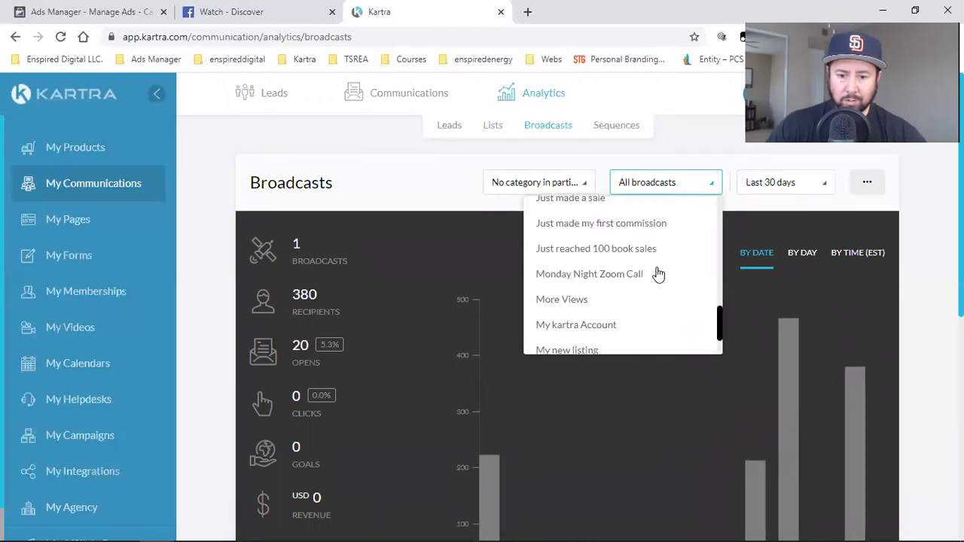
pyautogui.click(573, 303)
pyautogui.click(791, 188)
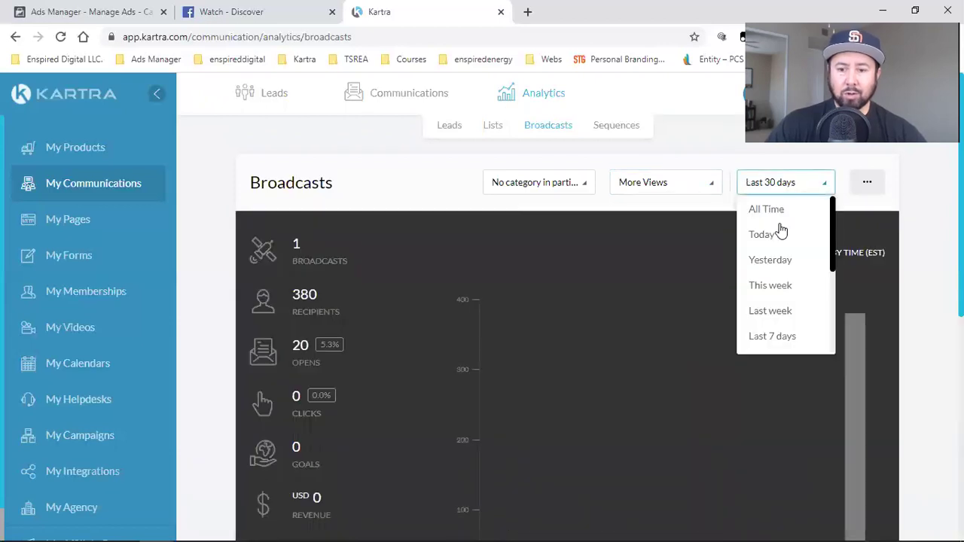
pyautogui.click(778, 231)
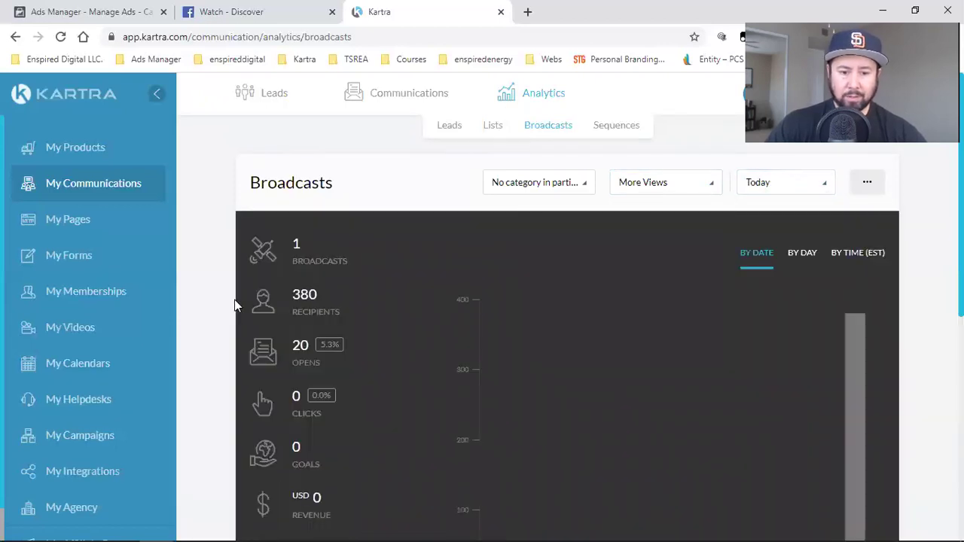
# Examine the More Views broadcast's opens, unsubscribes, clicks, goals and revenue in the summary and the results table.
pyautogui.doubleClick(295, 344)
pyautogui.click(195, 284)
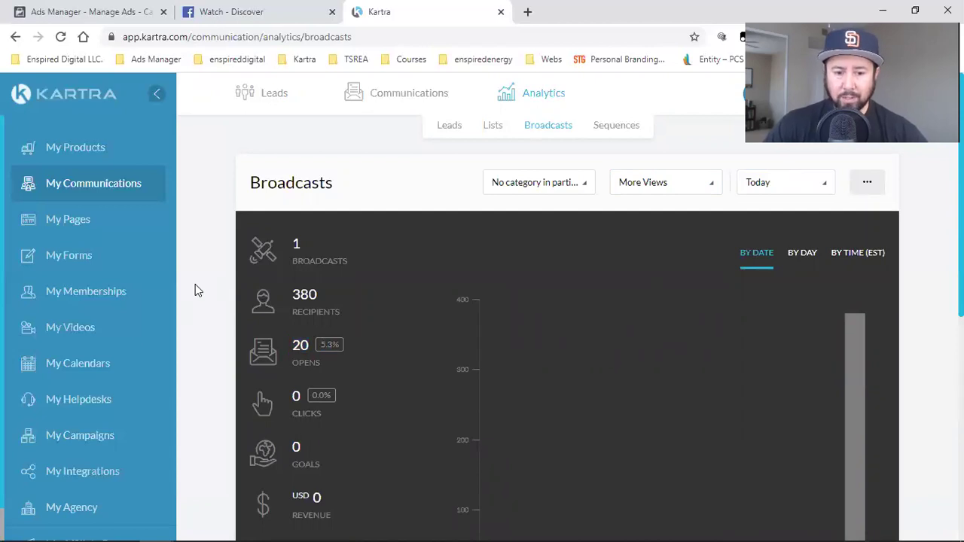
pyautogui.scroll(-3, 195, 284)
pyautogui.scroll(-2, 374, 284)
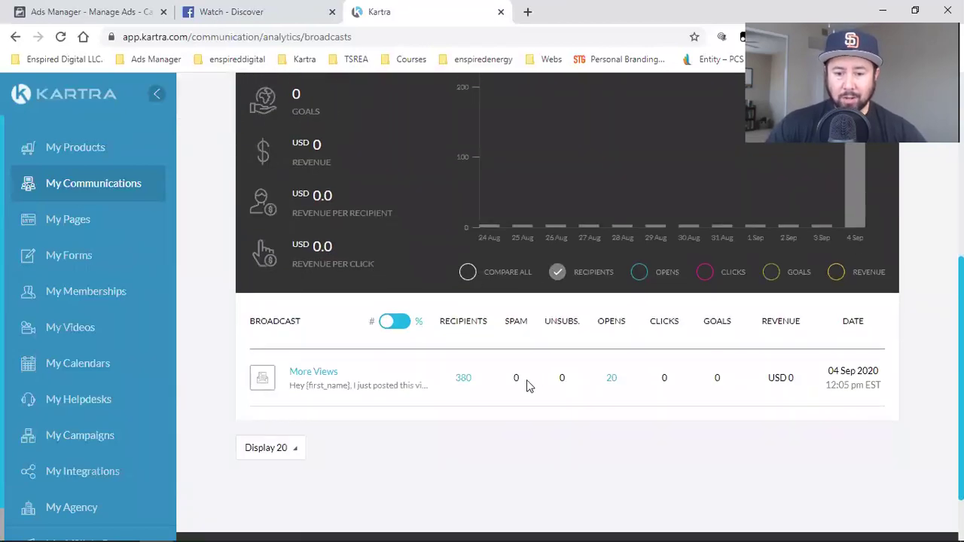
pyautogui.doubleClick(561, 377)
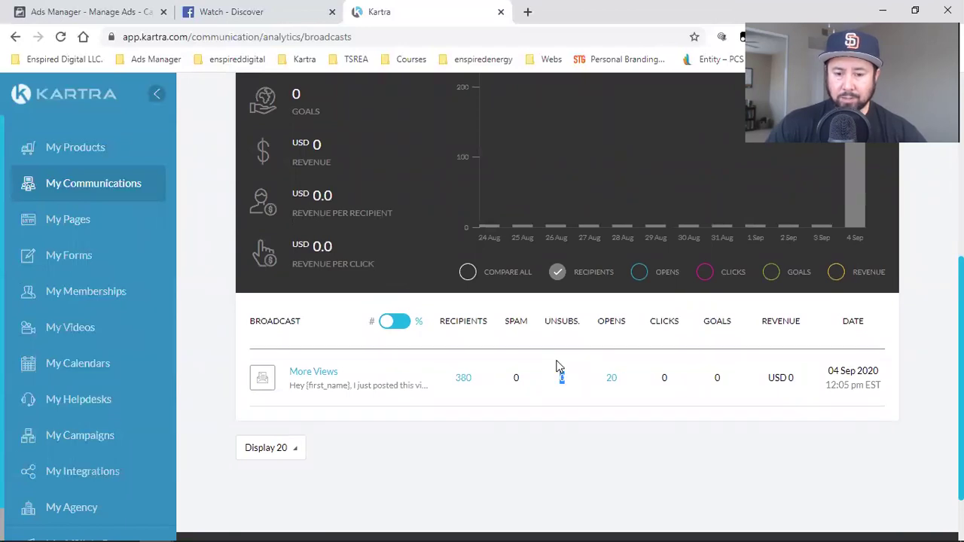
pyautogui.click(654, 387)
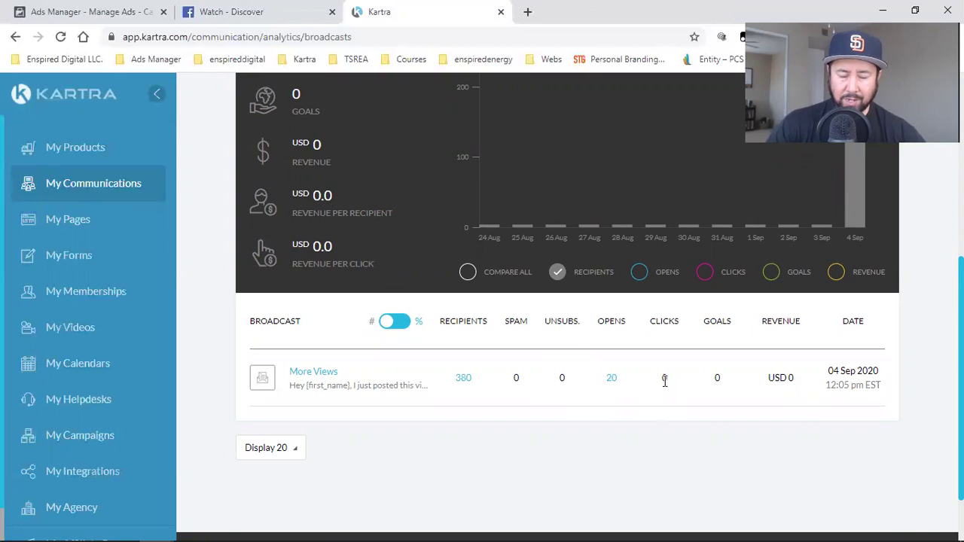
pyautogui.doubleClick(717, 376)
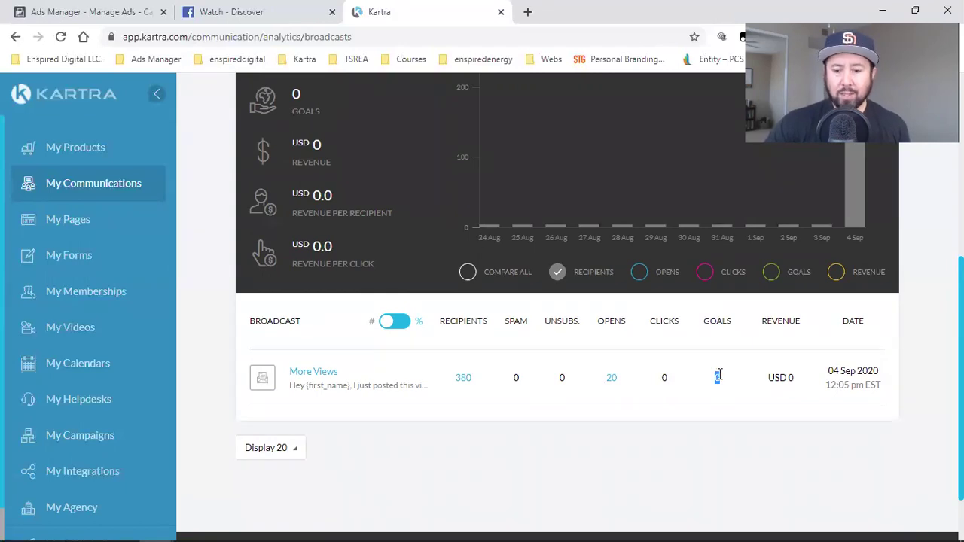
pyautogui.click(780, 382)
pyautogui.tripleClick(780, 382)
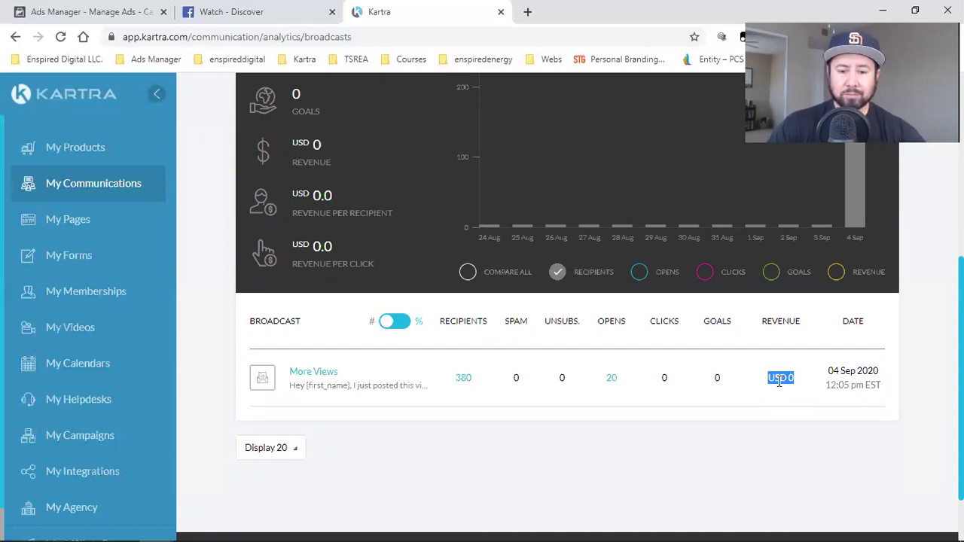
pyautogui.scroll(4, 338, 339)
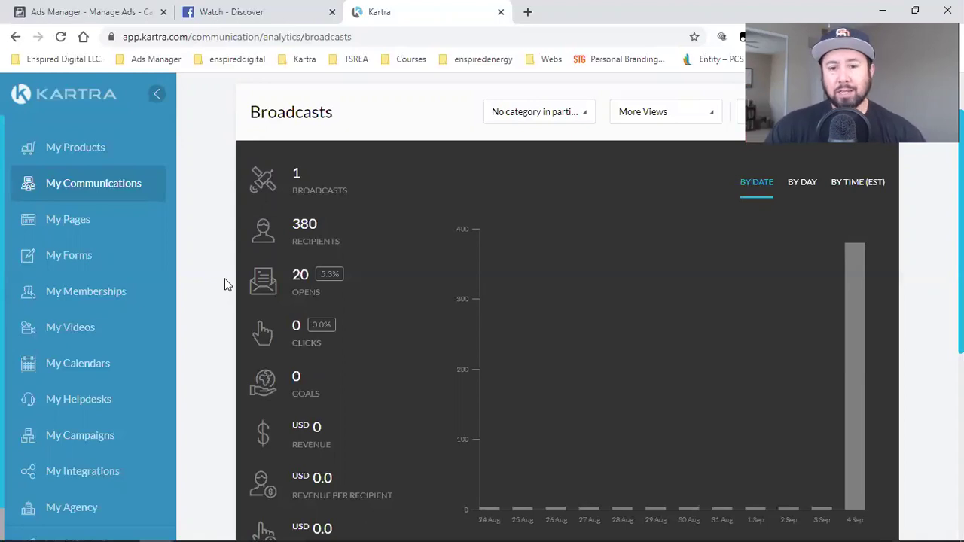
pyautogui.scroll(1, 225, 300)
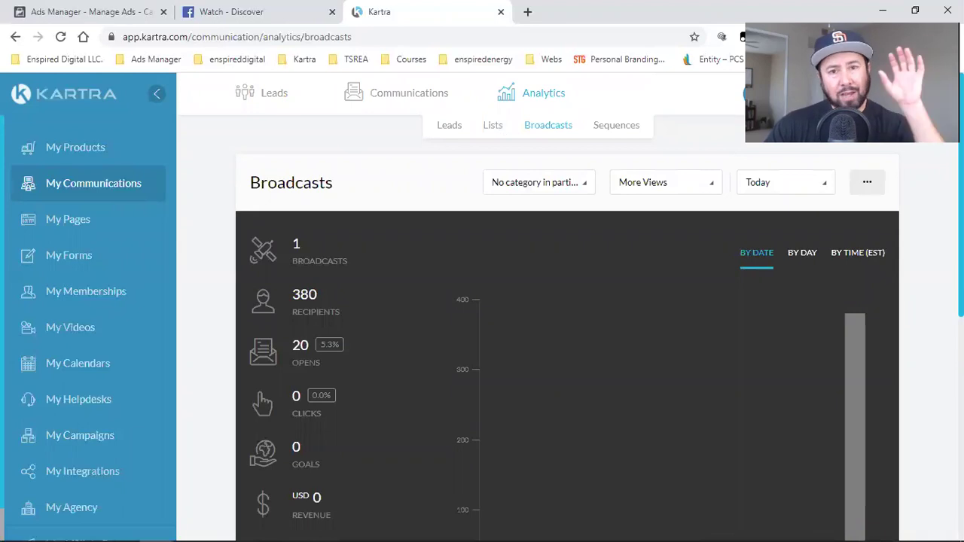
pyautogui.moveTo(780, 527)
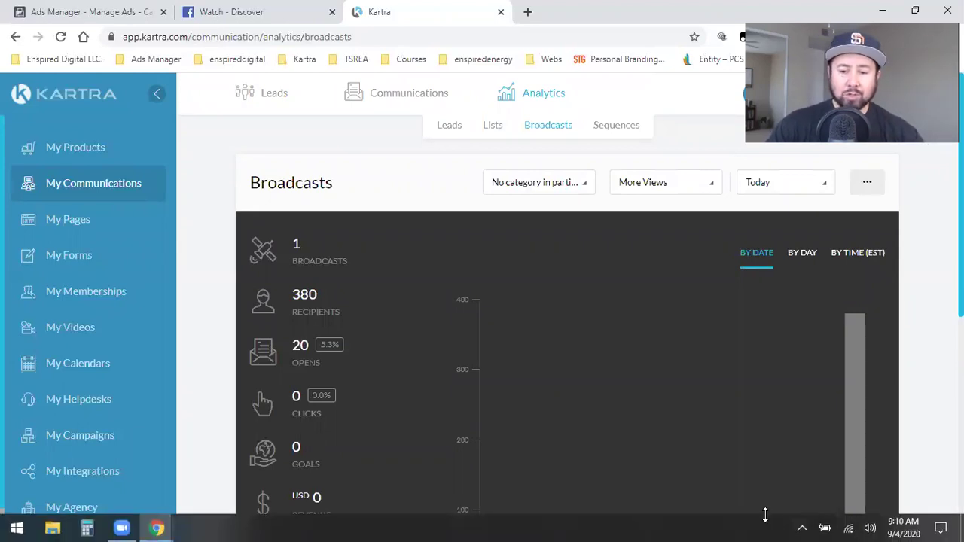